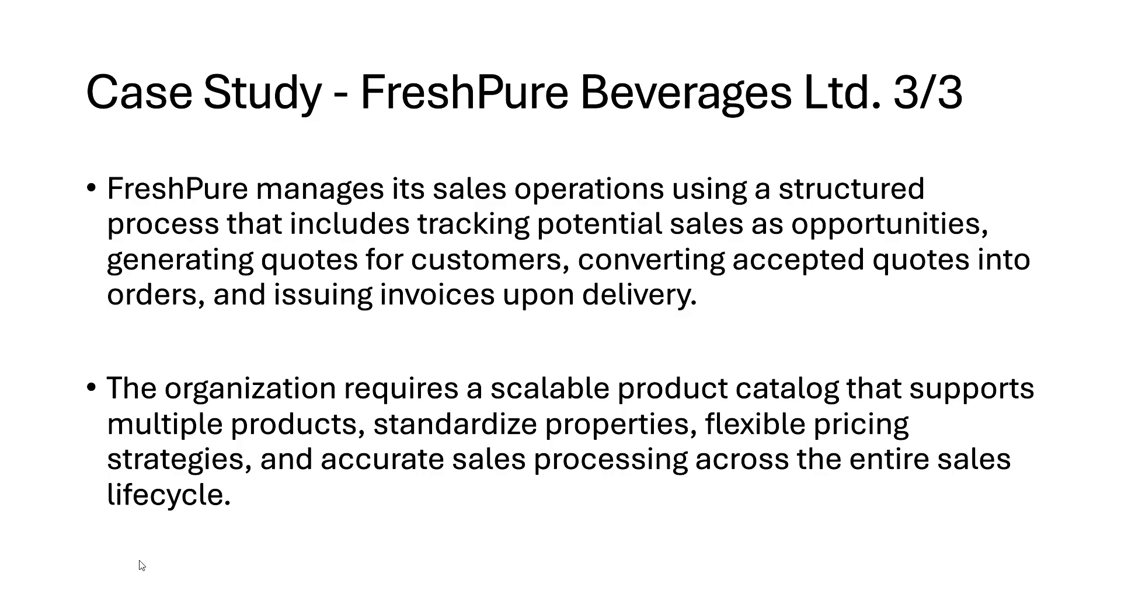
- Switch from the presentation to Dynamics 365 and open the product families and products list in App Settings
{"action": "left_click", "coordinate": [651, 333]}
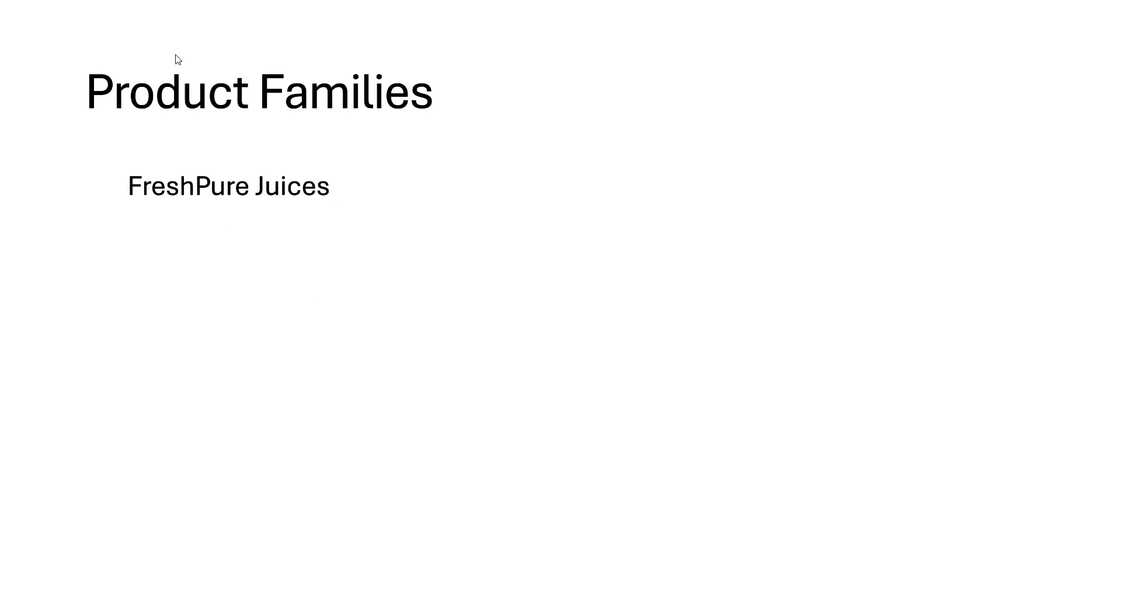
{"action": "key", "text": "alt+Tab"}
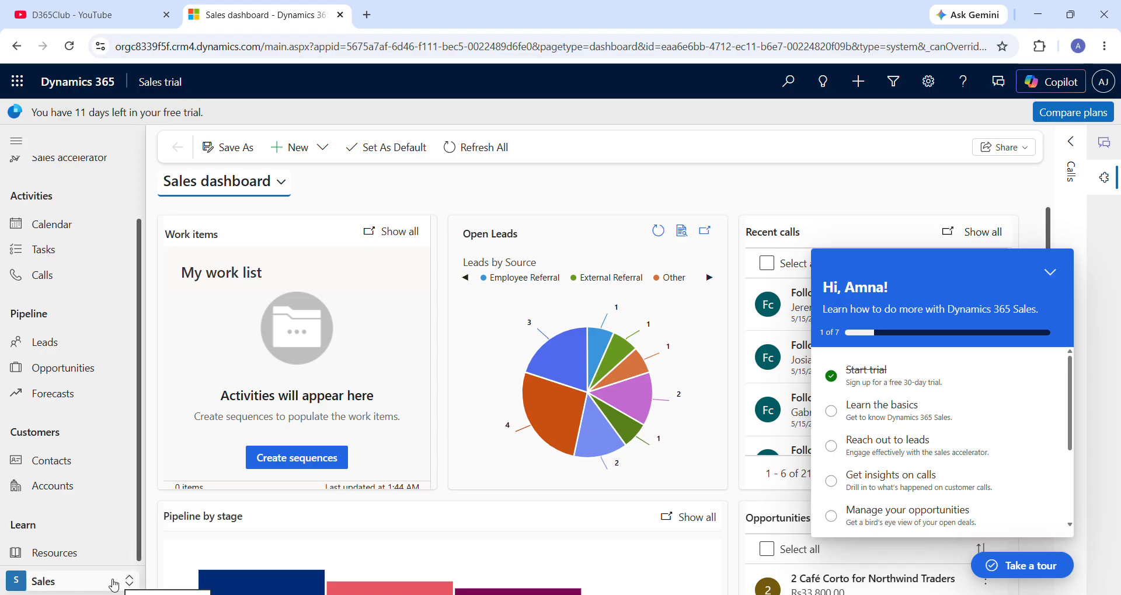
{"action": "left_click", "coordinate": [40, 587]}
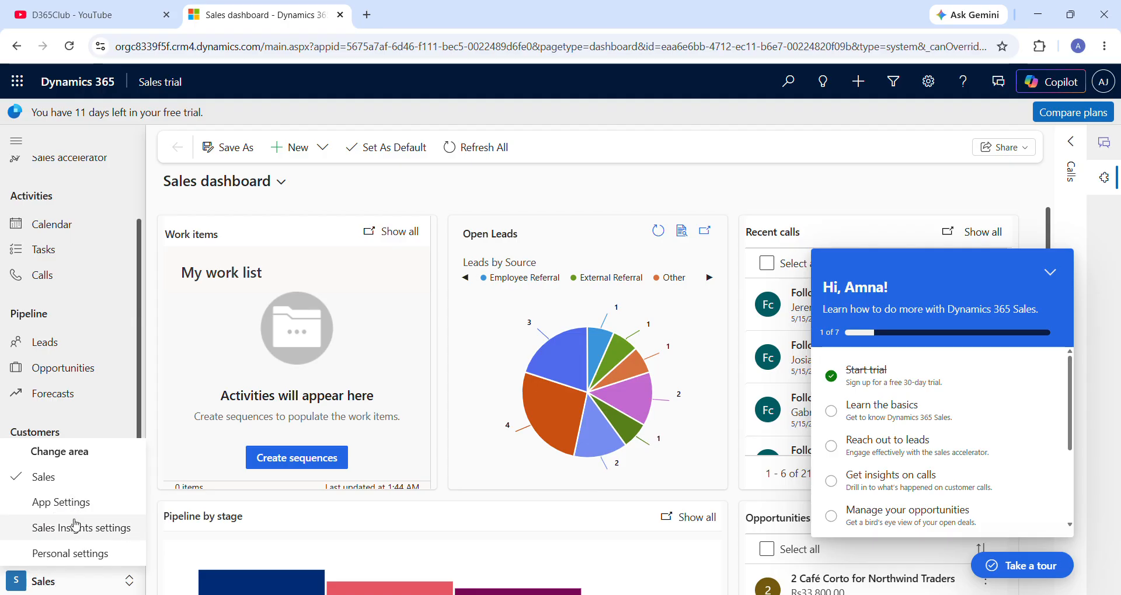
{"action": "left_click", "coordinate": [112, 534]}
{"action": "left_click", "coordinate": [43, 585]}
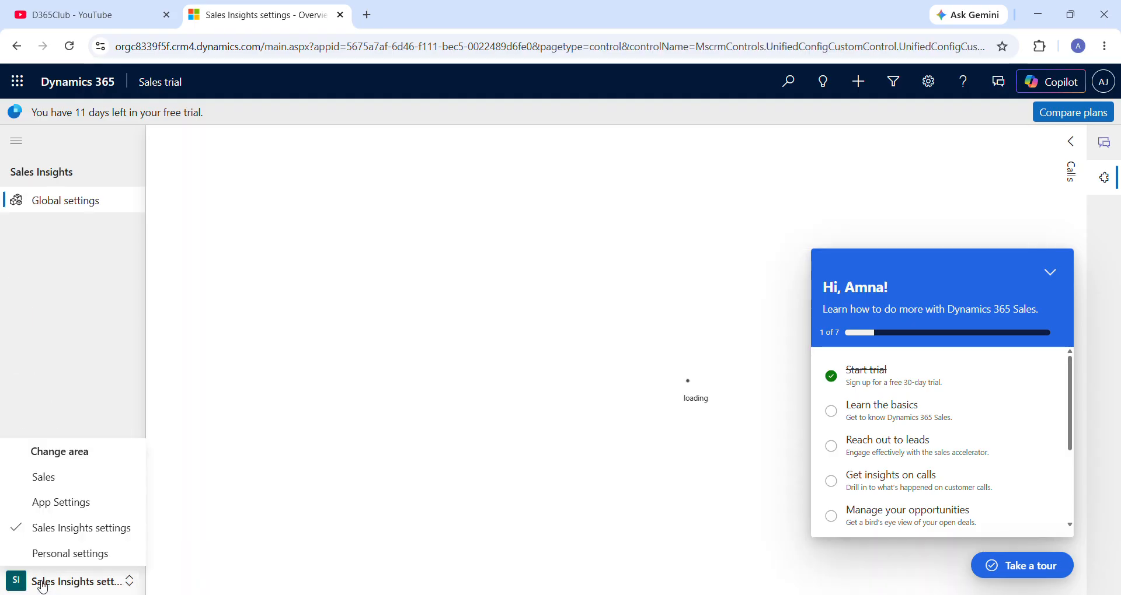
{"action": "left_click", "coordinate": [70, 503]}
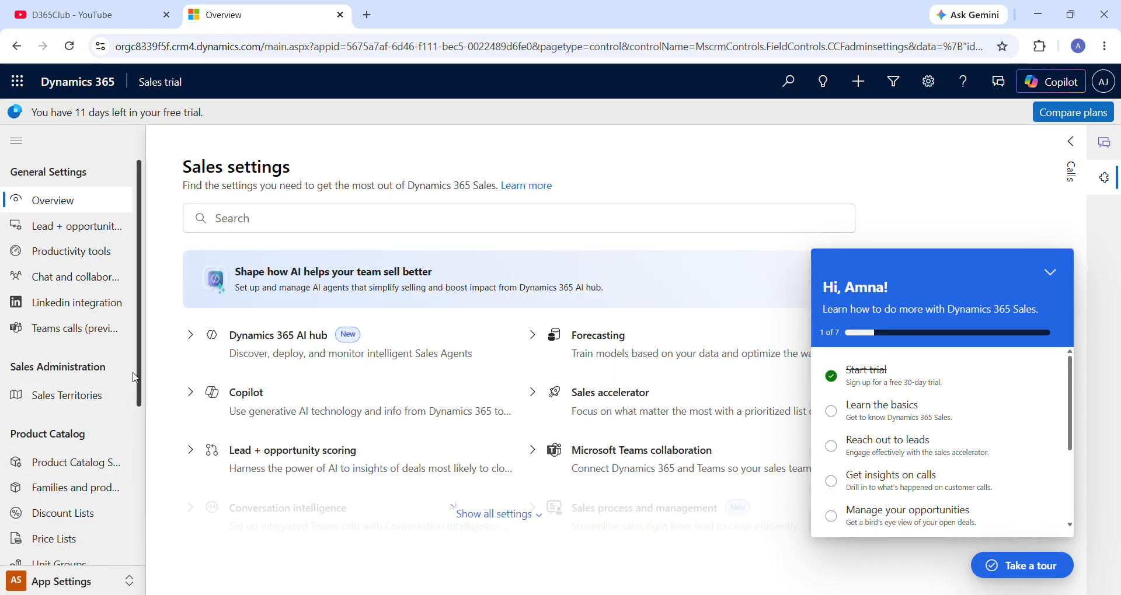
{"action": "scroll", "coordinate": [75, 374], "scroll_direction": "down", "scroll_amount": 3}
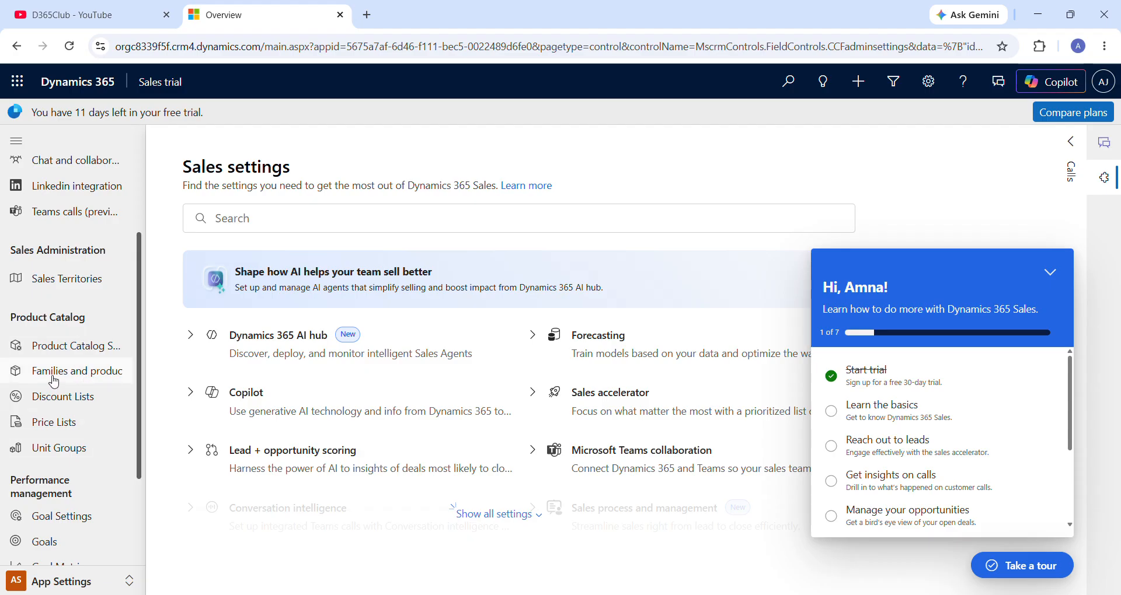
{"action": "left_click", "coordinate": [55, 381]}
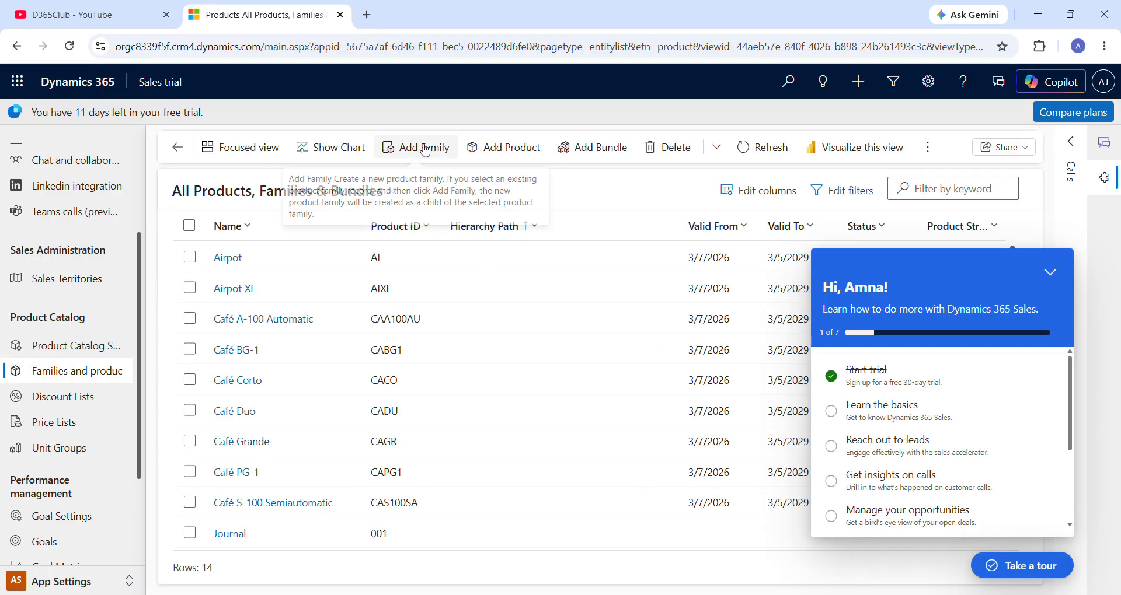
- Create and save a product family named FreshPure Juices with product ID 0101234, and collapse the trial guide
{"action": "left_click", "coordinate": [403, 147]}
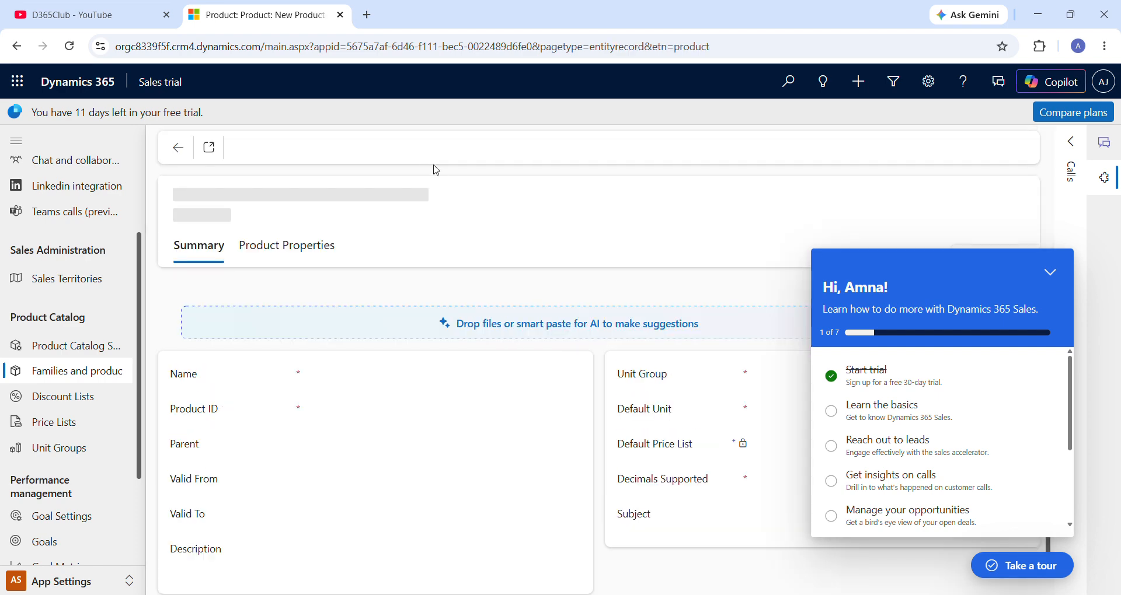
{"action": "left_click", "coordinate": [376, 378]}
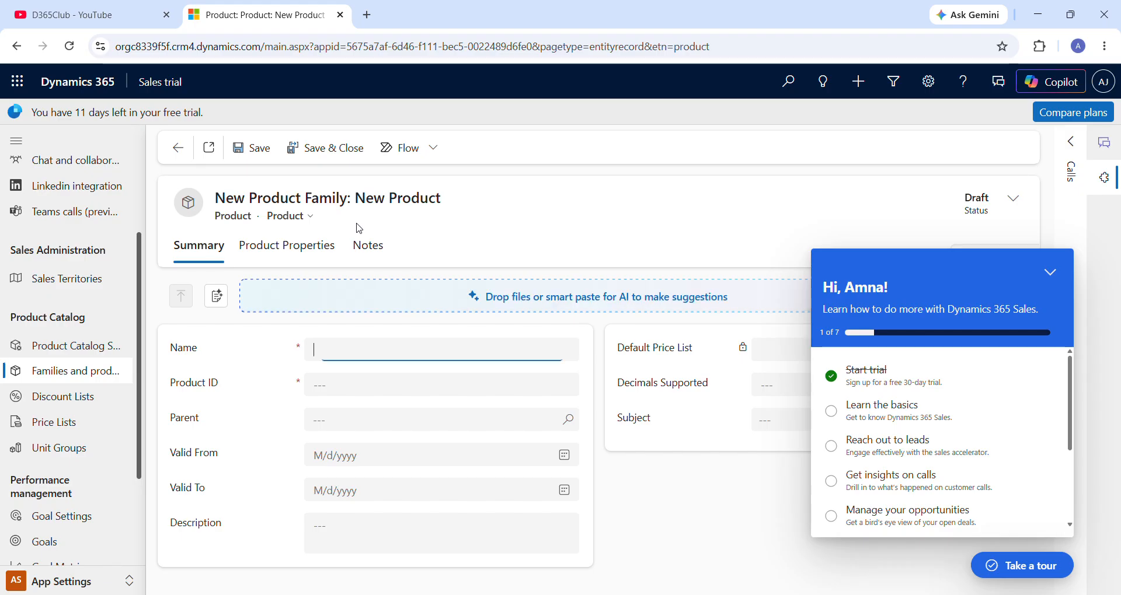
{"action": "left_click", "coordinate": [348, 346]}
{"action": "type", "text": "Fr"}
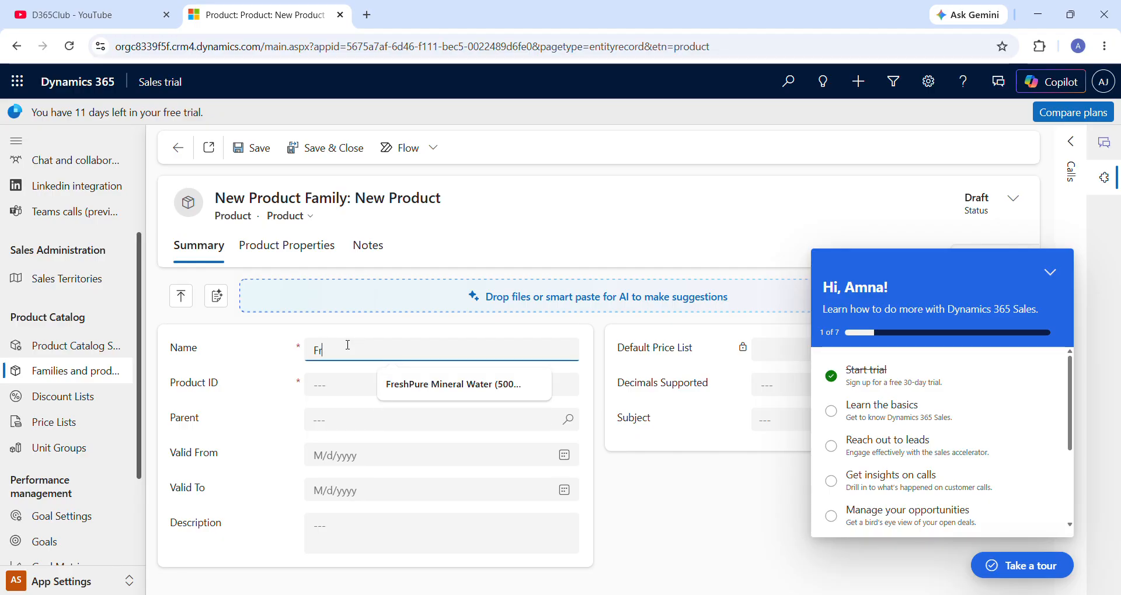
{"action": "type", "text": "eshPure Juices"}
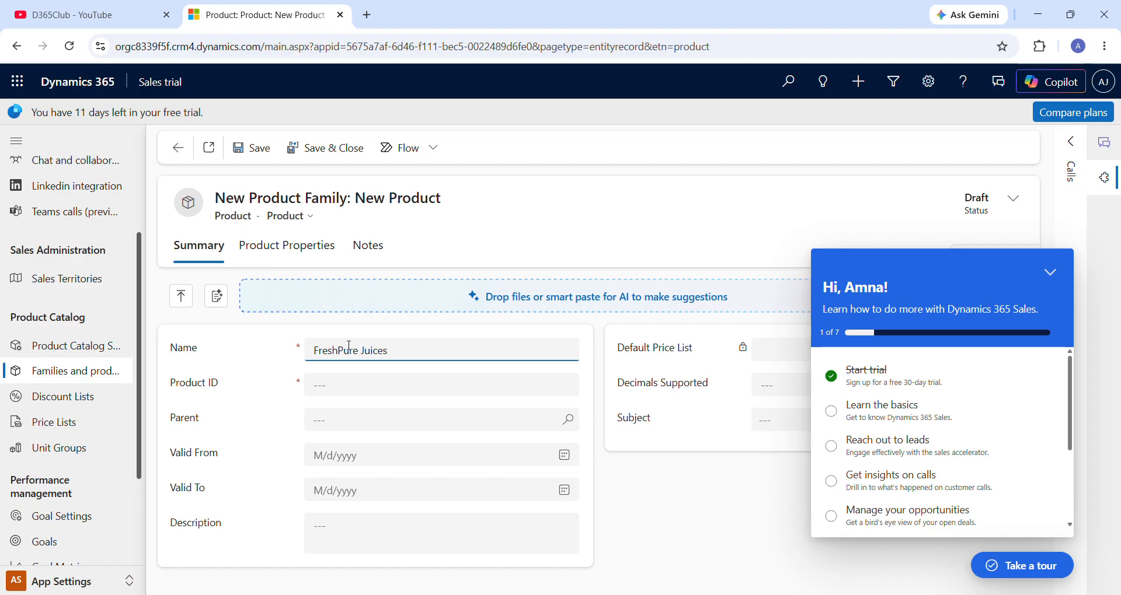
{"action": "type", "text": "0101234"}
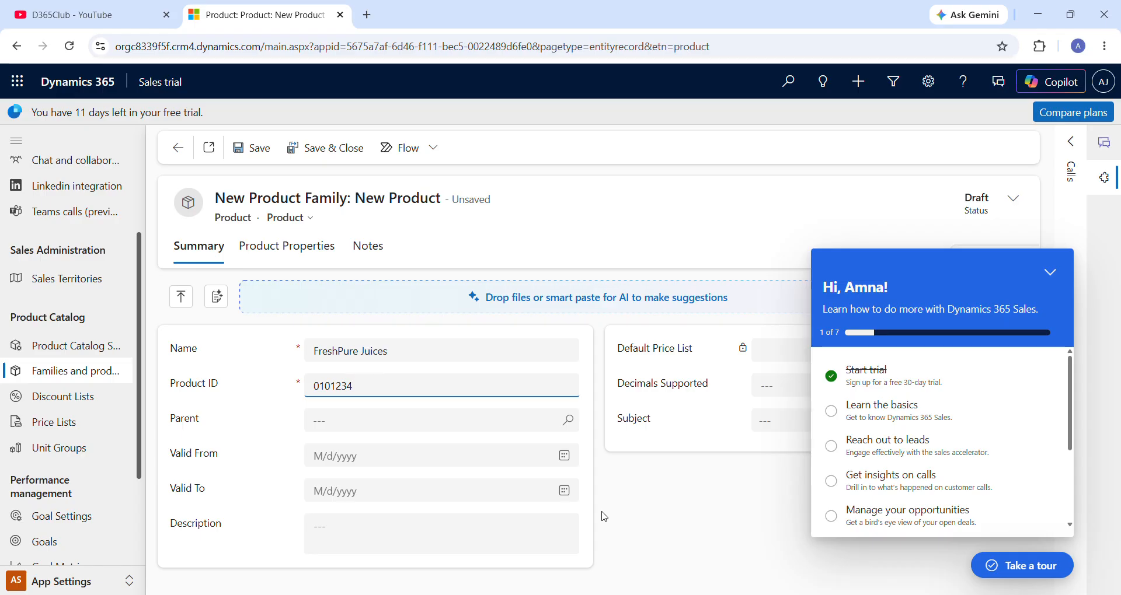
{"action": "left_click", "coordinate": [265, 158]}
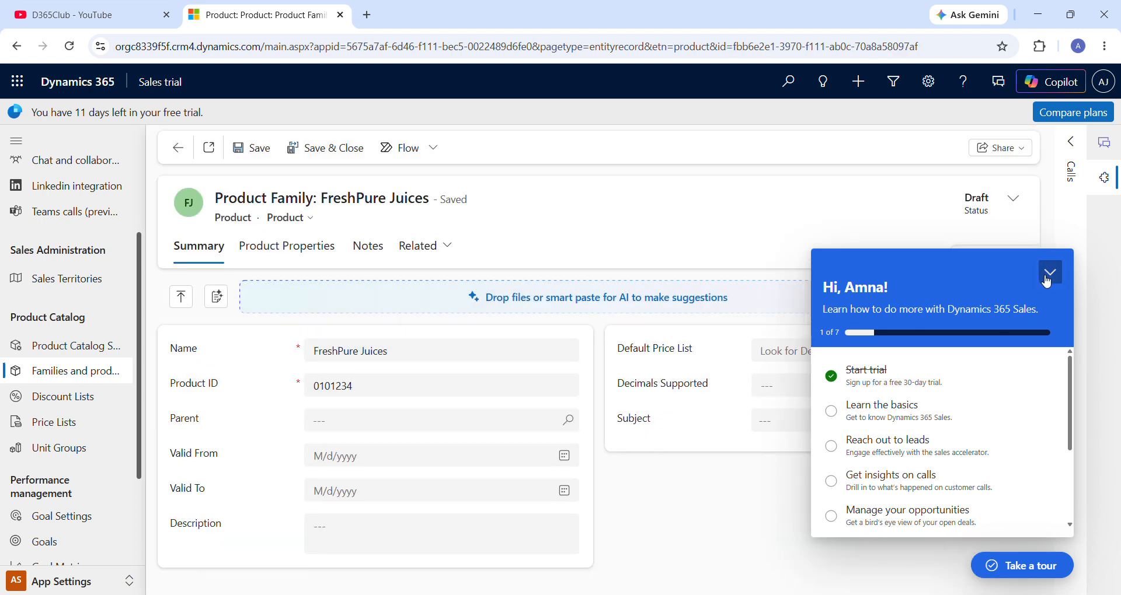
{"action": "left_click", "coordinate": [1047, 277]}
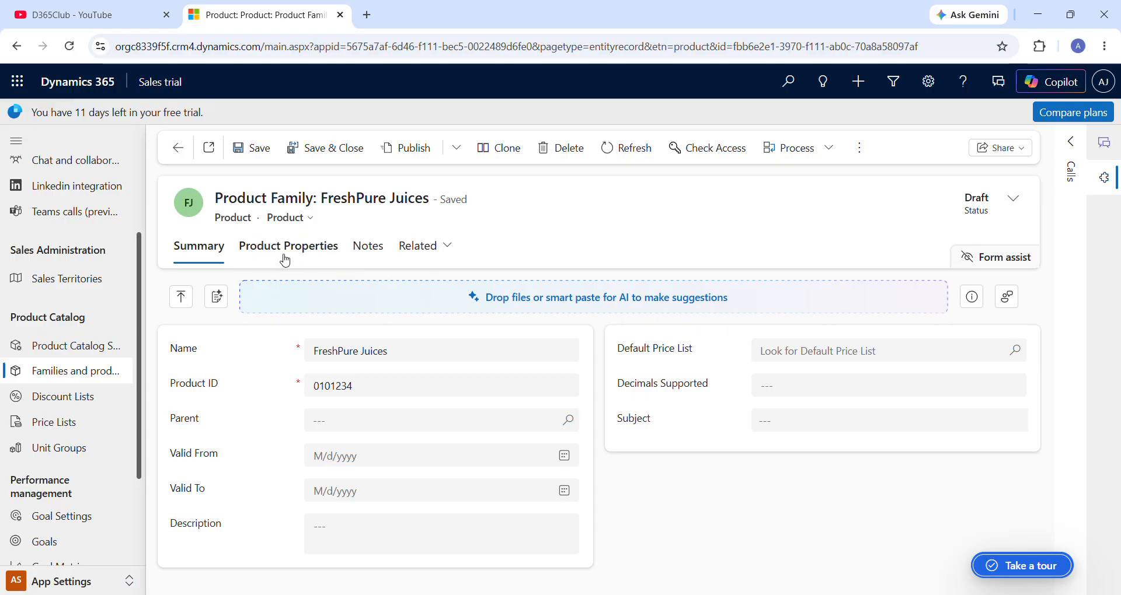
- Open the product properties of the FreshPure Juices family and consult the presentation's Product Properties slide for the planned properties
{"action": "left_click", "coordinate": [302, 257]}
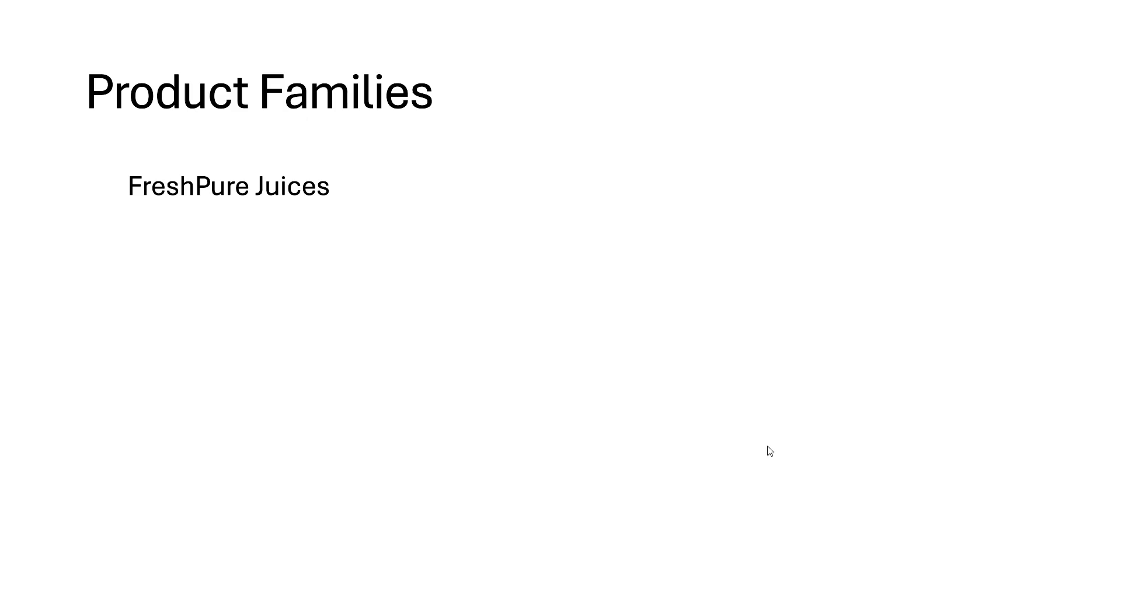
{"action": "left_click", "coordinate": [559, 209]}
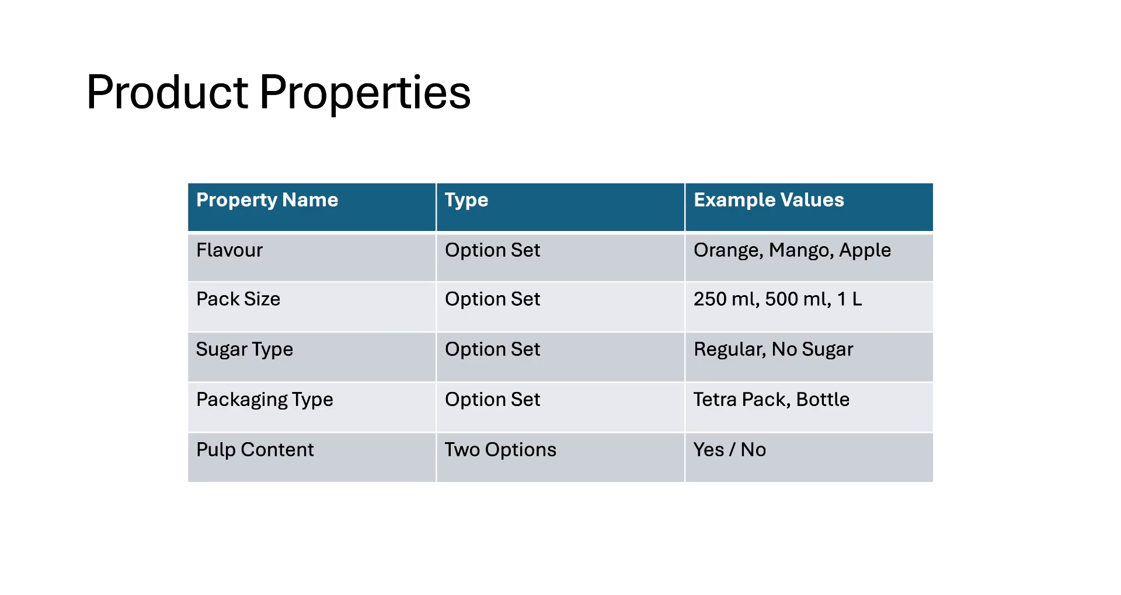
{"action": "key", "text": "alt+Tab"}
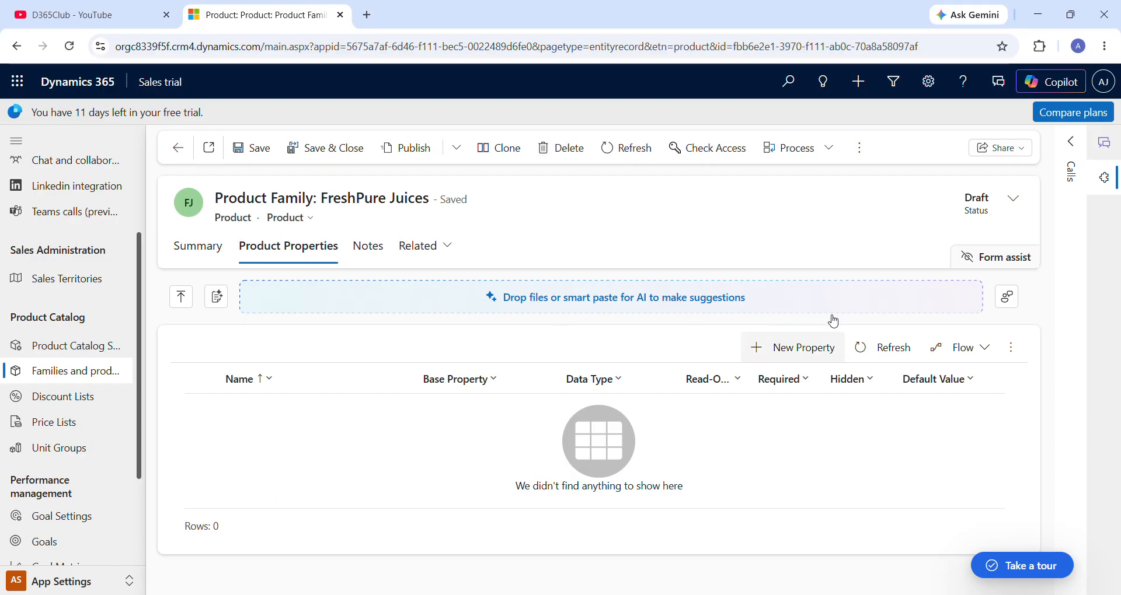
- Start a new property named Flavour for the FreshPure Juices family, checking the name against the slide, and try to save it
{"action": "left_click", "coordinate": [822, 349]}
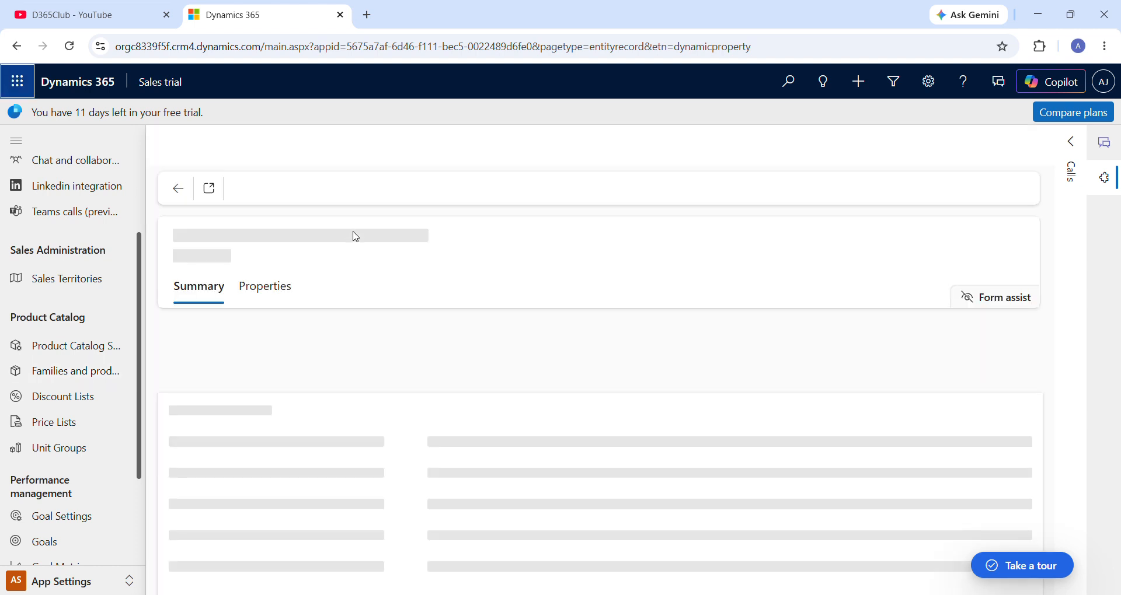
{"action": "left_click", "coordinate": [373, 345]}
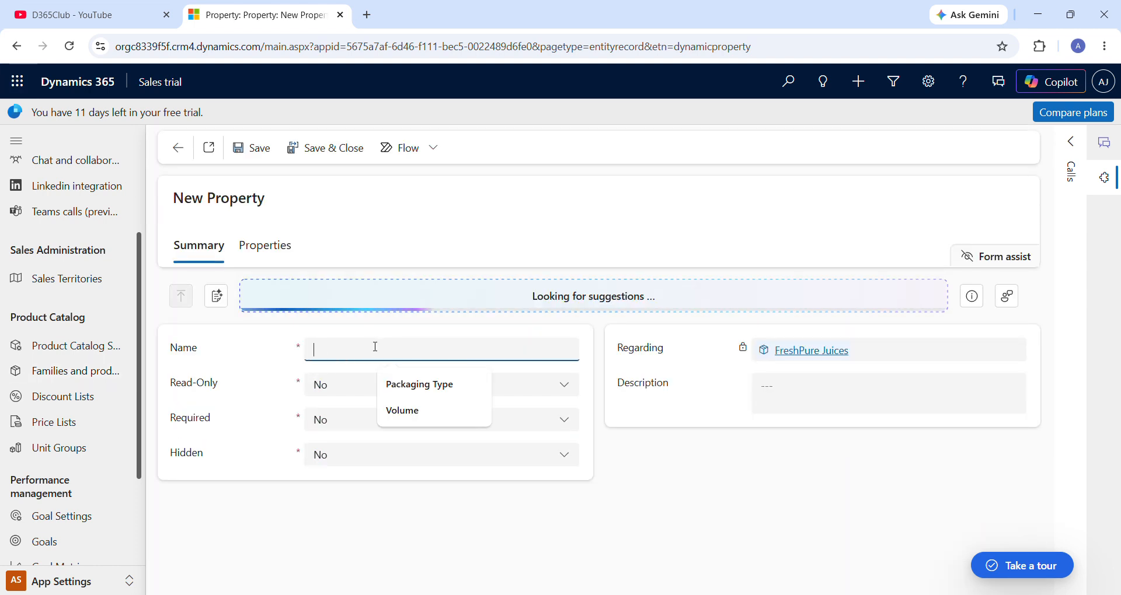
{"action": "key", "text": "alt+Tab"}
{"action": "key", "text": "alt+Tab"}
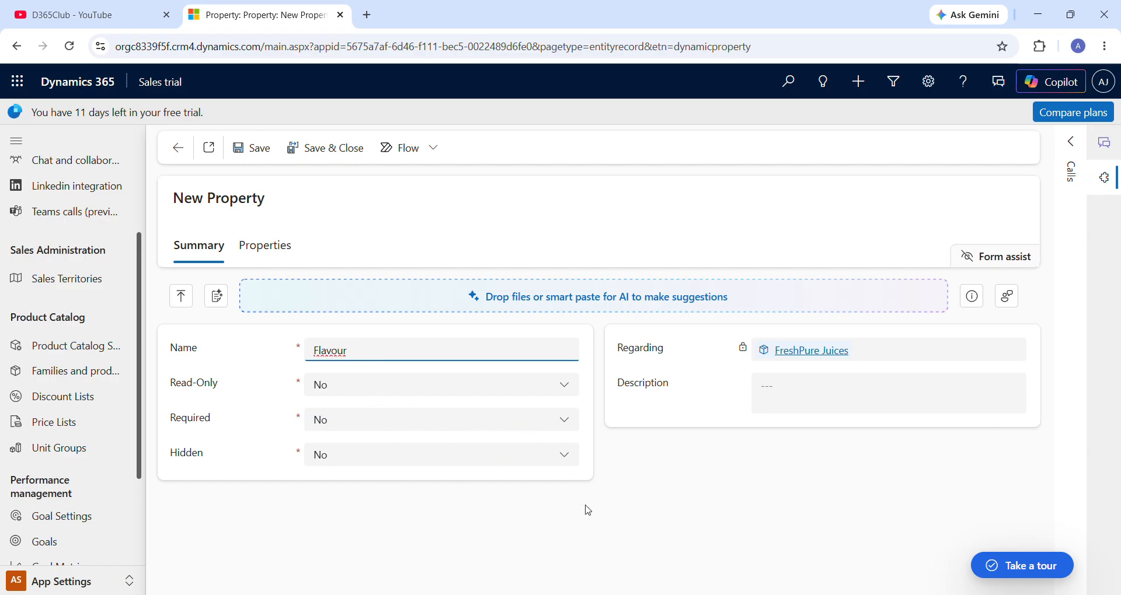
{"action": "key", "text": "alt+Tab"}
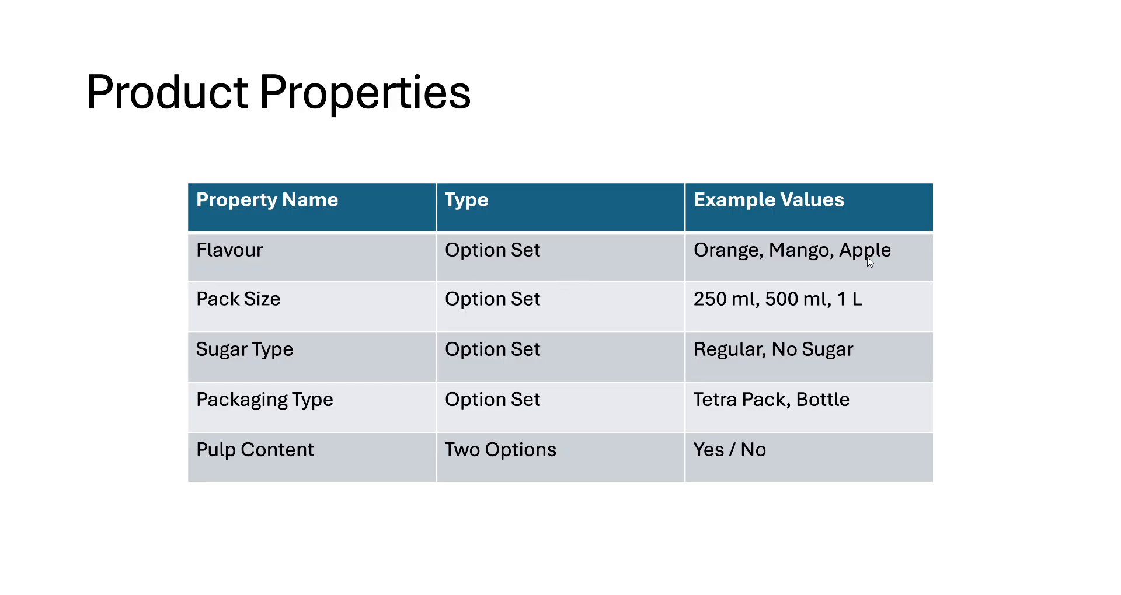
{"action": "key", "text": "alt+Tab"}
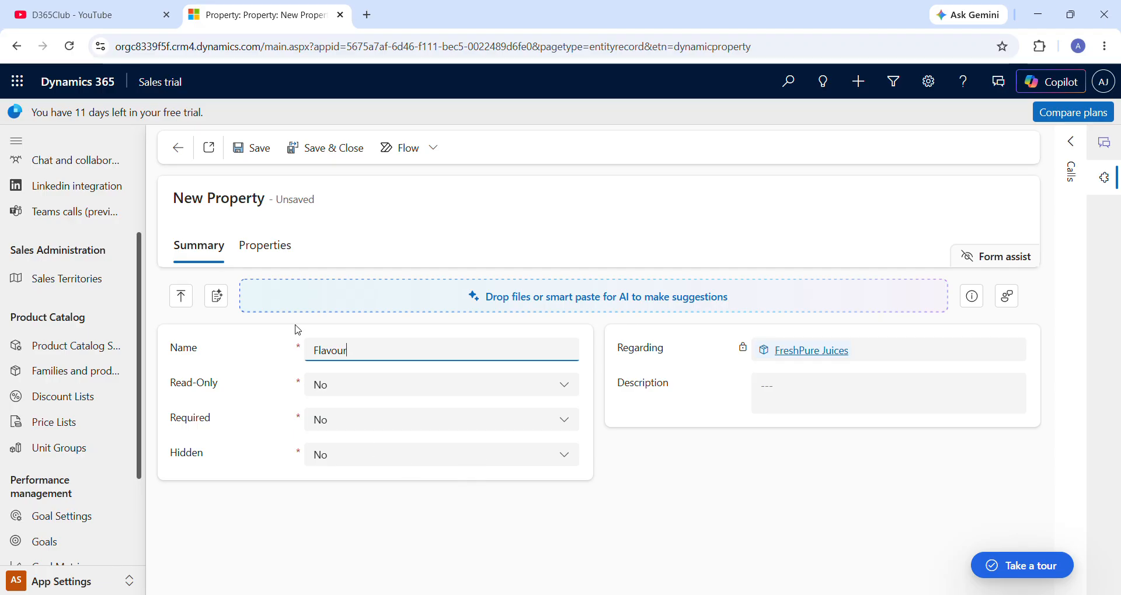
{"action": "left_click", "coordinate": [263, 162]}
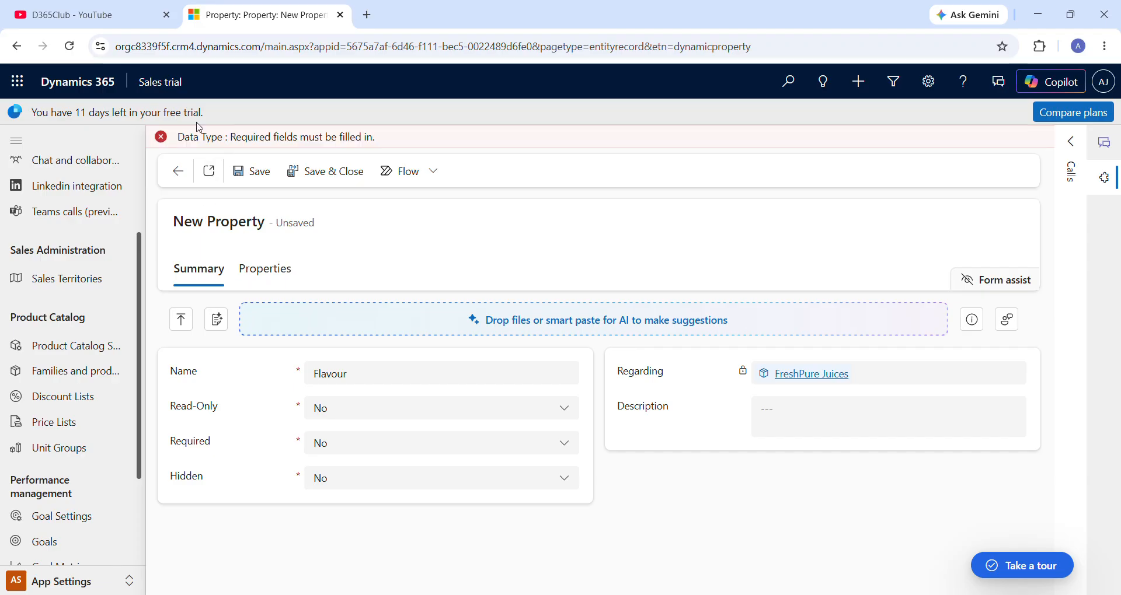
- Set the Flavour property's data type to Option Set and save the property
{"action": "left_click", "coordinate": [270, 277]}
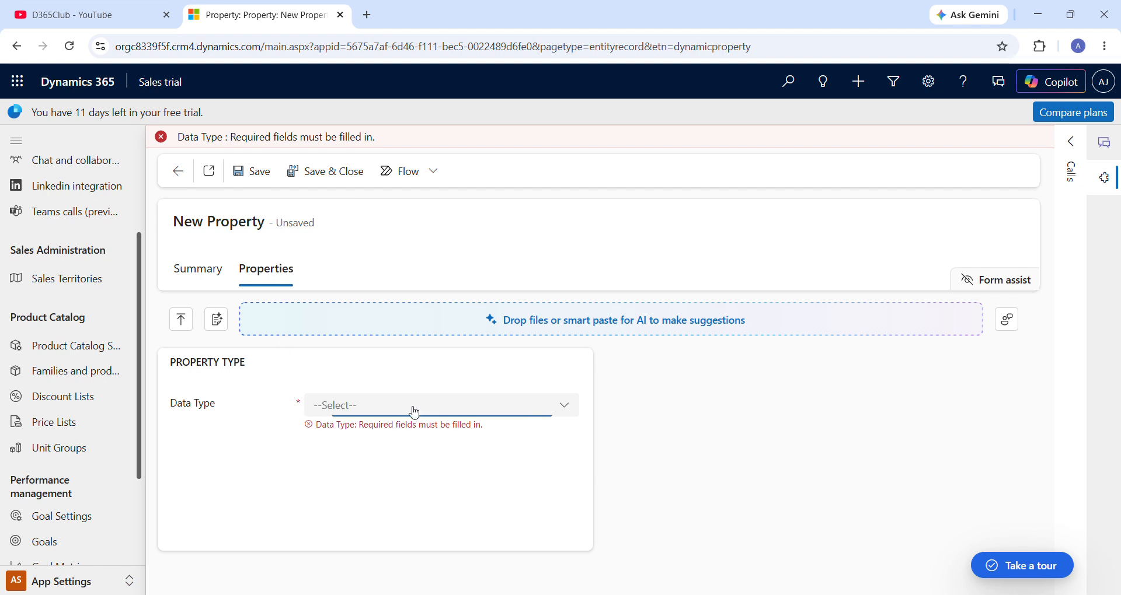
{"action": "left_click", "coordinate": [415, 411]}
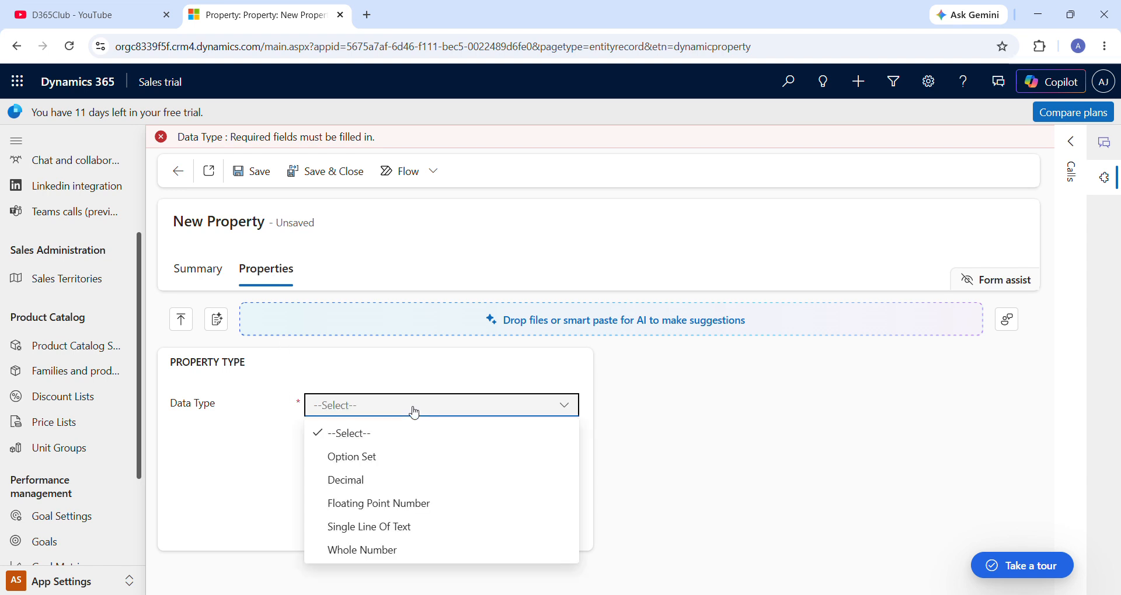
{"action": "left_click", "coordinate": [383, 459]}
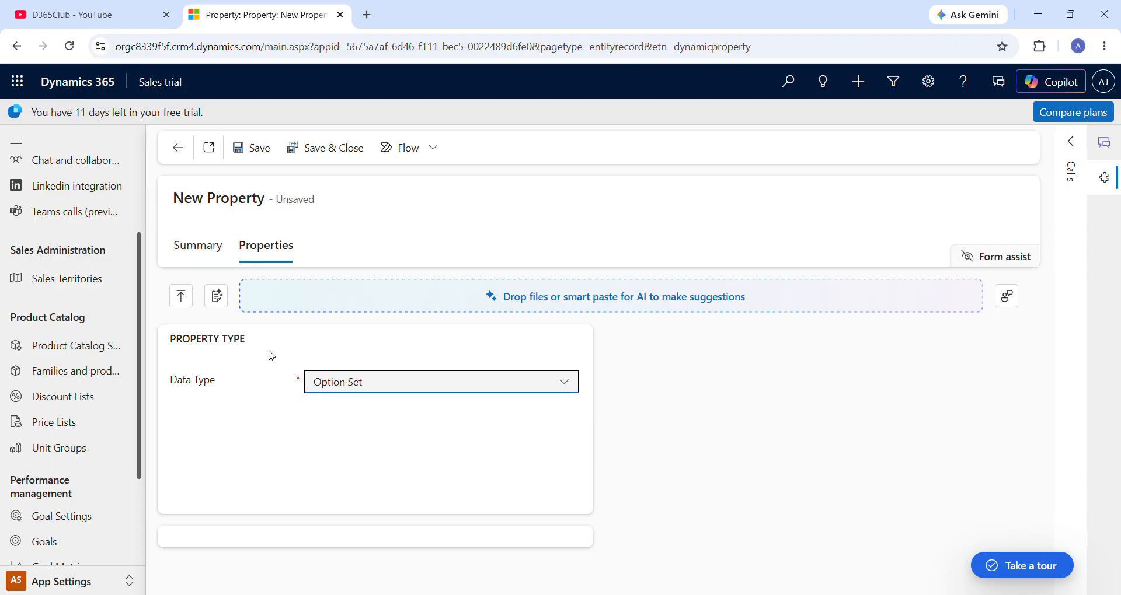
{"action": "left_click", "coordinate": [256, 153]}
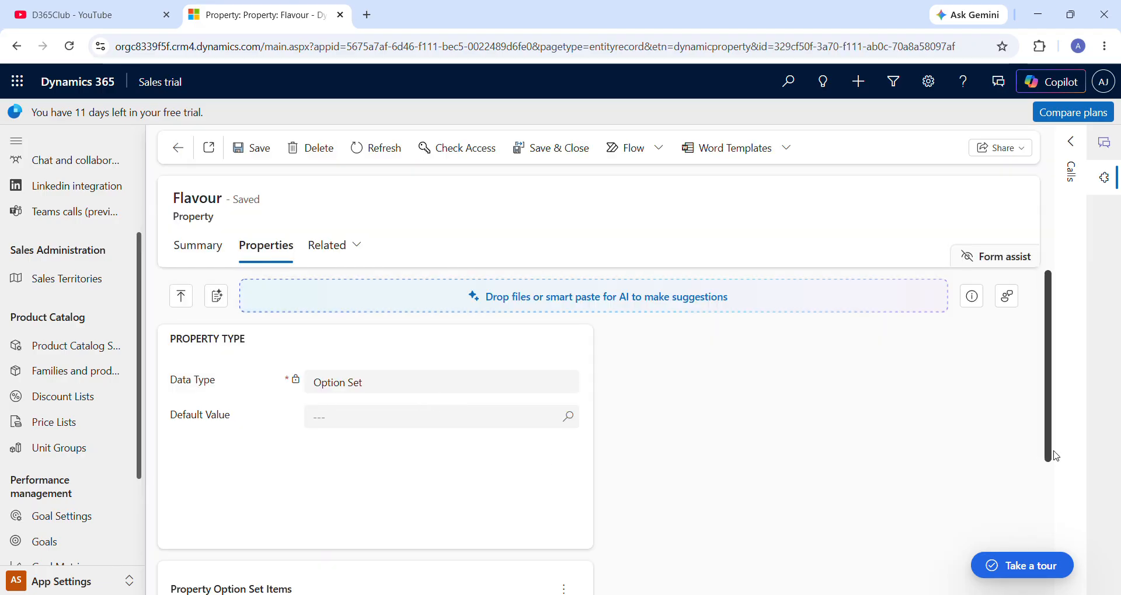
- Add an option set item named Orange with value 1 to the Flavour property and save it
{"action": "left_click_drag", "start_coordinate": [1055, 449], "coordinate": [1072, 569]}
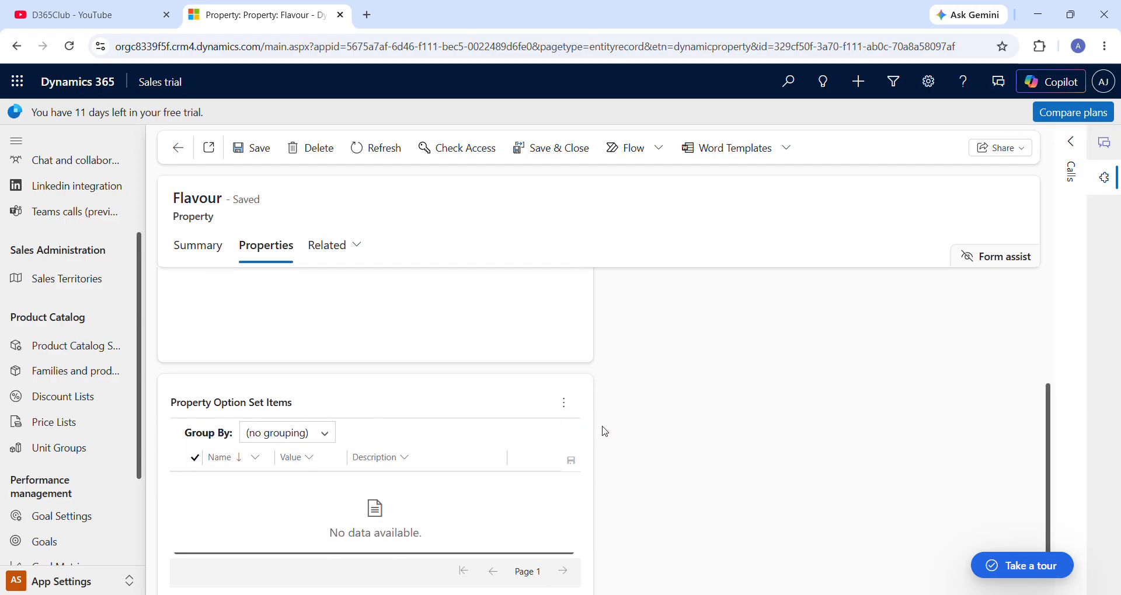
{"action": "left_click", "coordinate": [564, 402]}
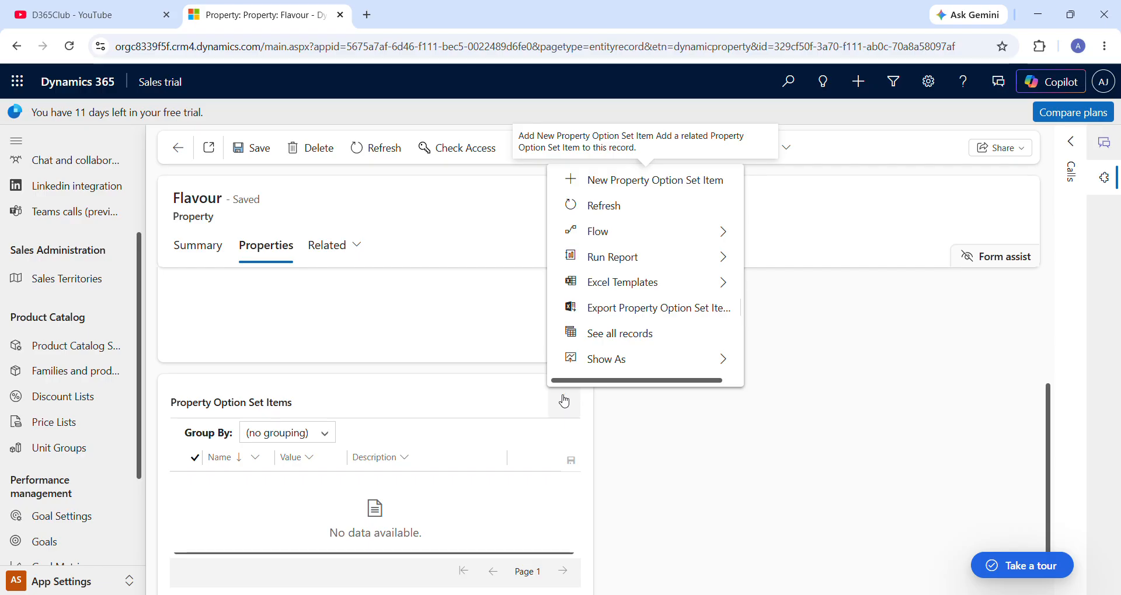
{"action": "left_click", "coordinate": [715, 188]}
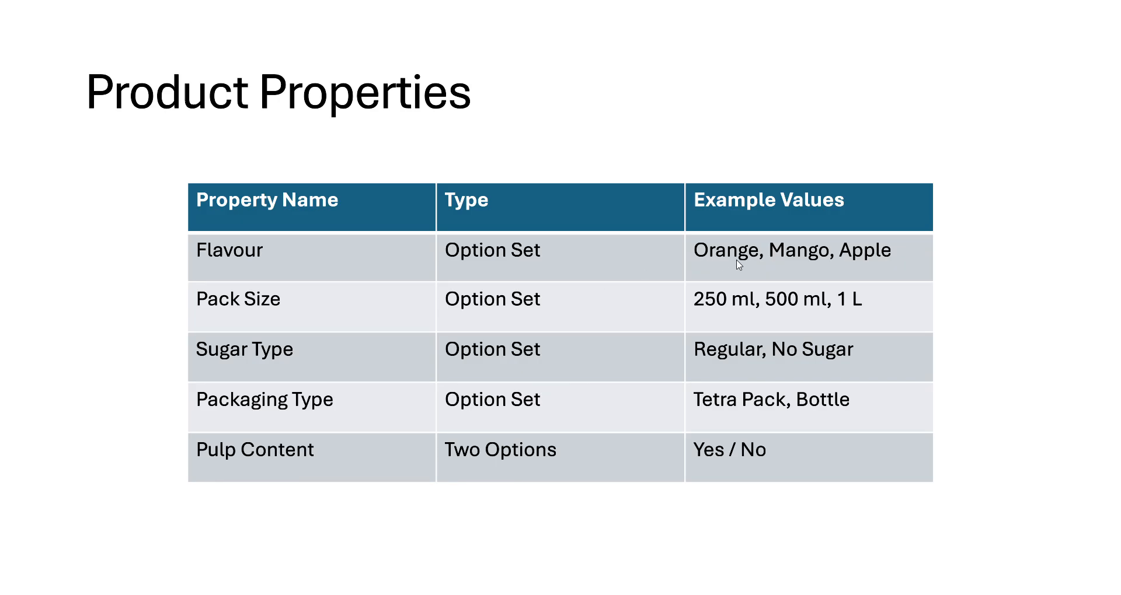
{"action": "key", "text": "alt+Tab"}
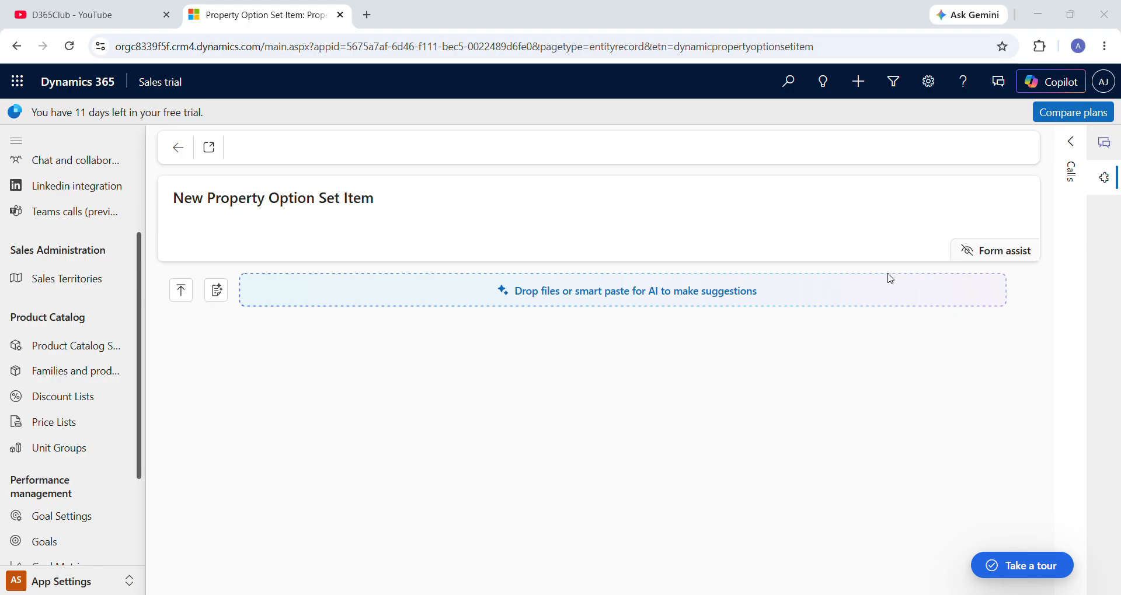
{"action": "left_click", "coordinate": [369, 386]}
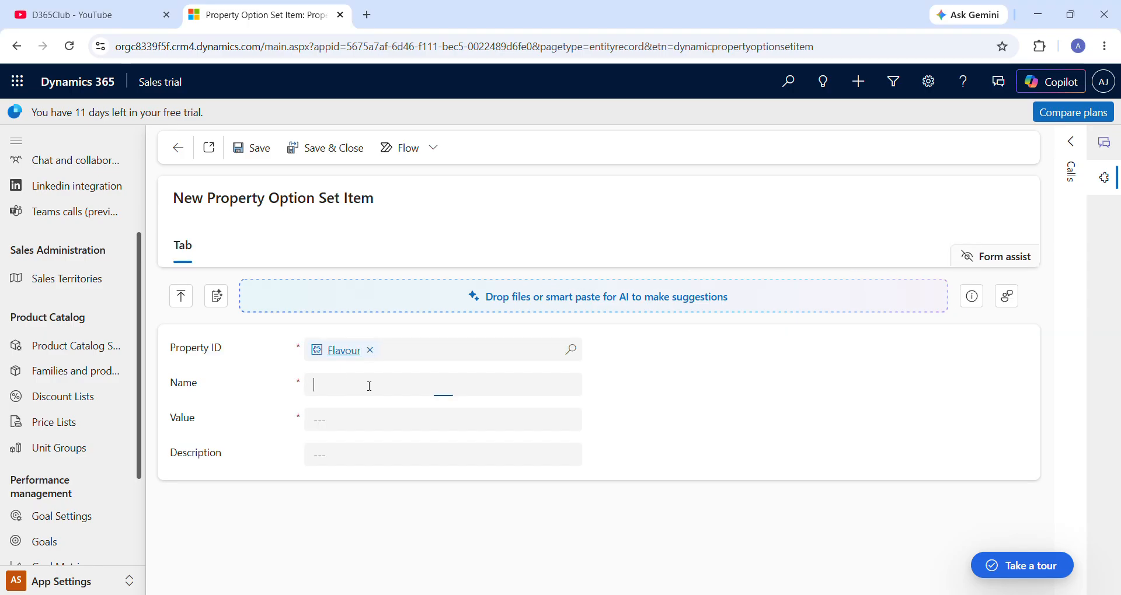
{"action": "type", "text": "O"}
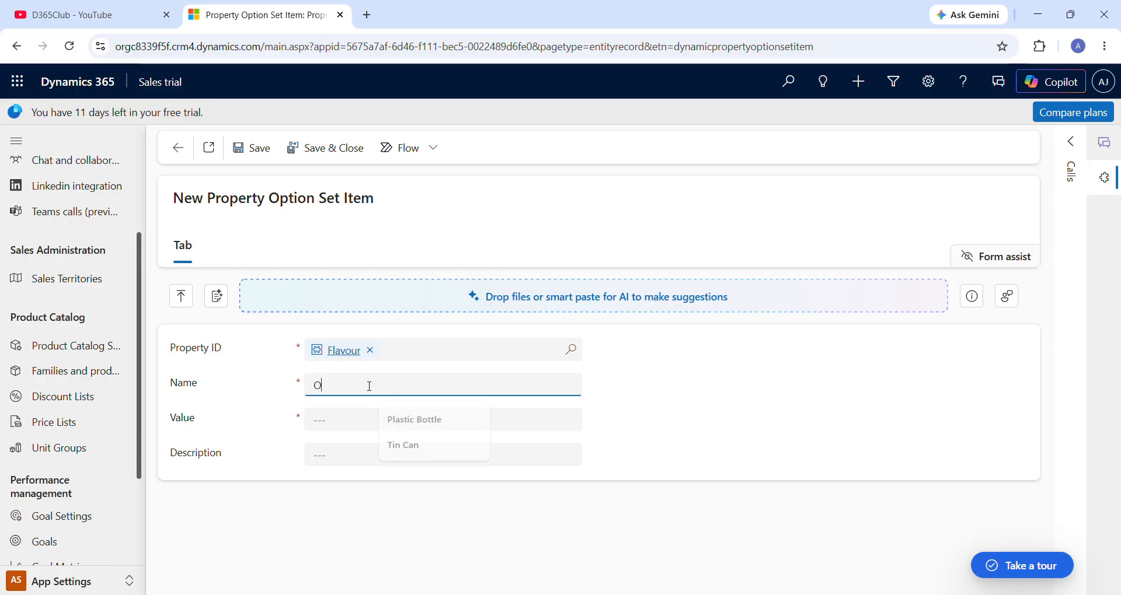
{"action": "type", "text": "range"}
{"action": "left_click", "coordinate": [405, 422]}
{"action": "type", "text": "1"}
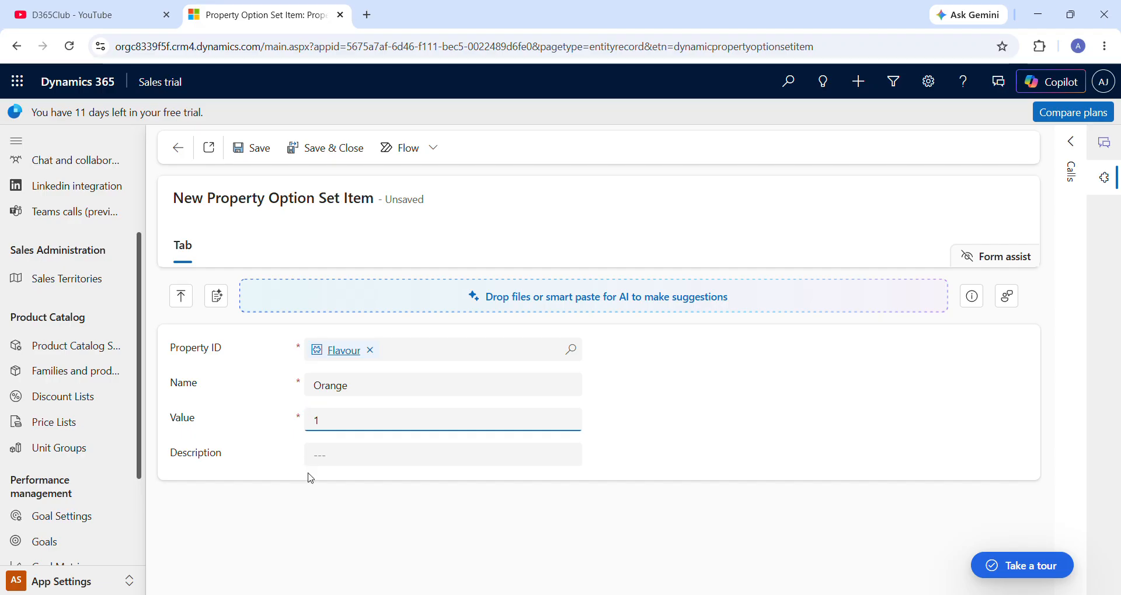
{"action": "left_click", "coordinate": [257, 153]}
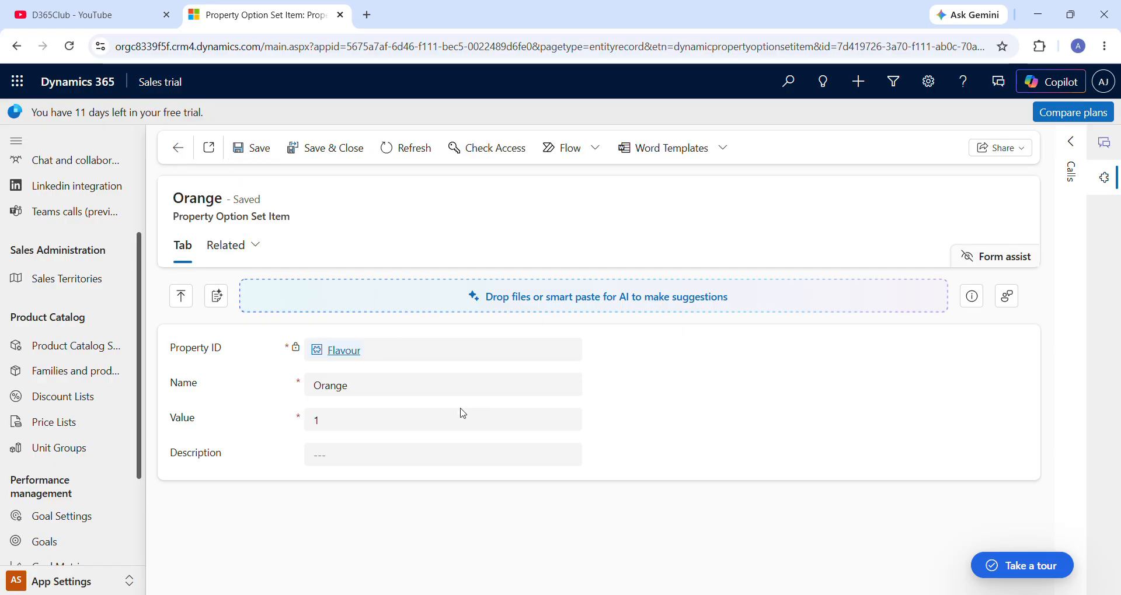
- Add an option set item named Mango with value 2 to the Flavour property, checking the slide for the flavour, and save and close it
{"action": "left_click", "coordinate": [178, 147]}
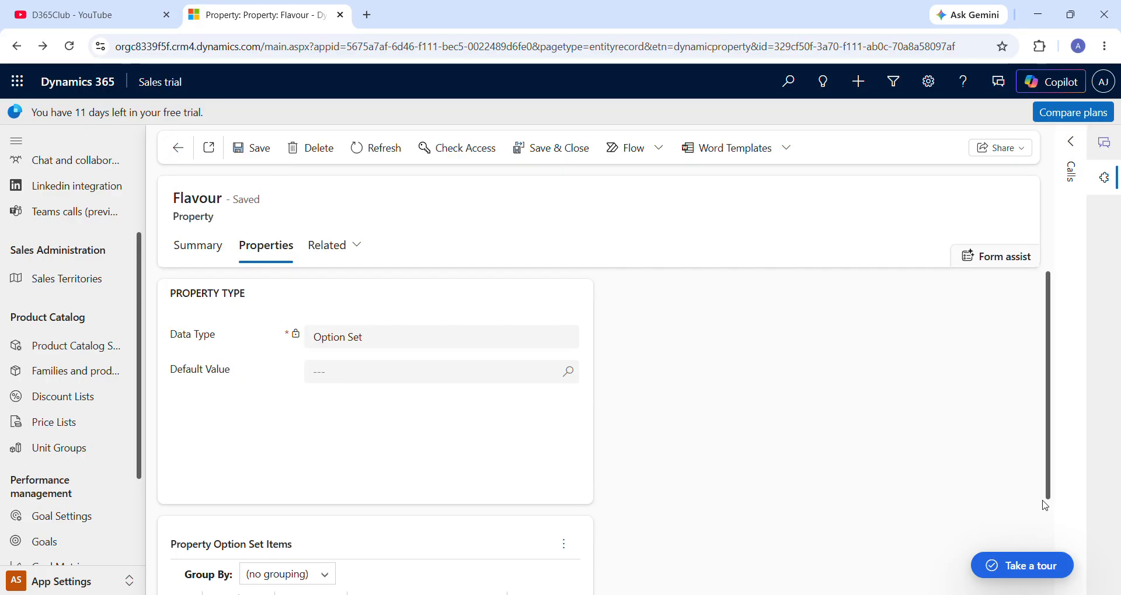
{"action": "scroll", "coordinate": [1047, 511], "scroll_direction": "down", "scroll_amount": 2}
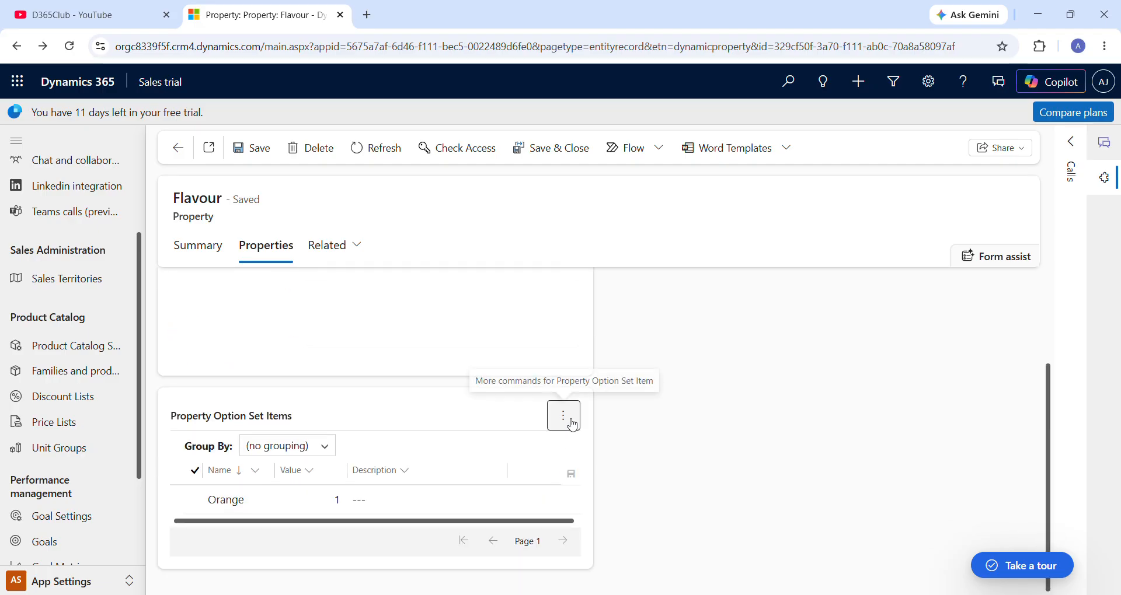
{"action": "left_click", "coordinate": [564, 417]}
{"action": "left_click", "coordinate": [613, 193]}
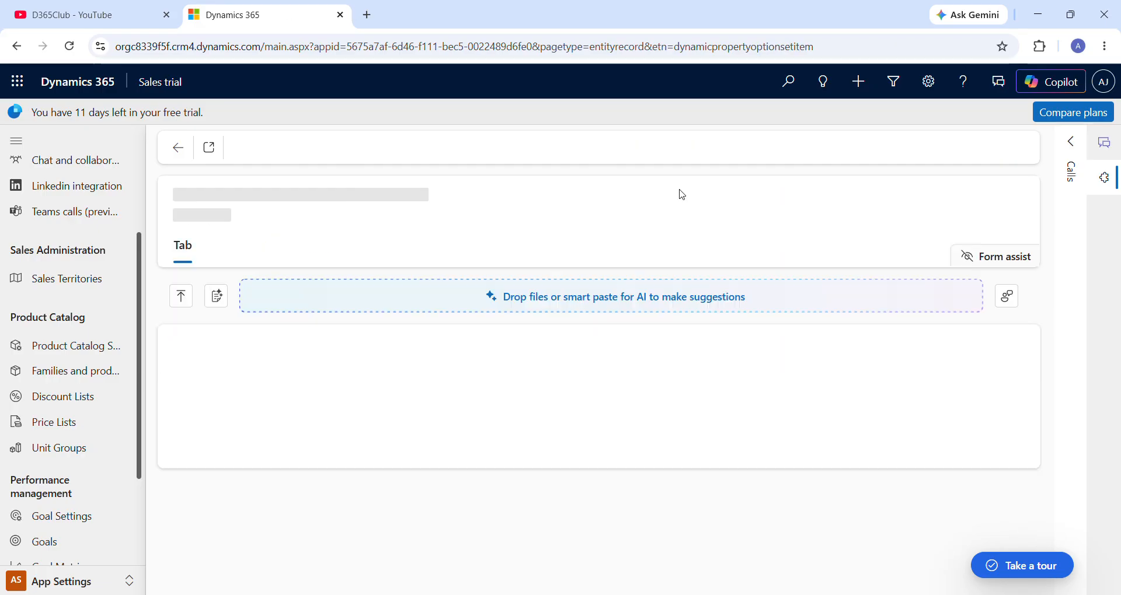
{"action": "left_click", "coordinate": [368, 386]}
{"action": "key", "text": "alt+Tab"}
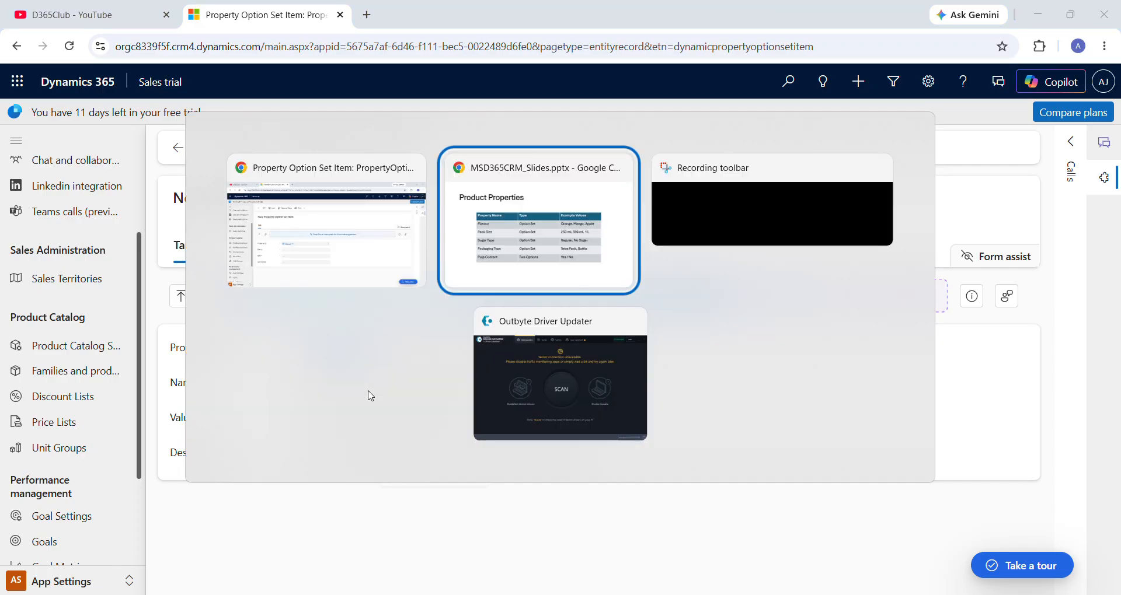
{"action": "key", "text": "alt+Tab"}
{"action": "type", "text": "Mango"}
{"action": "key", "text": "Tab"}
{"action": "type", "text": "2"}
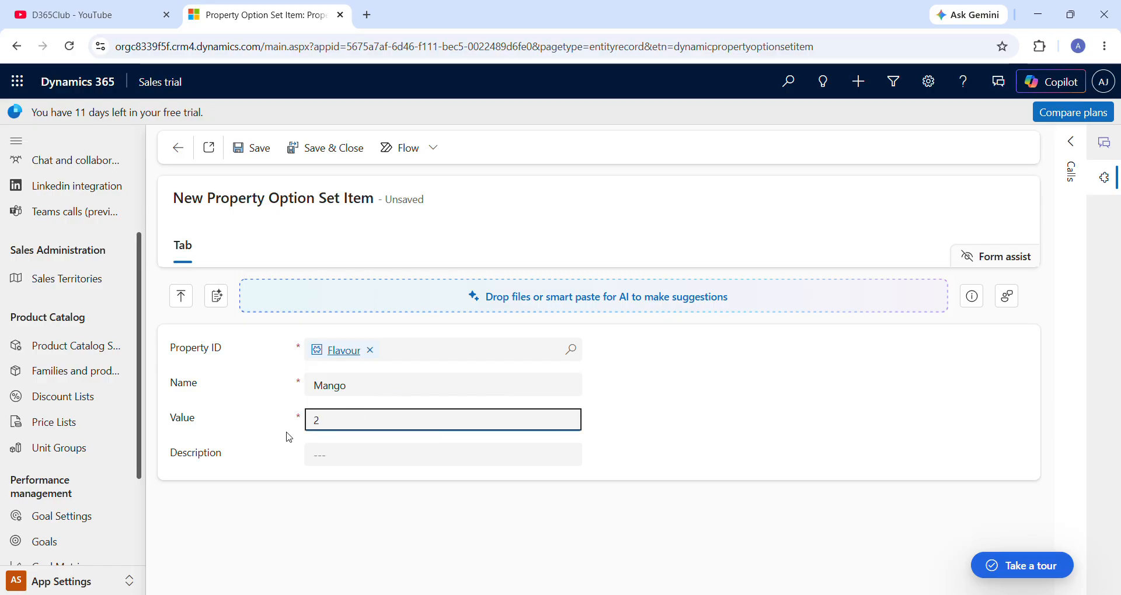
{"action": "left_click", "coordinate": [328, 147]}
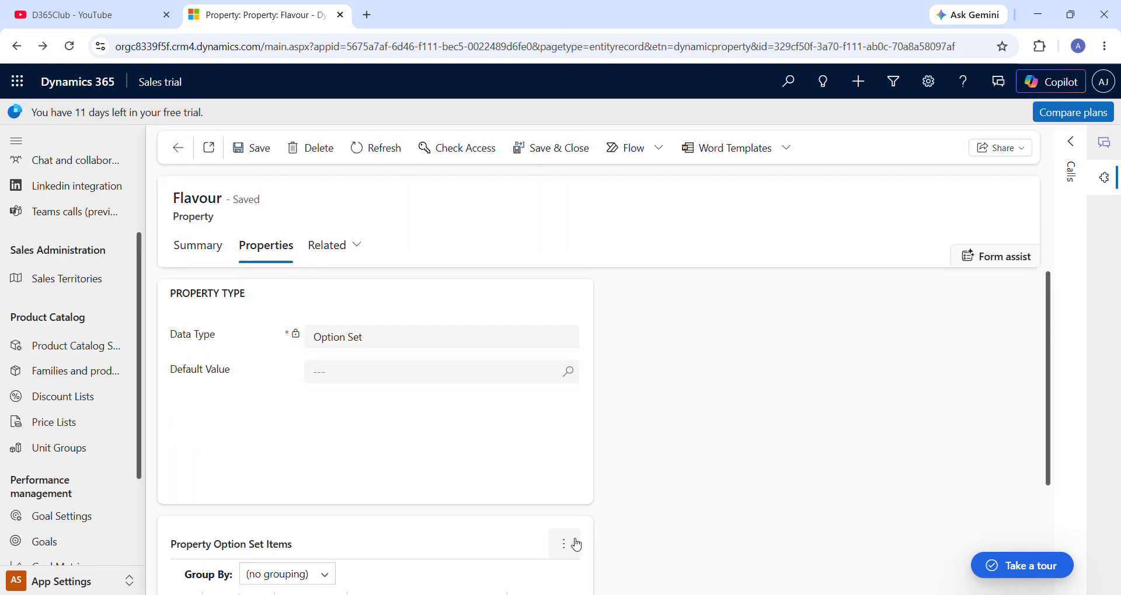
- Add an option set item named Apple with value 3 to the Flavour property, dismissing the driver notification, and save and close it
{"action": "left_click", "coordinate": [565, 544]}
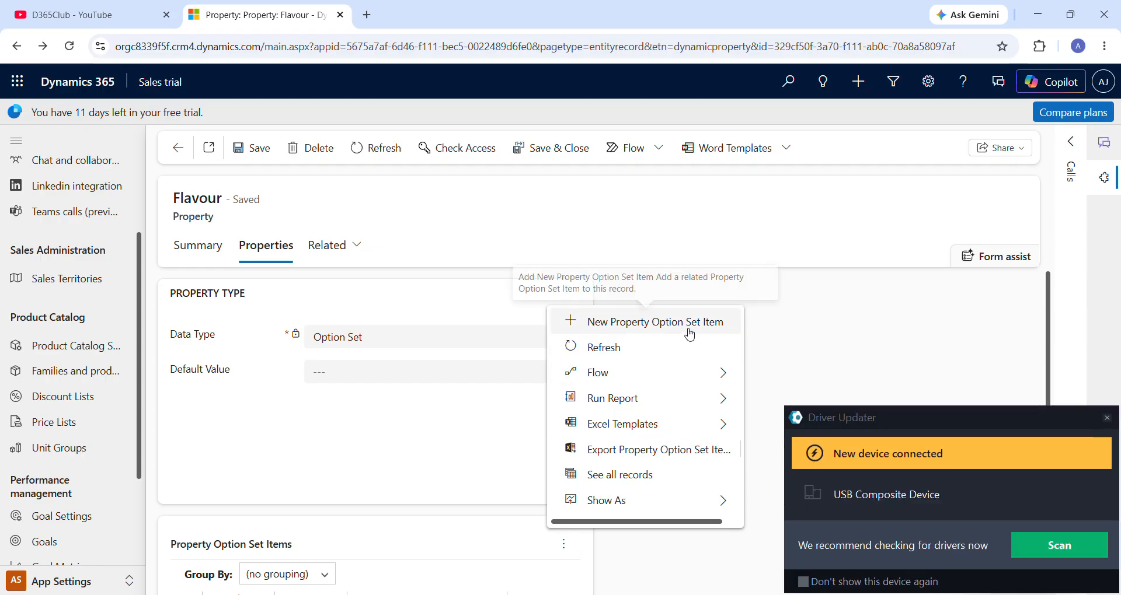
{"action": "left_click", "coordinate": [690, 334]}
{"action": "left_click", "coordinate": [1106, 418]}
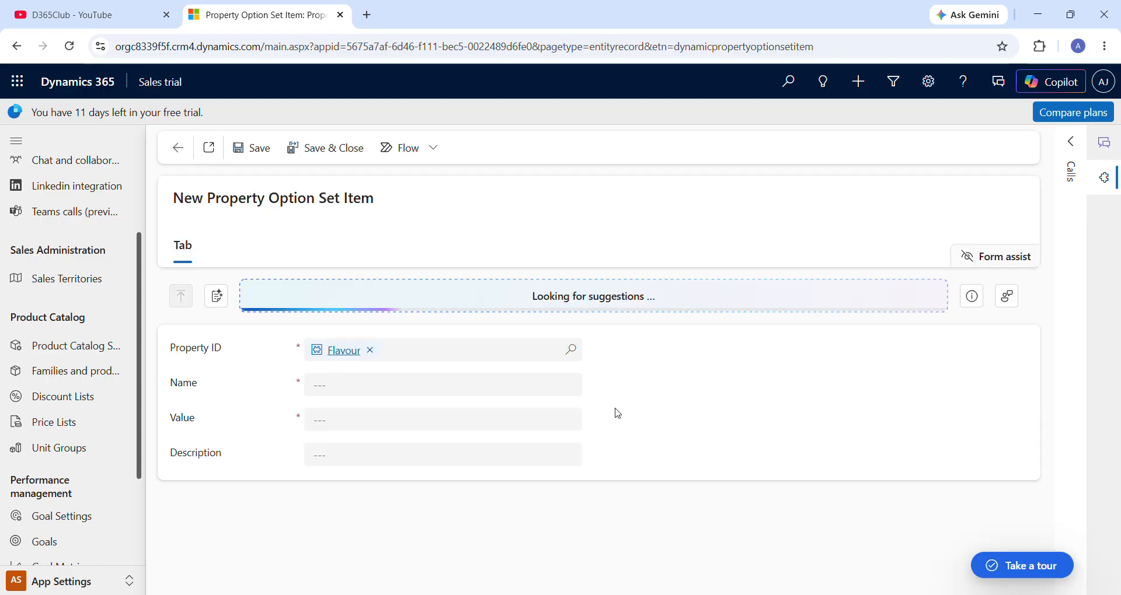
{"action": "left_click", "coordinate": [473, 377]}
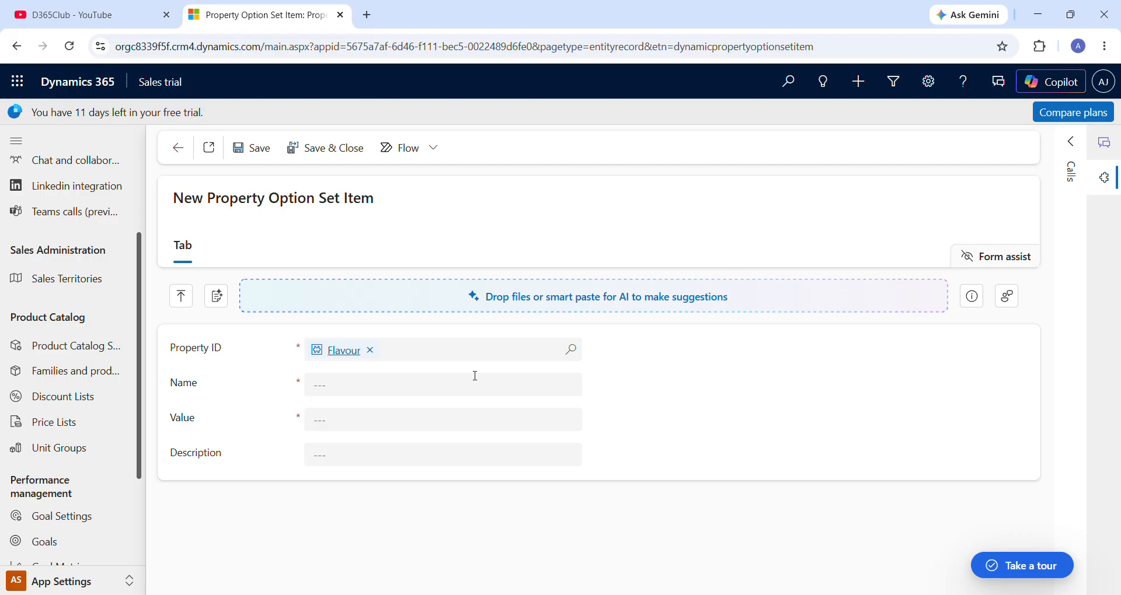
{"action": "left_click", "coordinate": [475, 375]}
{"action": "type", "text": "Apple"}
{"action": "key", "text": "Tab"}
{"action": "type", "text": "3"}
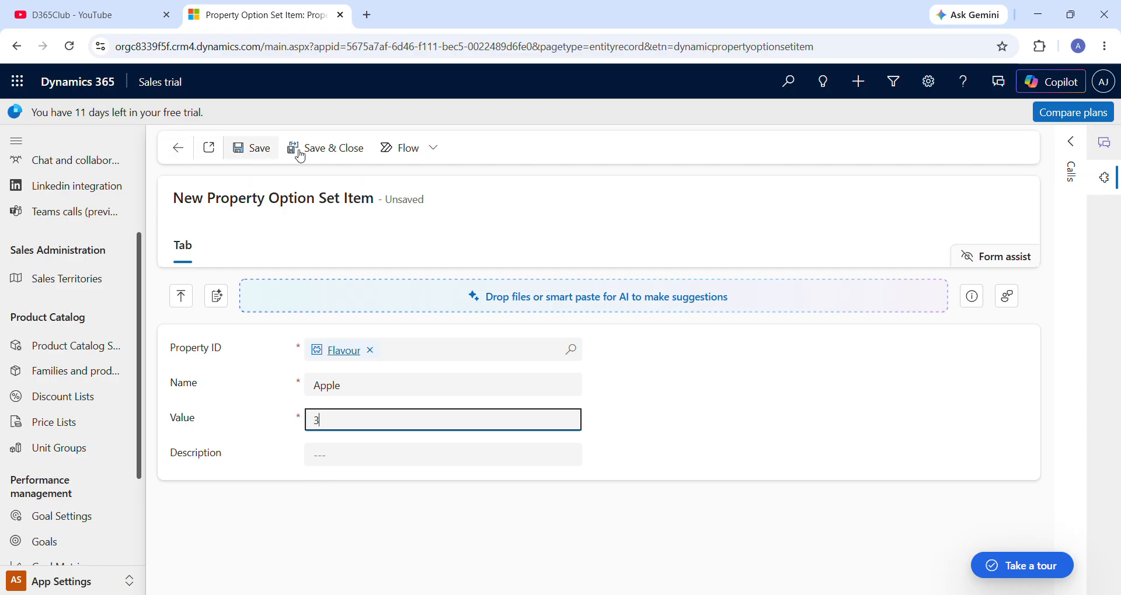
{"action": "left_click", "coordinate": [318, 153]}
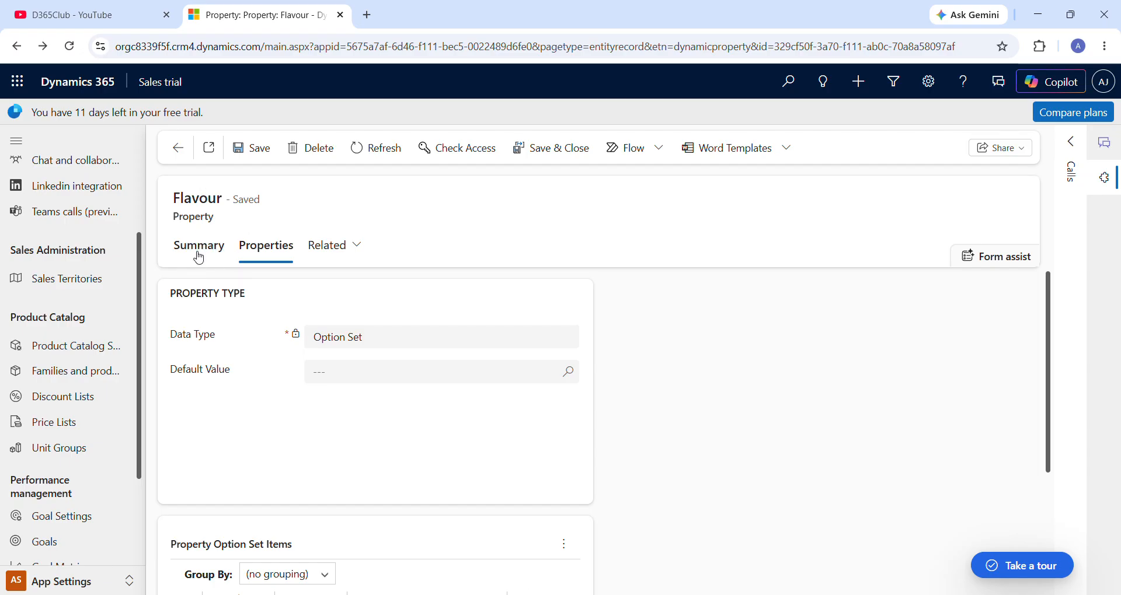
- Return to the FreshPure Juices family's product properties and start a new property named Pack size
{"action": "left_click", "coordinate": [218, 252]}
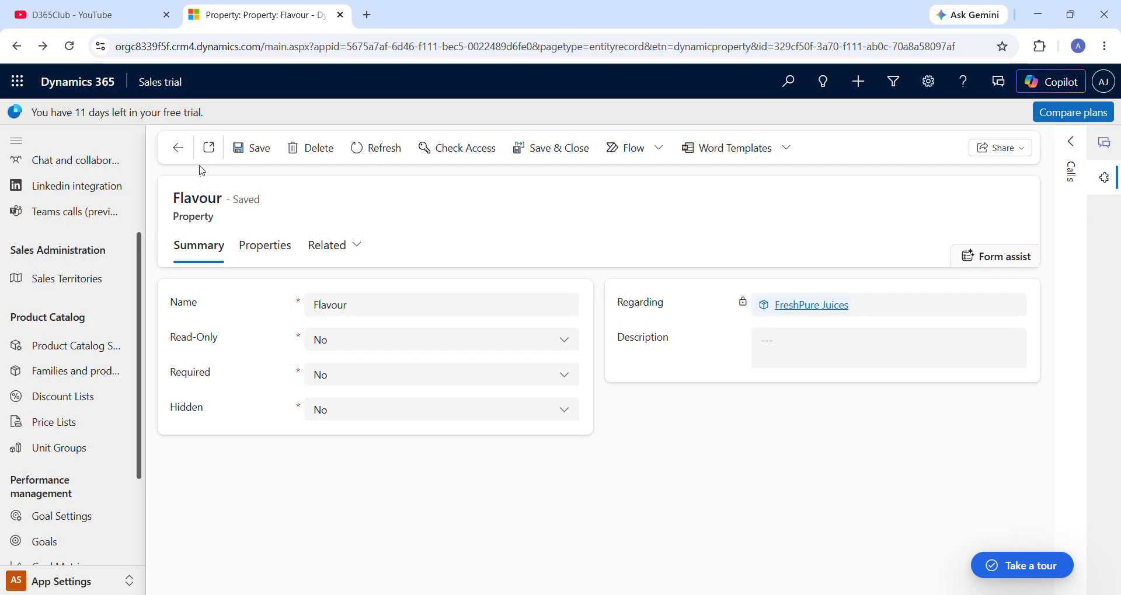
{"action": "left_click", "coordinate": [178, 154]}
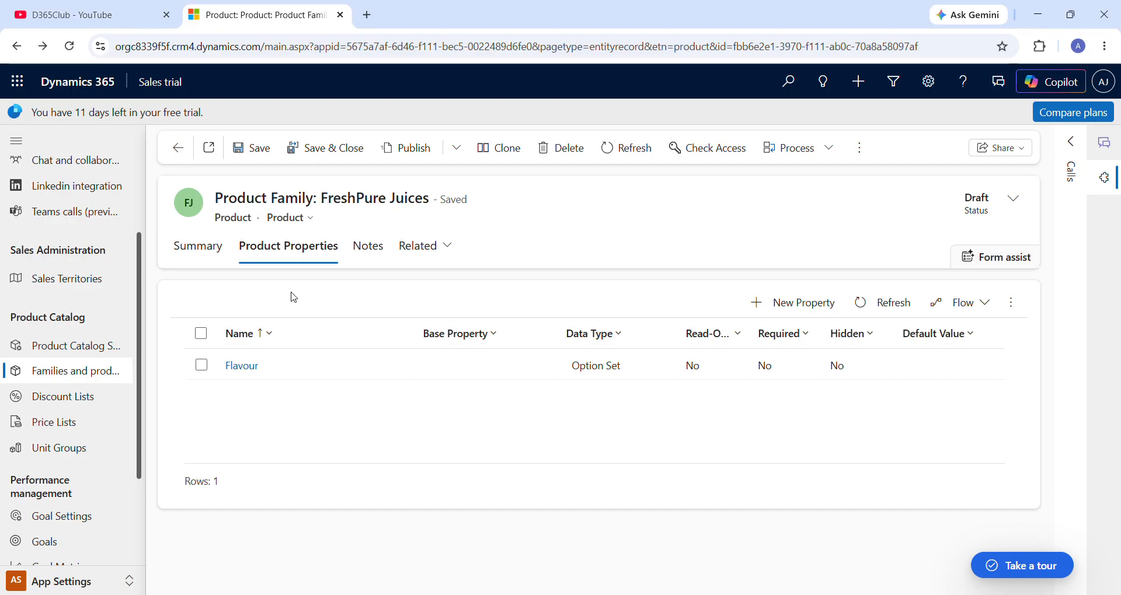
{"action": "left_click", "coordinate": [804, 304]}
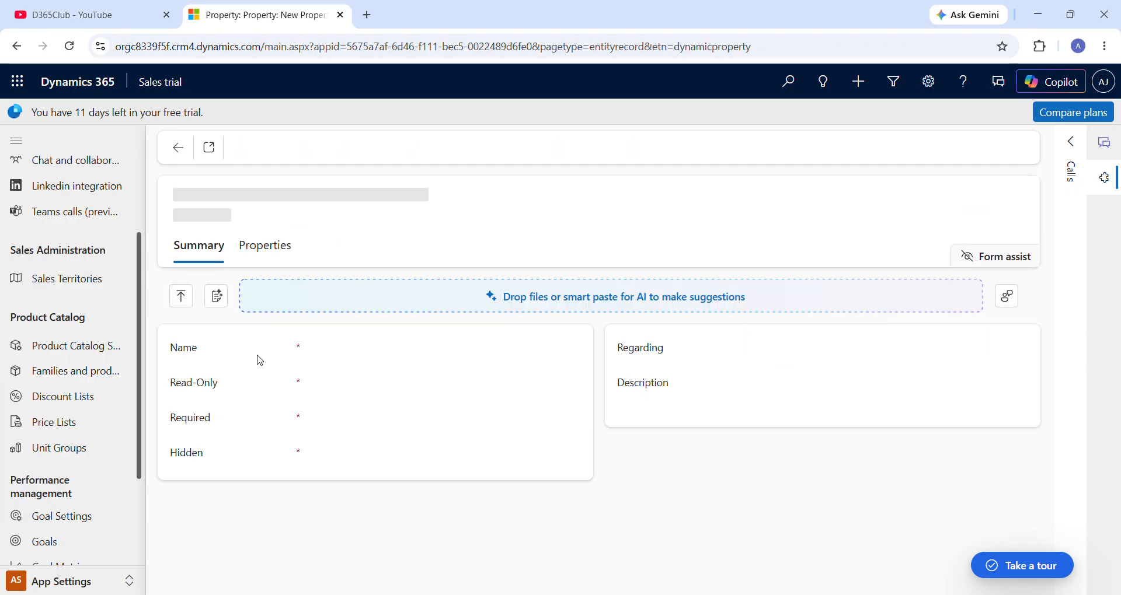
{"action": "left_click", "coordinate": [332, 352]}
{"action": "type", "text": "Pack size"}
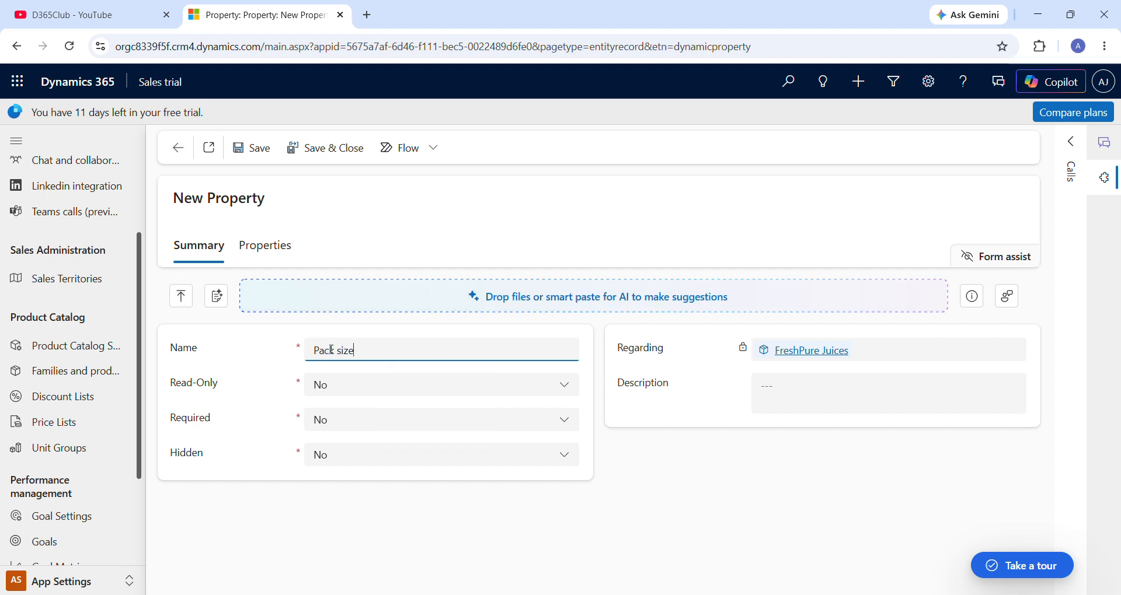
- Set the Pack size property's data type to Option Set and save the property
{"action": "left_click", "coordinate": [272, 248]}
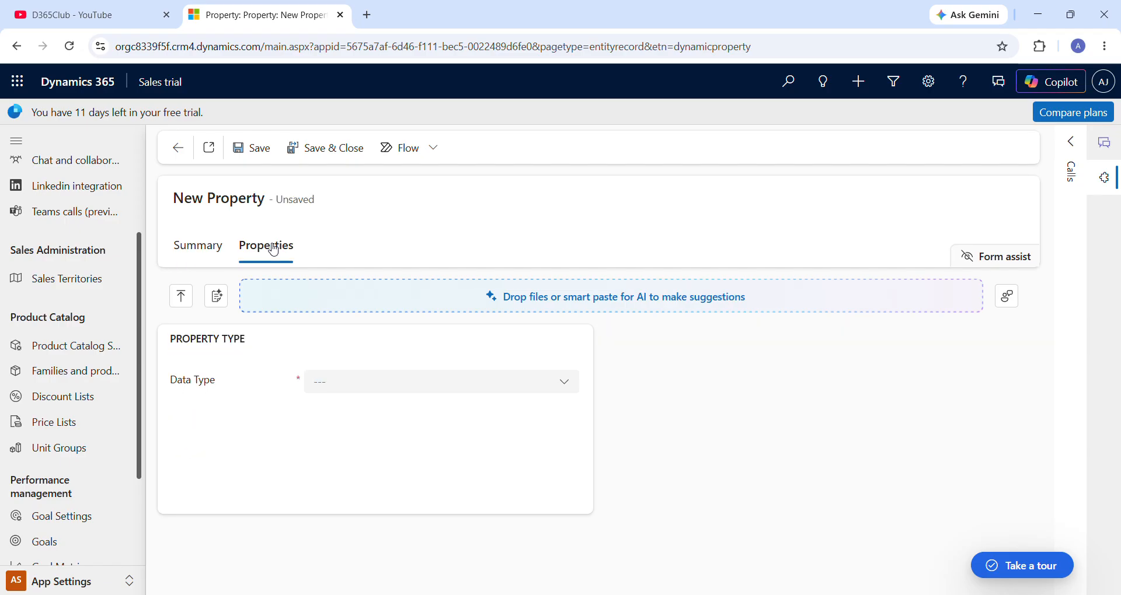
{"action": "left_click", "coordinate": [381, 386]}
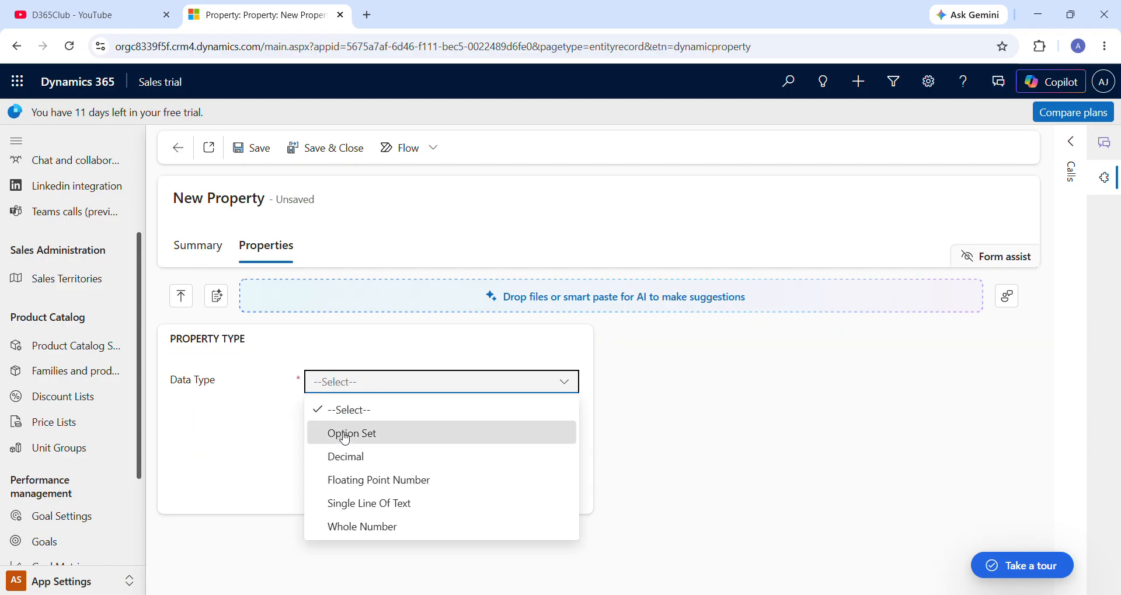
{"action": "left_click", "coordinate": [346, 435]}
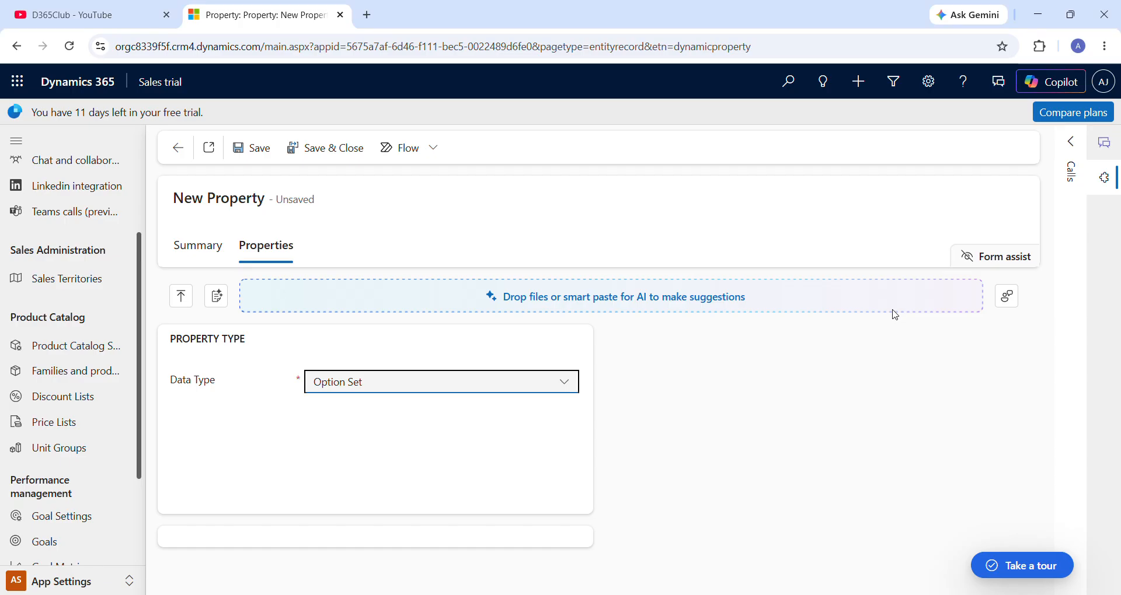
{"action": "left_click", "coordinate": [267, 150]}
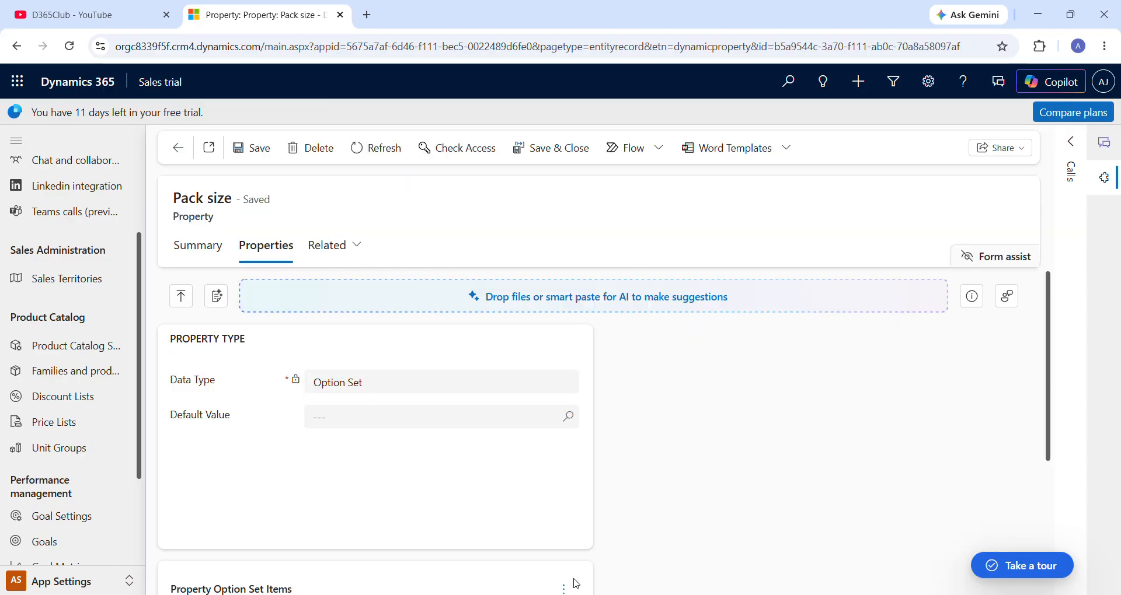
- Add an option set item named 250 ml with value 250 to the Pack size property and save it
{"action": "left_click", "coordinate": [564, 589]}
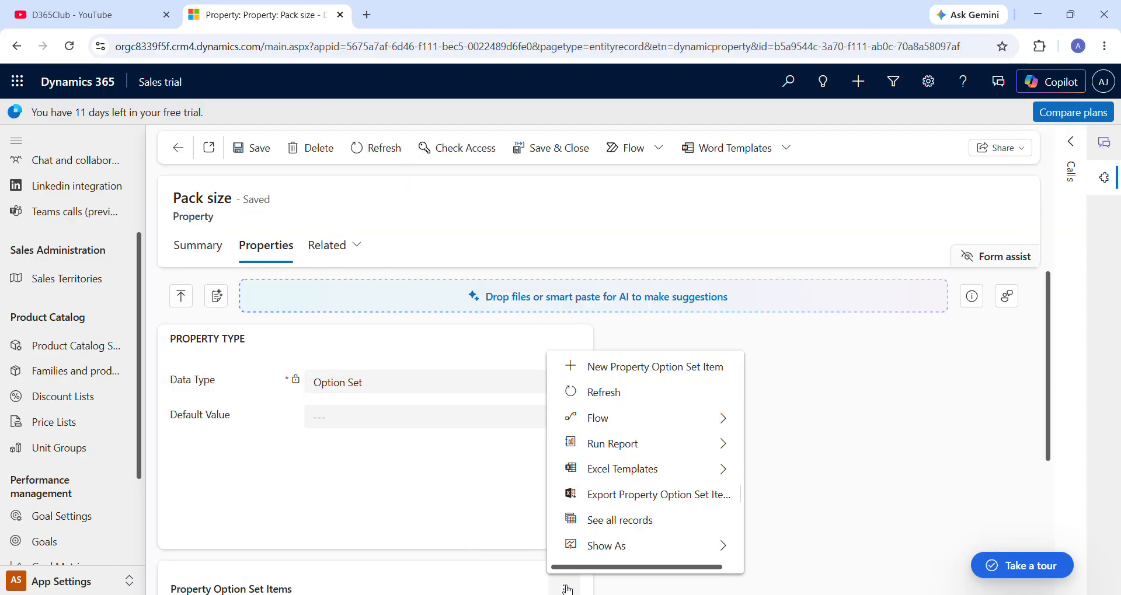
{"action": "left_click", "coordinate": [670, 374]}
{"action": "type", "text": "250 ml"}
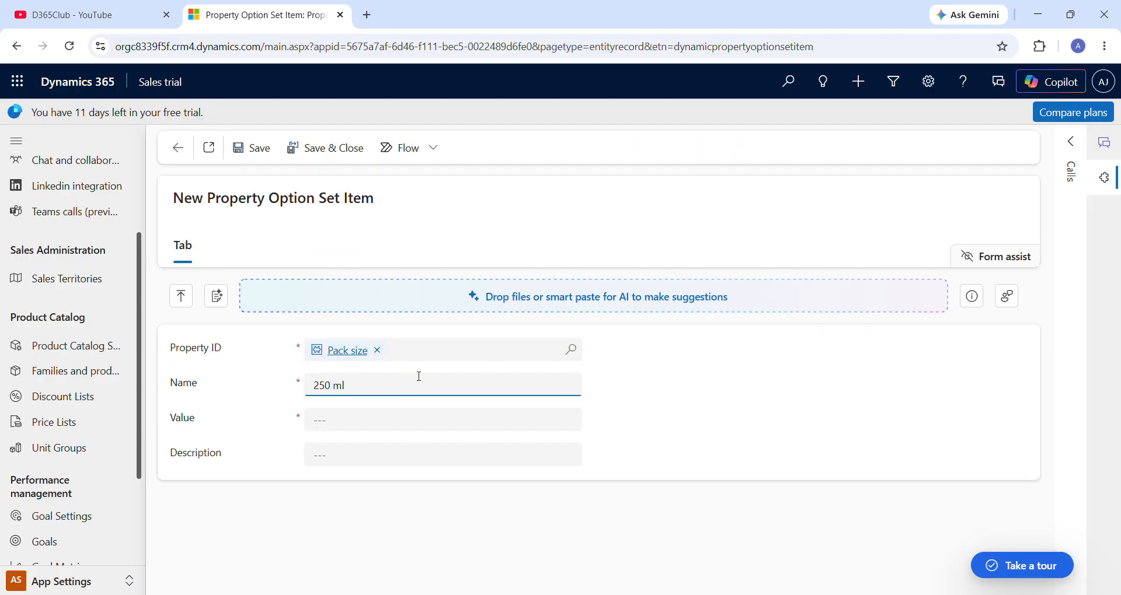
{"action": "left_click", "coordinate": [364, 421]}
{"action": "type", "text": "250"}
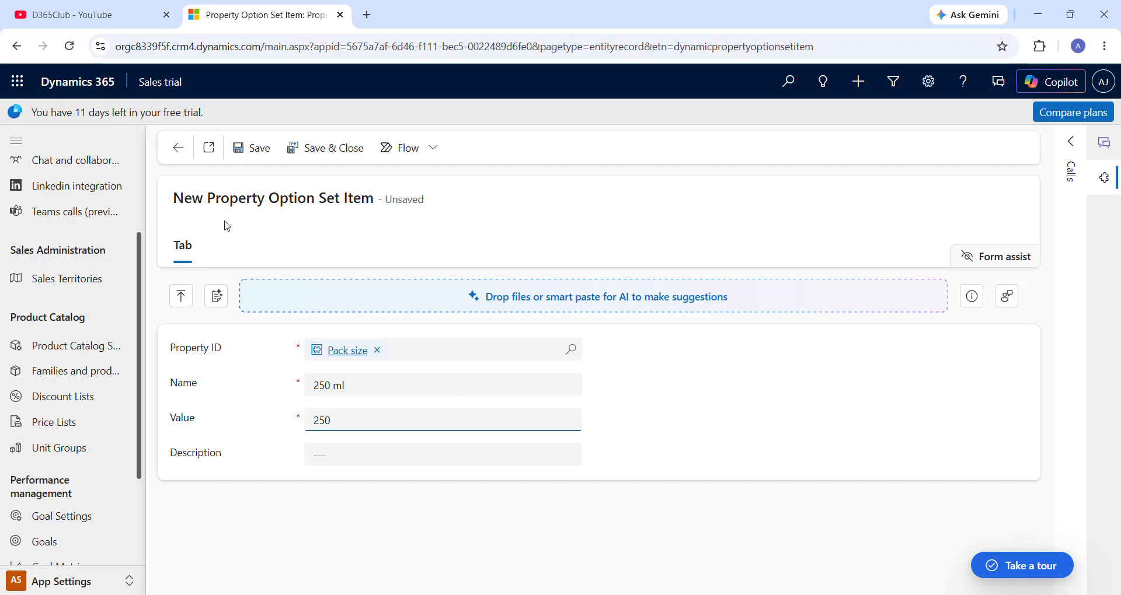
{"action": "left_click", "coordinate": [268, 156]}
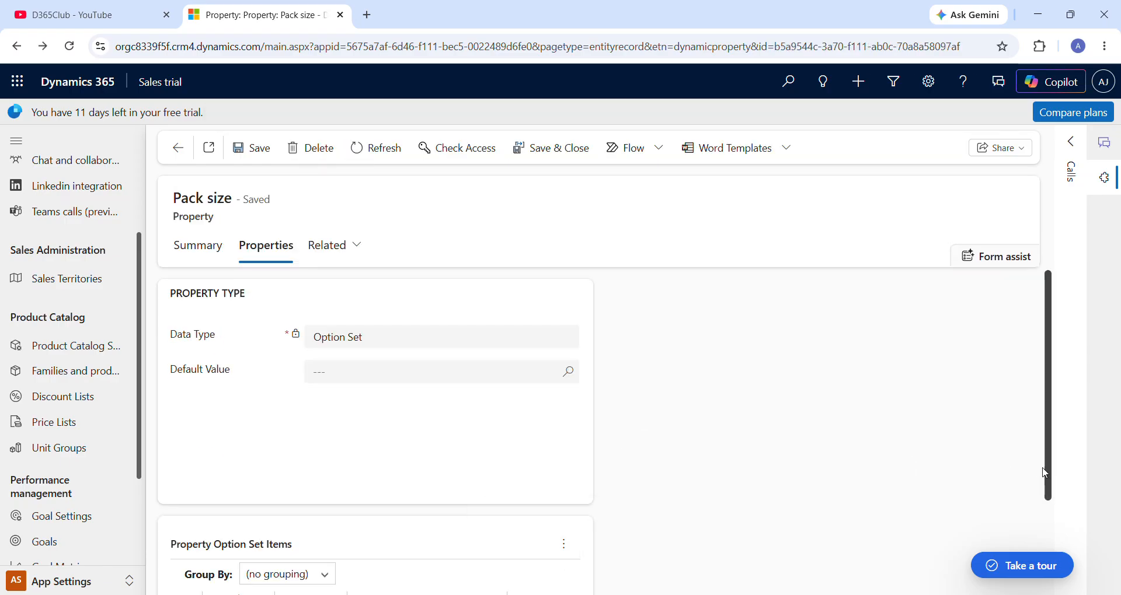
- Add an option set item named 500 ml with value 500 to the Pack size property, then save and close it
{"action": "left_click_drag", "start_coordinate": [1050, 486], "coordinate": [1048, 570]}
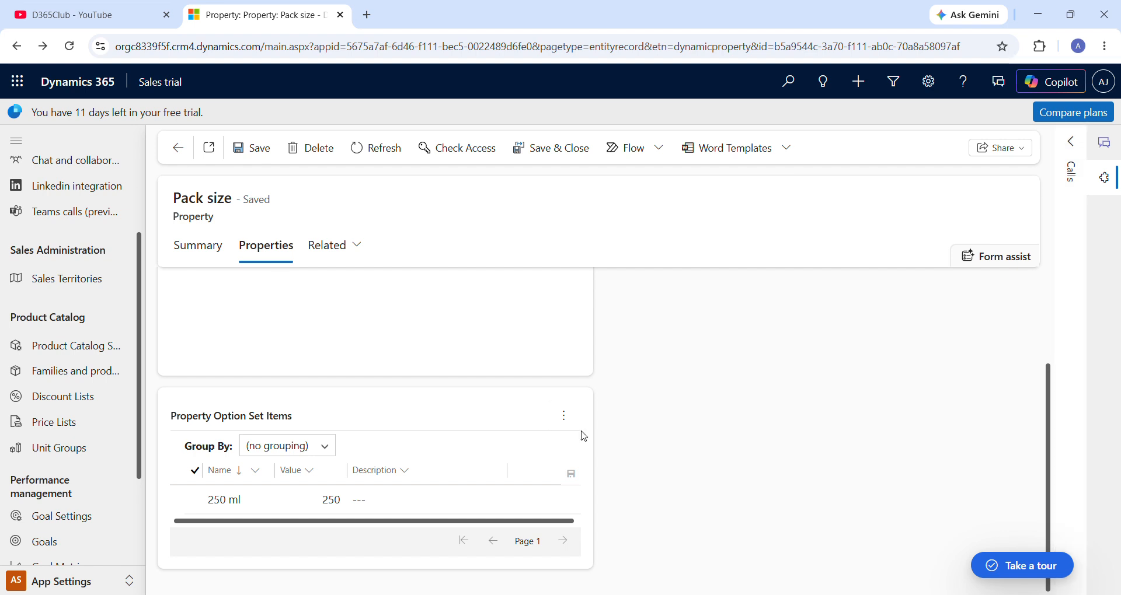
{"action": "left_click", "coordinate": [563, 416]}
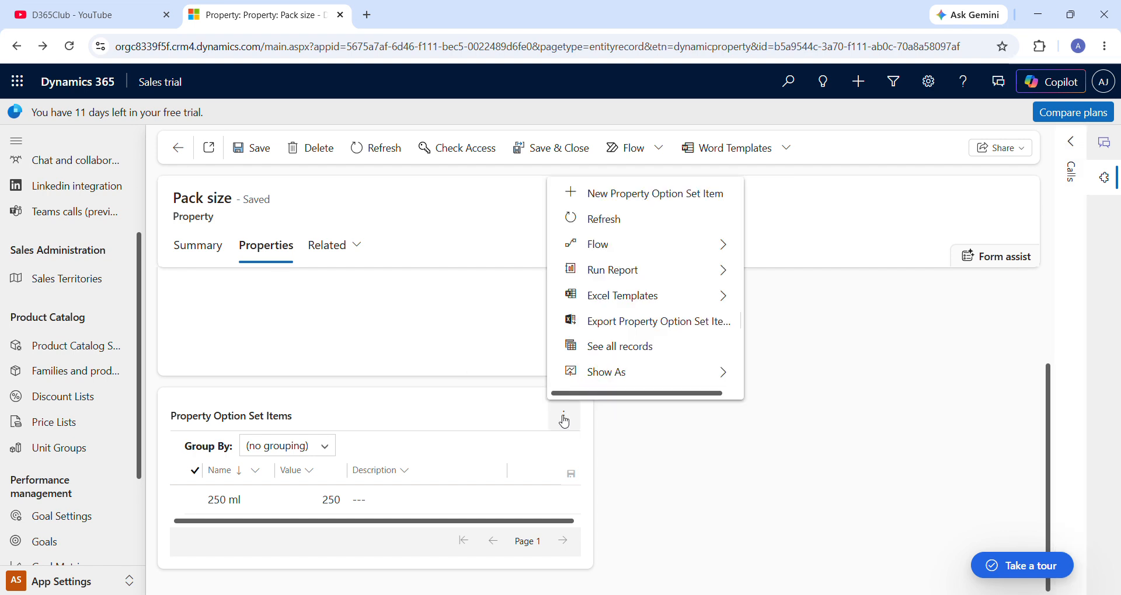
{"action": "left_click", "coordinate": [653, 193]}
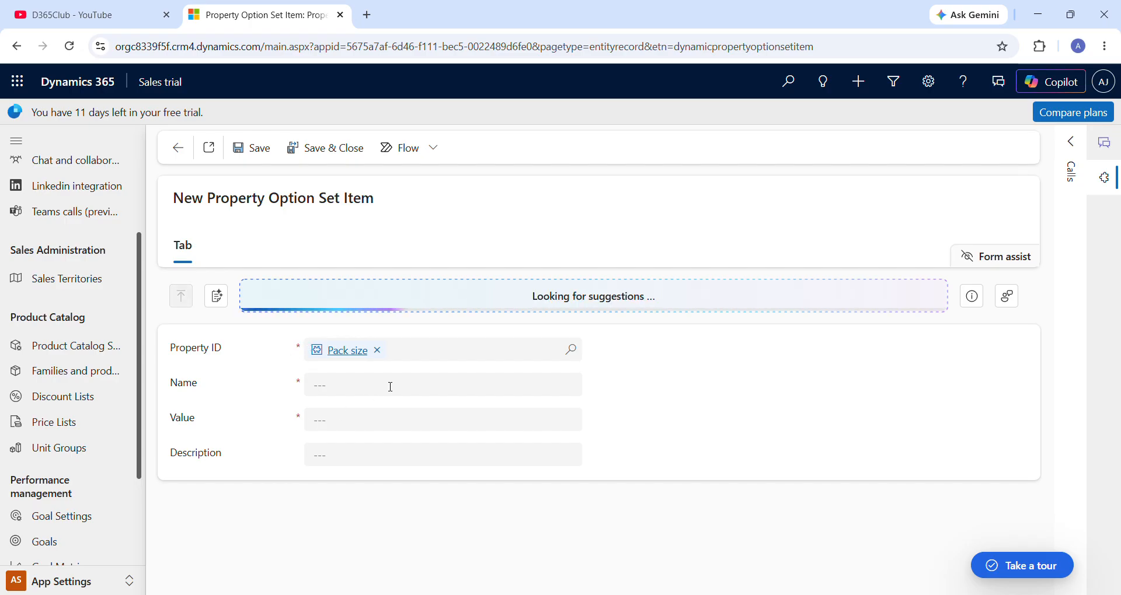
{"action": "left_click", "coordinate": [391, 387]}
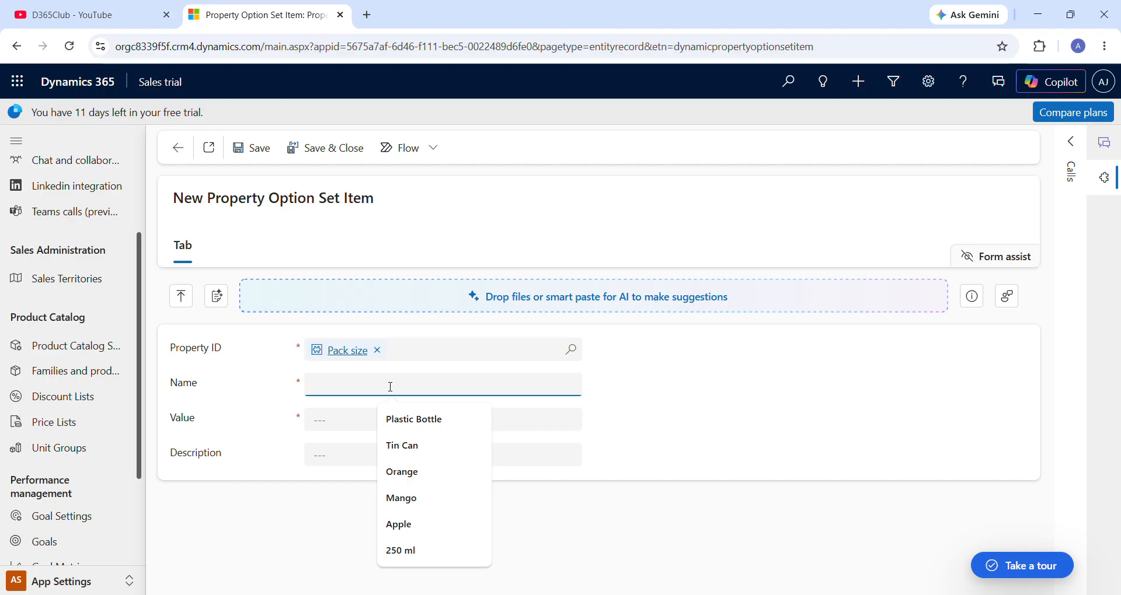
{"action": "type", "text": "500 ml"}
{"action": "key", "text": "Tab"}
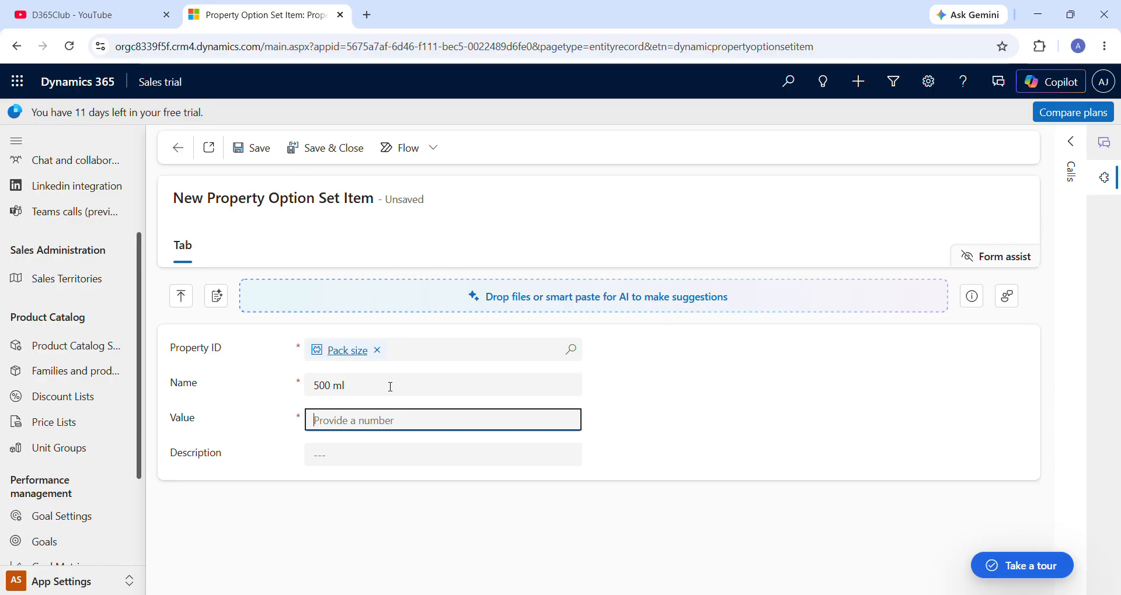
{"action": "type", "text": "500"}
{"action": "key", "text": "Tab"}
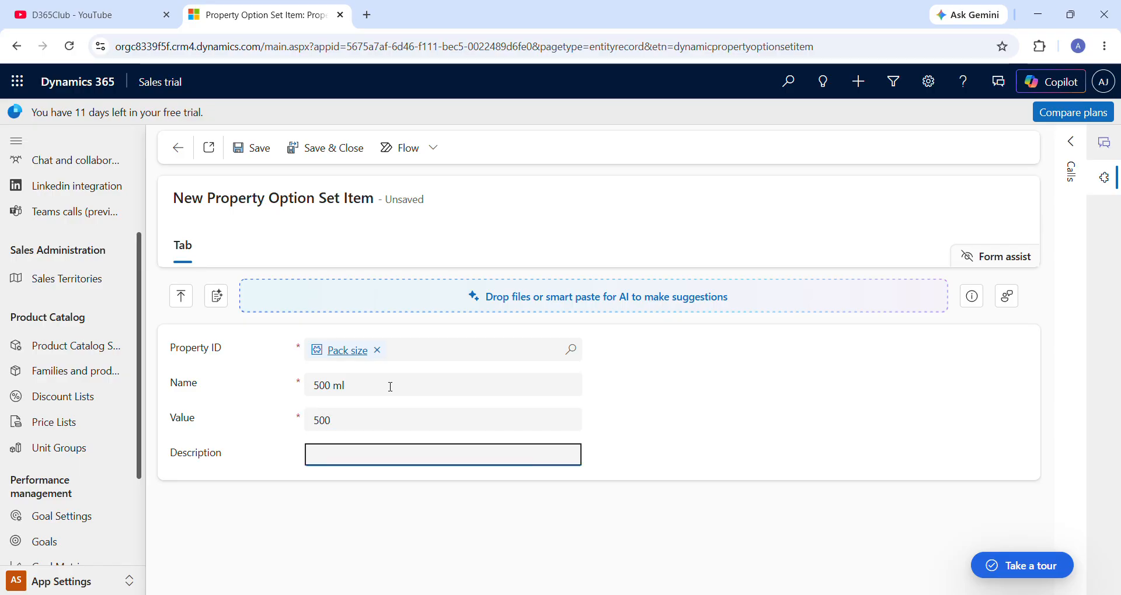
{"action": "left_click", "coordinate": [330, 153]}
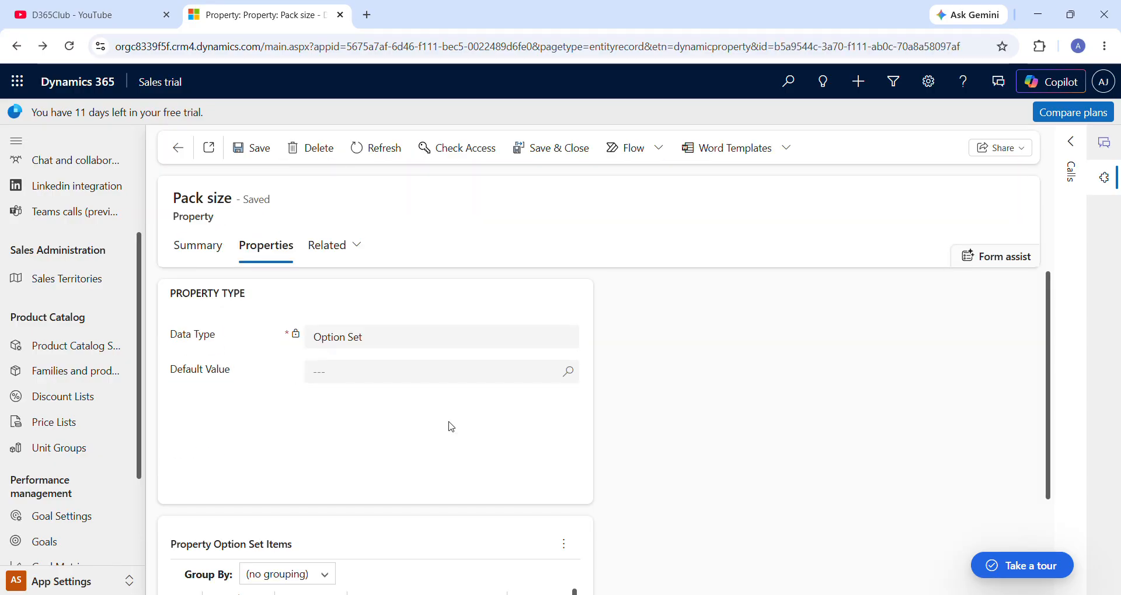
- Add an option set item named 1 L with value 1000 to the Pack size property, then save and close it
{"action": "left_click", "coordinate": [563, 544]}
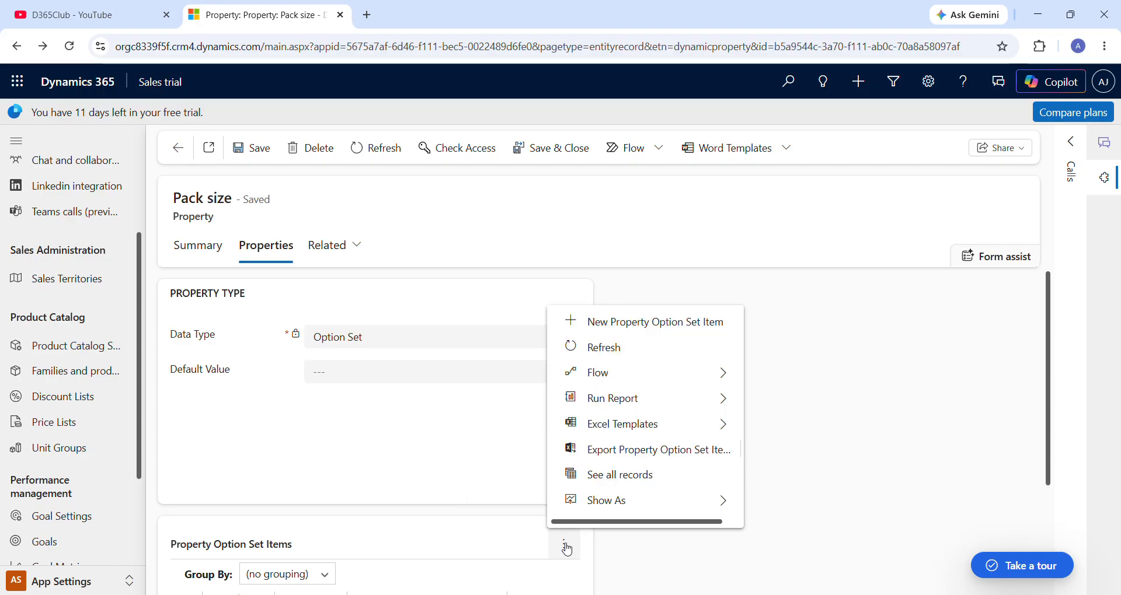
{"action": "left_click", "coordinate": [697, 322]}
{"action": "left_click", "coordinate": [403, 385]}
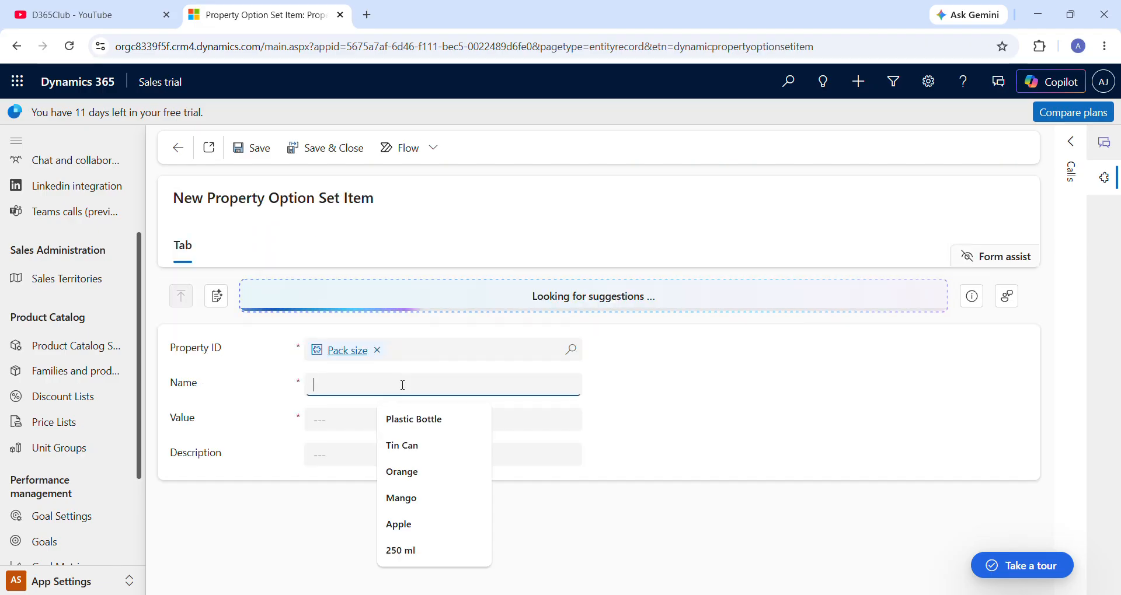
{"action": "type", "text": "1 L"}
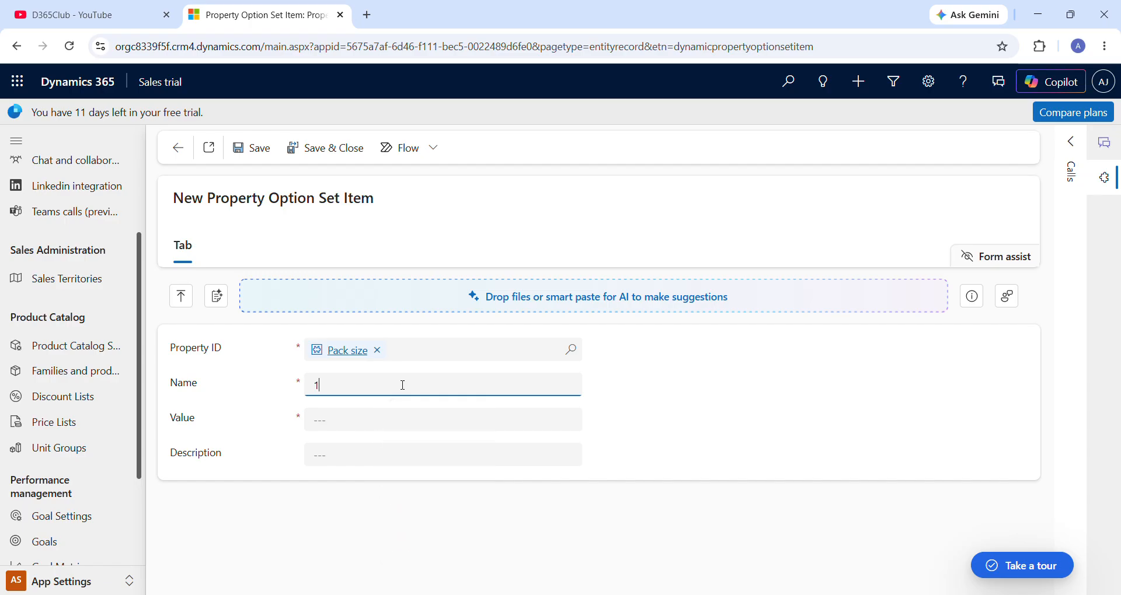
{"action": "key", "text": "Tab"}
{"action": "type", "text": "1000"}
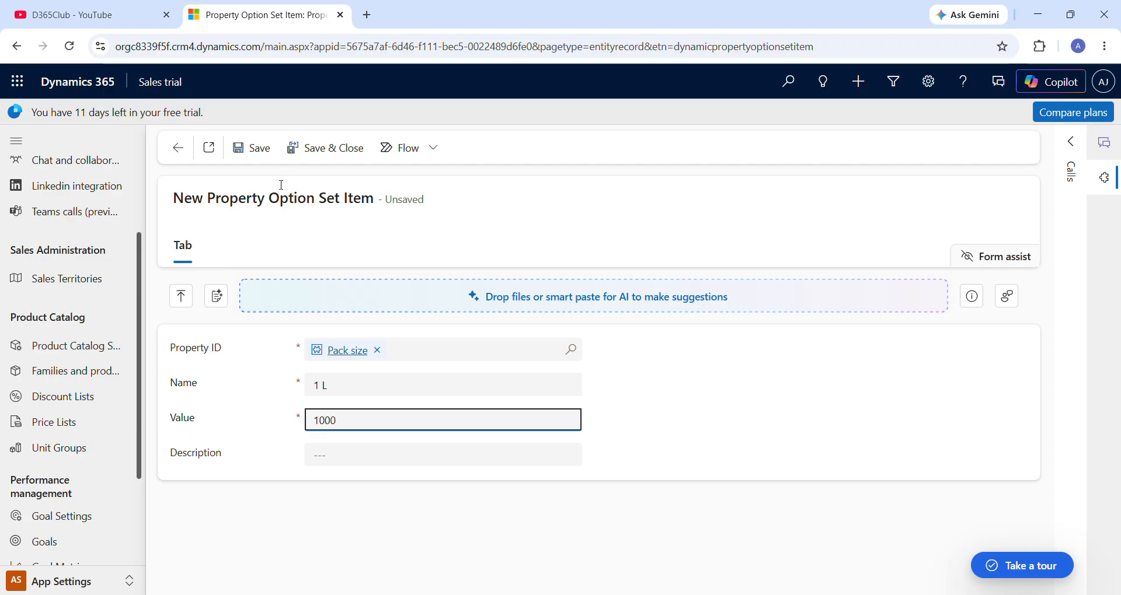
{"action": "left_click", "coordinate": [336, 148]}
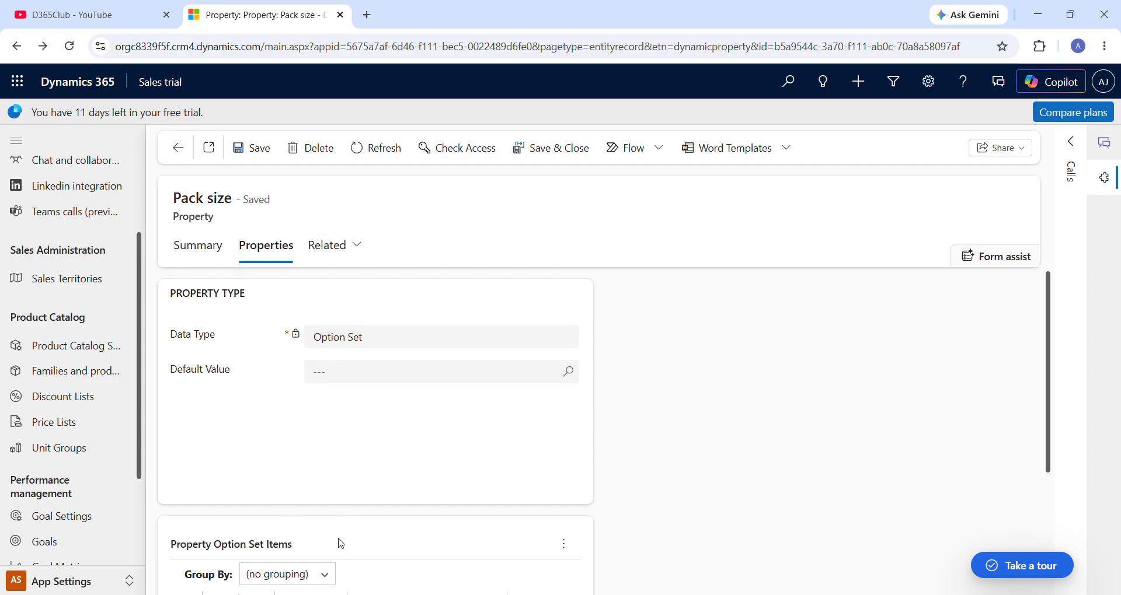
- Return to the FreshPure Juices family and start a new property named Sugar Type
{"action": "scroll", "coordinate": [1050, 407], "scroll_direction": "down", "scroll_amount": 2}
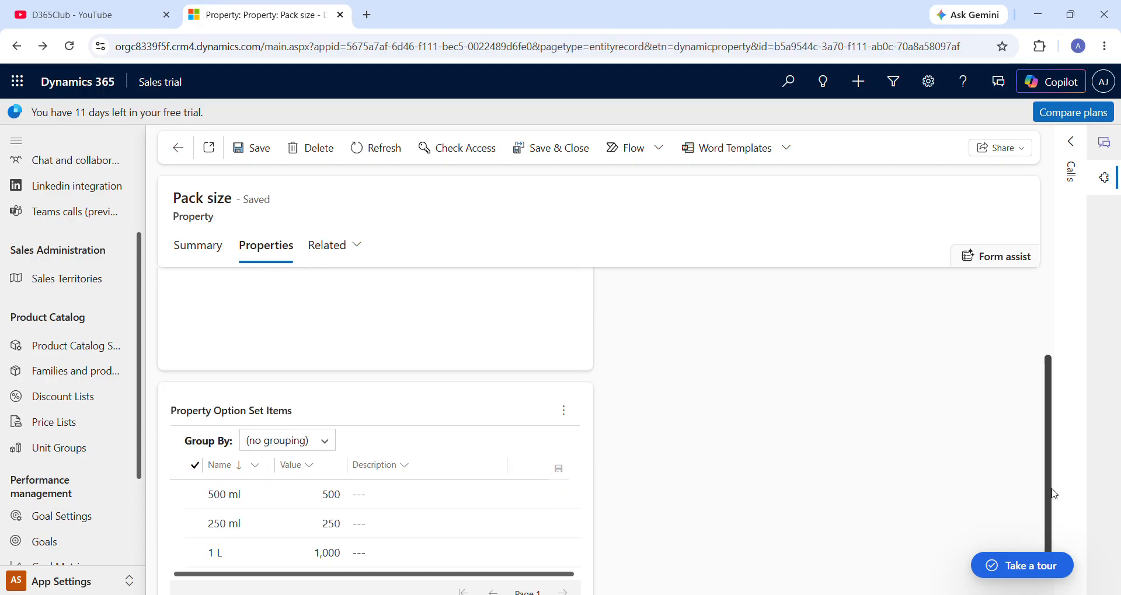
{"action": "left_click", "coordinate": [178, 148]}
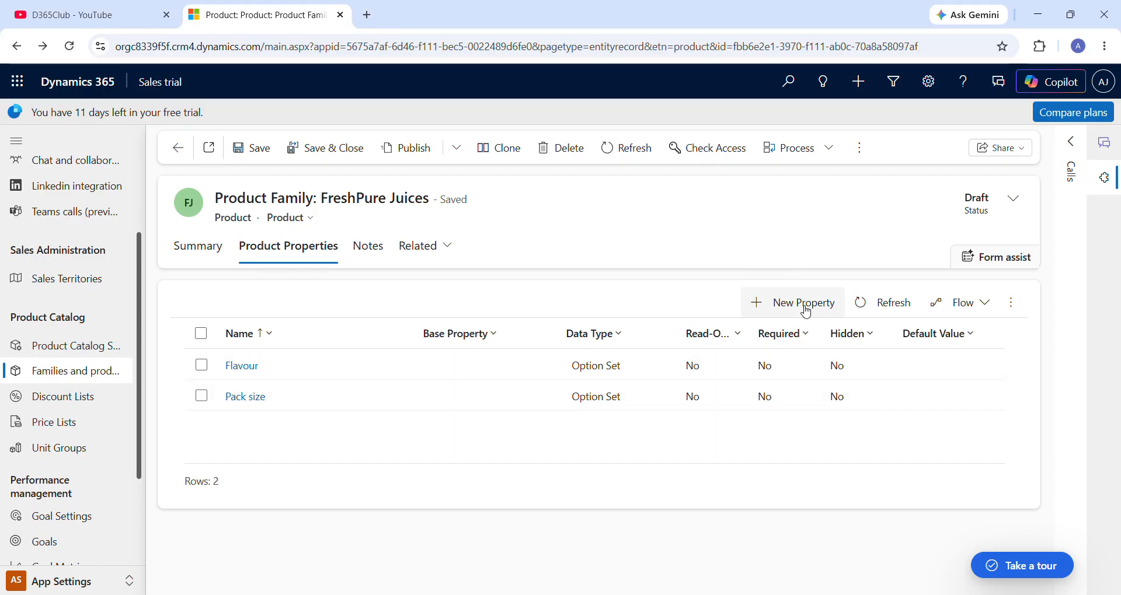
{"action": "left_click", "coordinate": [807, 304]}
{"action": "left_click", "coordinate": [343, 351]}
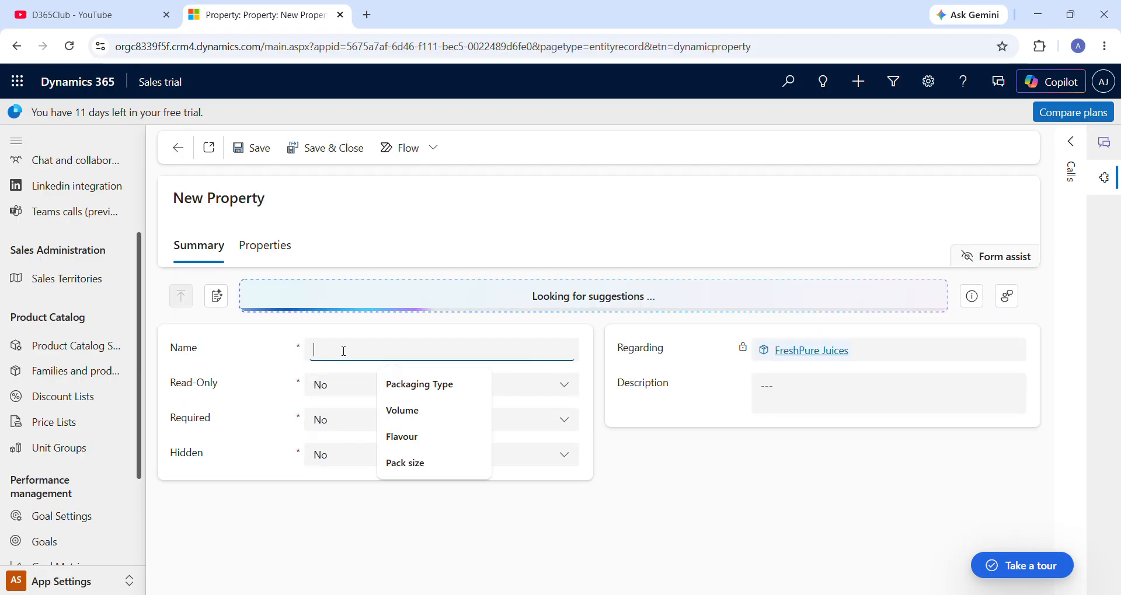
{"action": "type", "text": "Sug"}
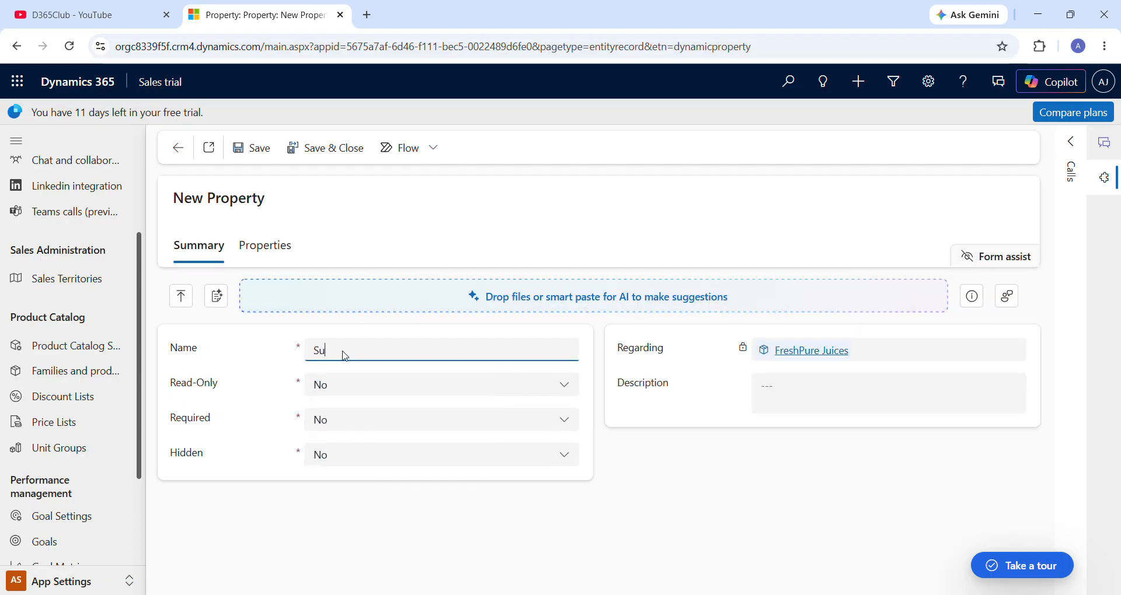
{"action": "type", "text": "ar Type"}
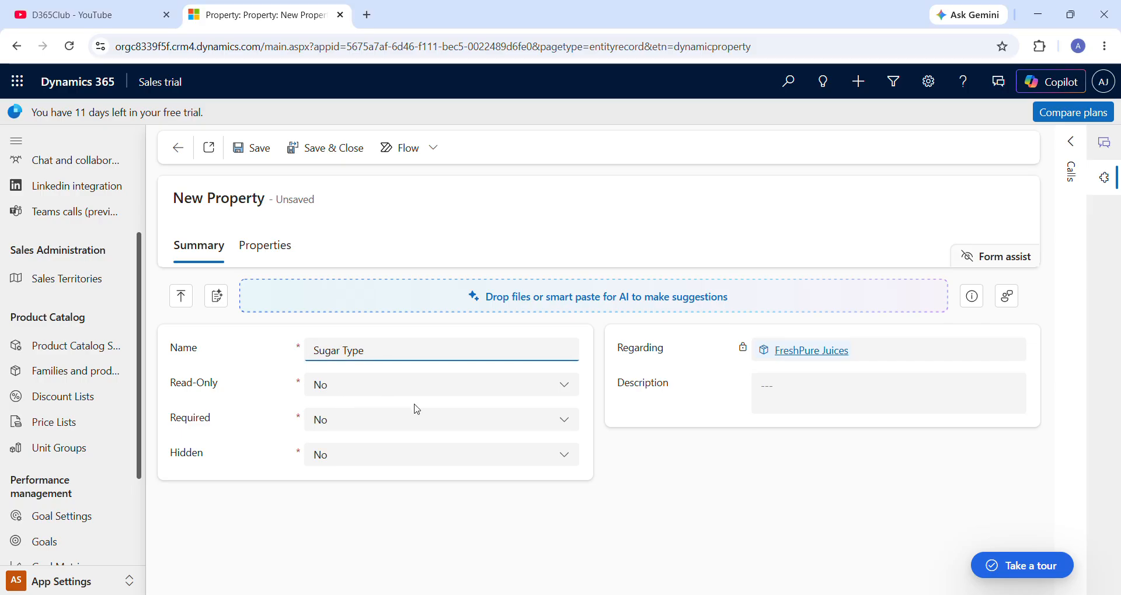
- Set the Sugar Type property's data type to Option Set and save the property
{"action": "left_click", "coordinate": [277, 246]}
{"action": "left_click", "coordinate": [346, 388]}
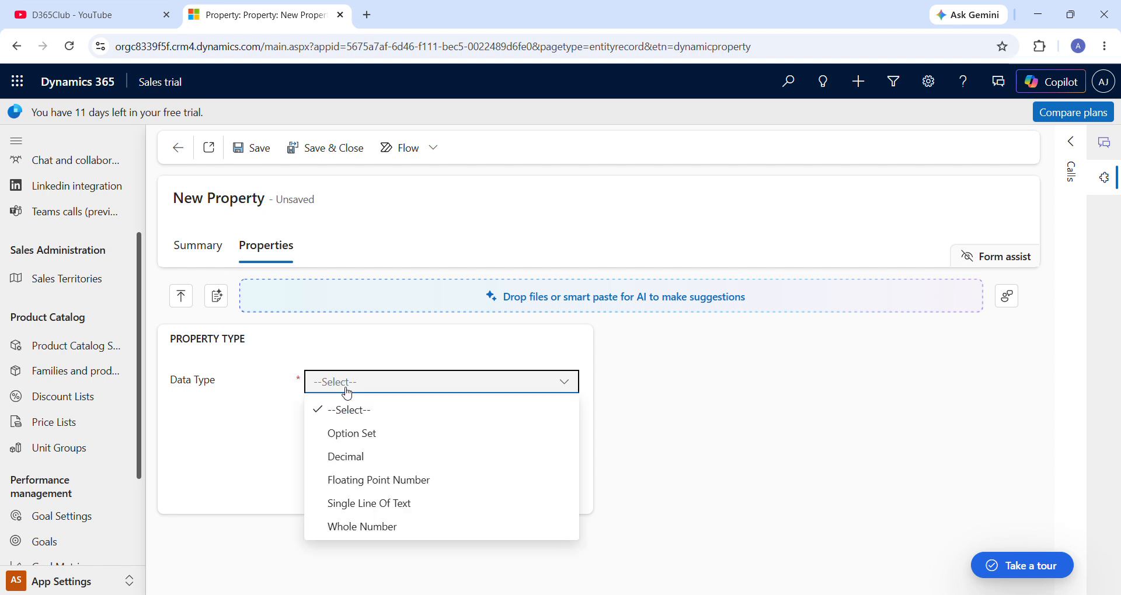
{"action": "left_click", "coordinate": [352, 435]}
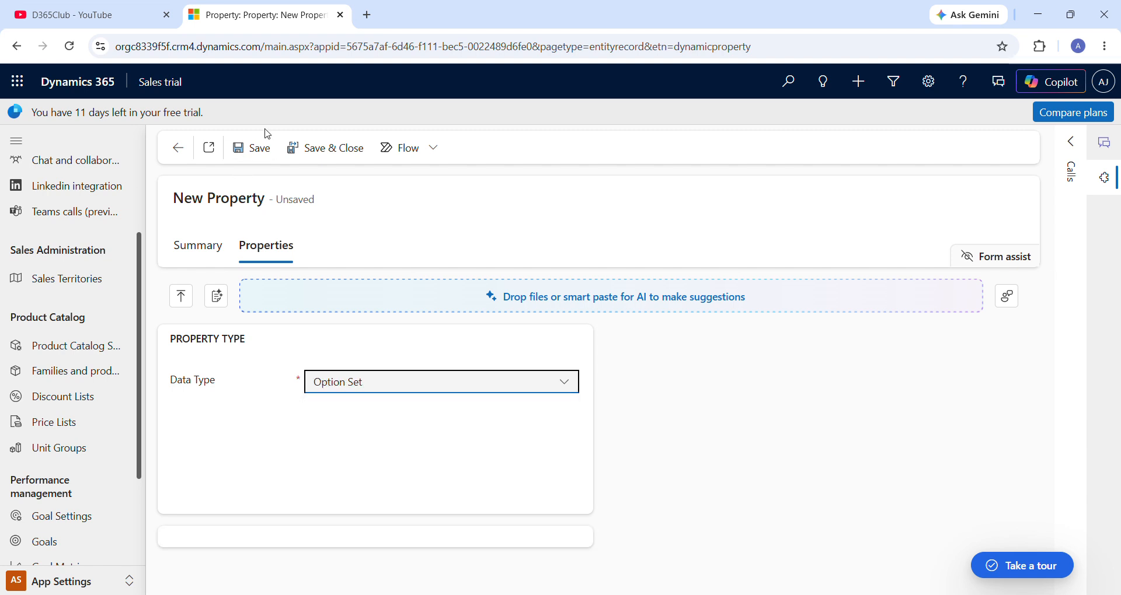
{"action": "left_click", "coordinate": [261, 148]}
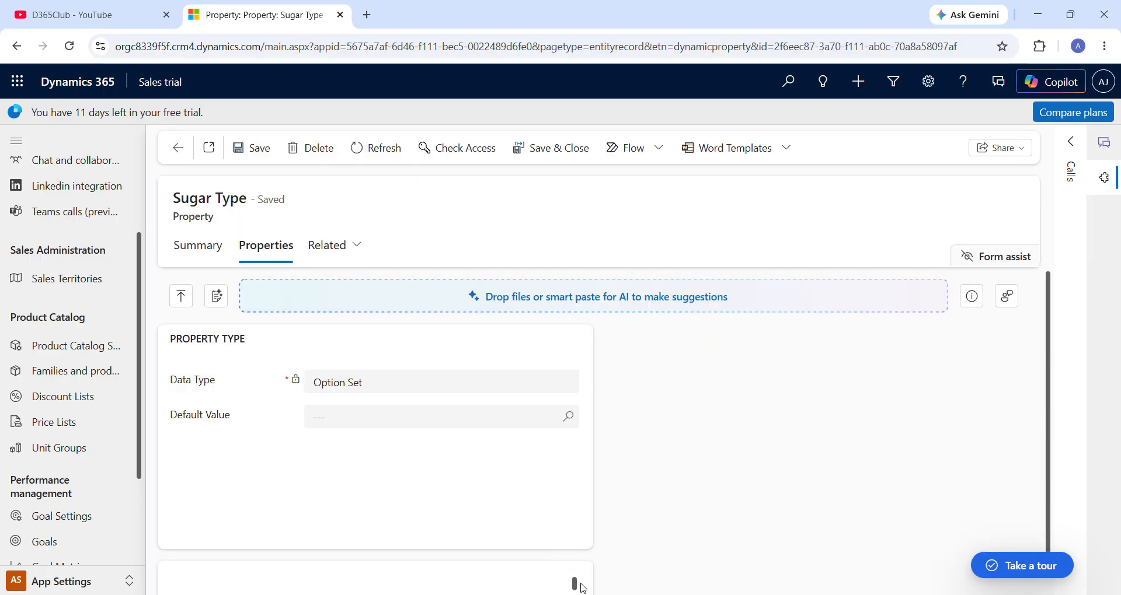
- Add an option set item named Regular with value 1 to the Sugar Type property, and save and close it
{"action": "left_click", "coordinate": [568, 587]}
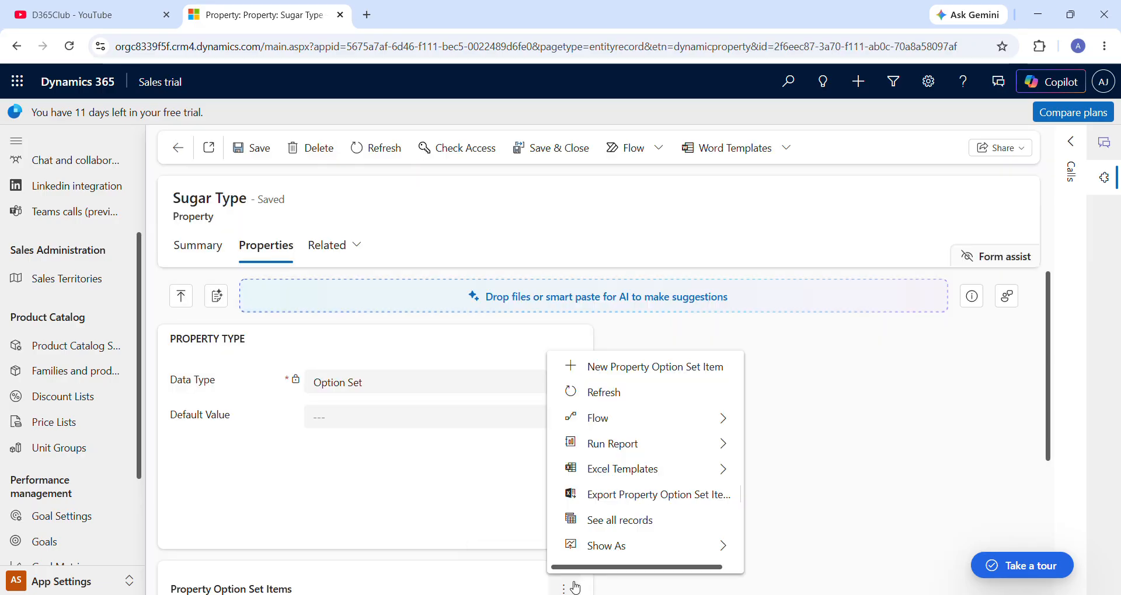
{"action": "left_click", "coordinate": [613, 373]}
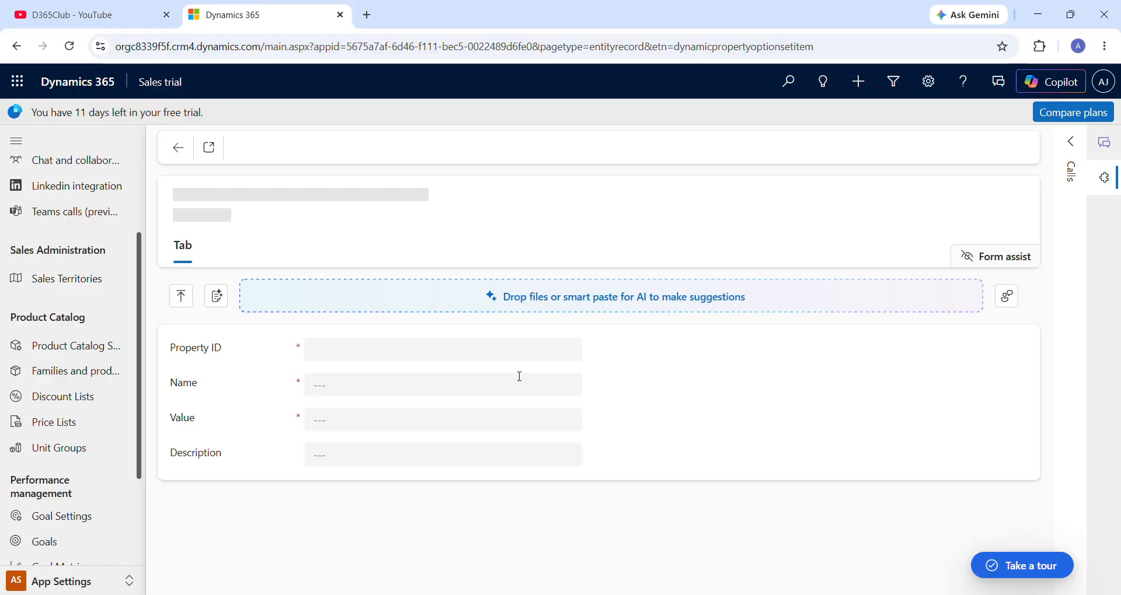
{"action": "left_click", "coordinate": [397, 383]}
{"action": "type", "text": "Reg"}
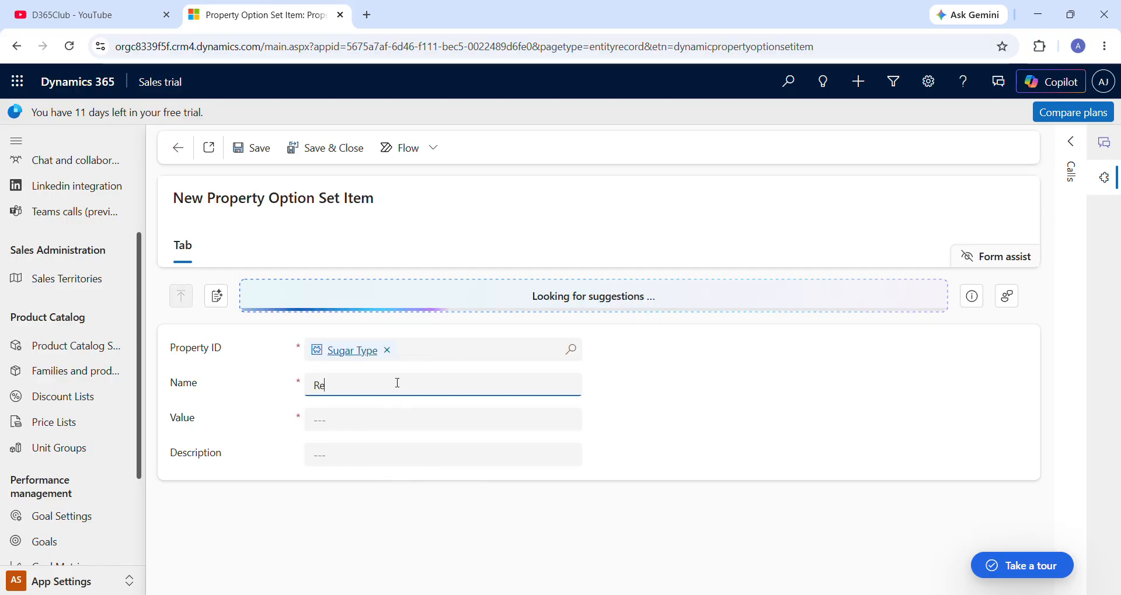
{"action": "key", "text": "BackSpace"}
{"action": "key", "text": "Tab"}
{"action": "type", "text": "1"}
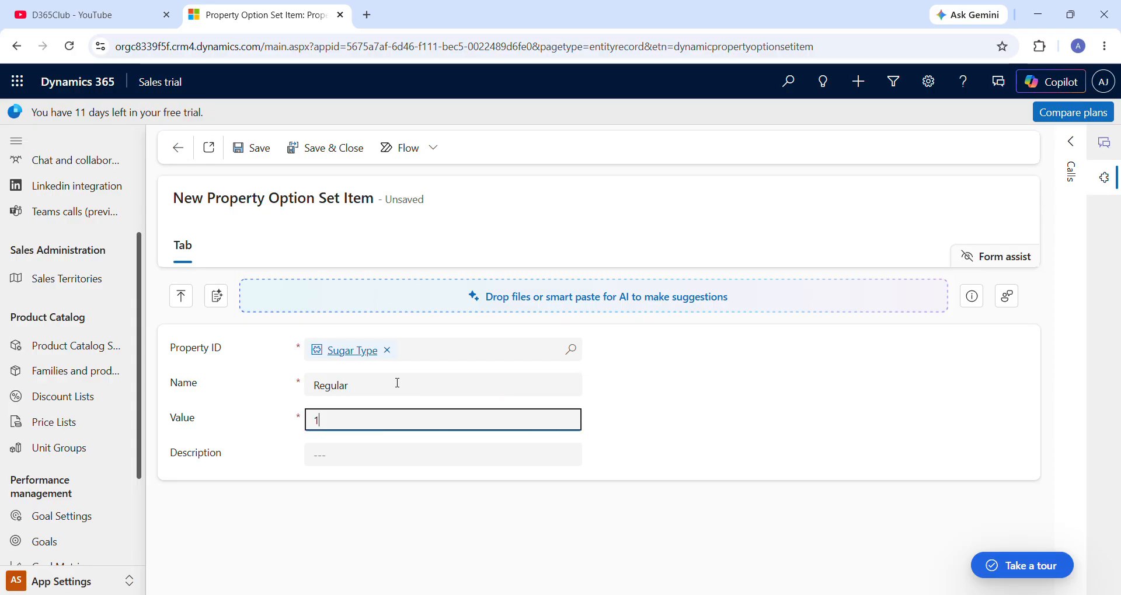
{"action": "left_click", "coordinate": [316, 151]}
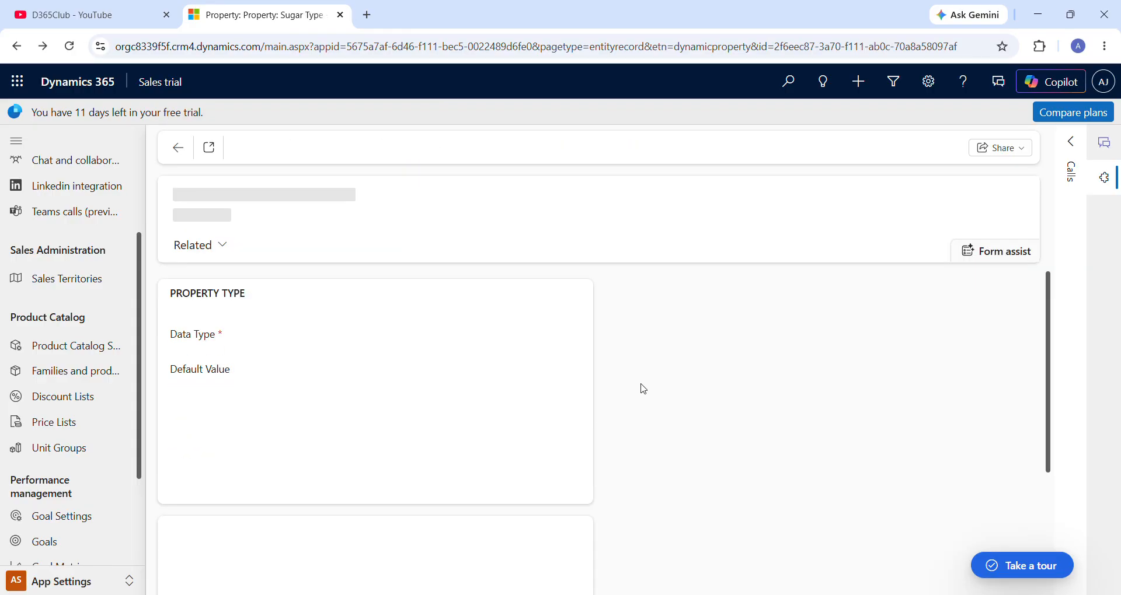
- Add an option set item named No Sugar with value 2 to the Sugar Type property, and save and close it
{"action": "left_click", "coordinate": [571, 547]}
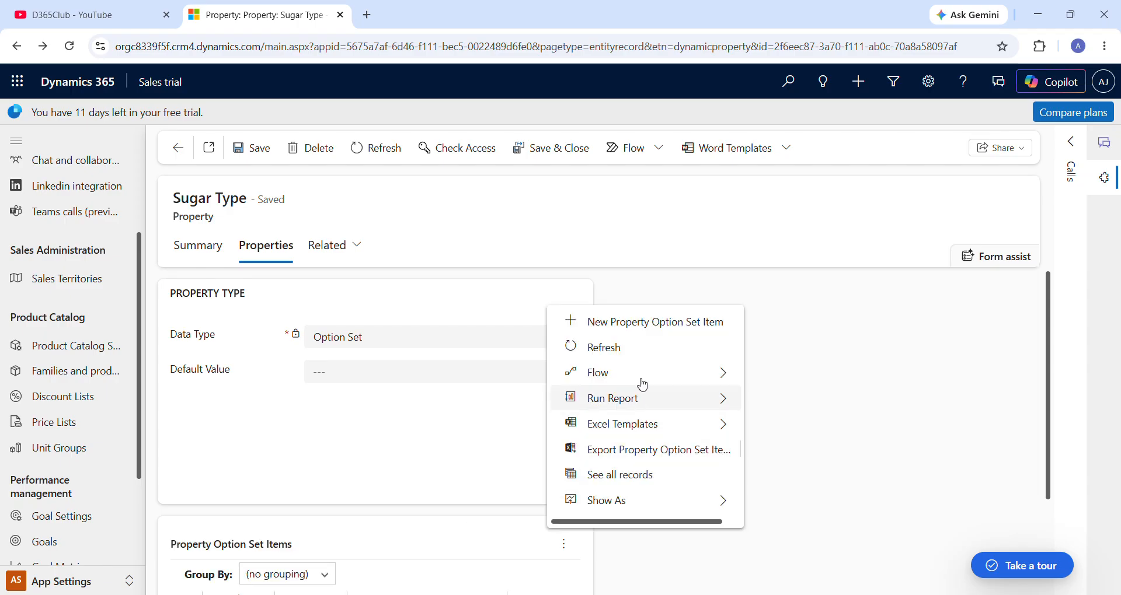
{"action": "left_click", "coordinate": [611, 326]}
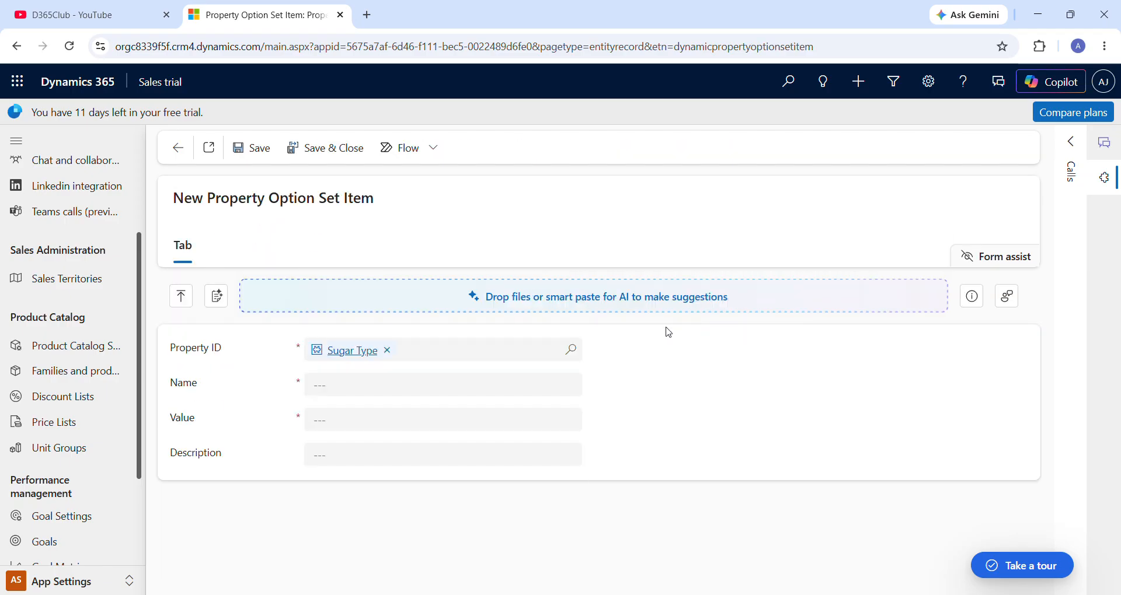
{"action": "left_click", "coordinate": [474, 387]}
{"action": "type", "text": "No Sugar"}
{"action": "key", "text": "Tab"}
{"action": "type", "text": "2"}
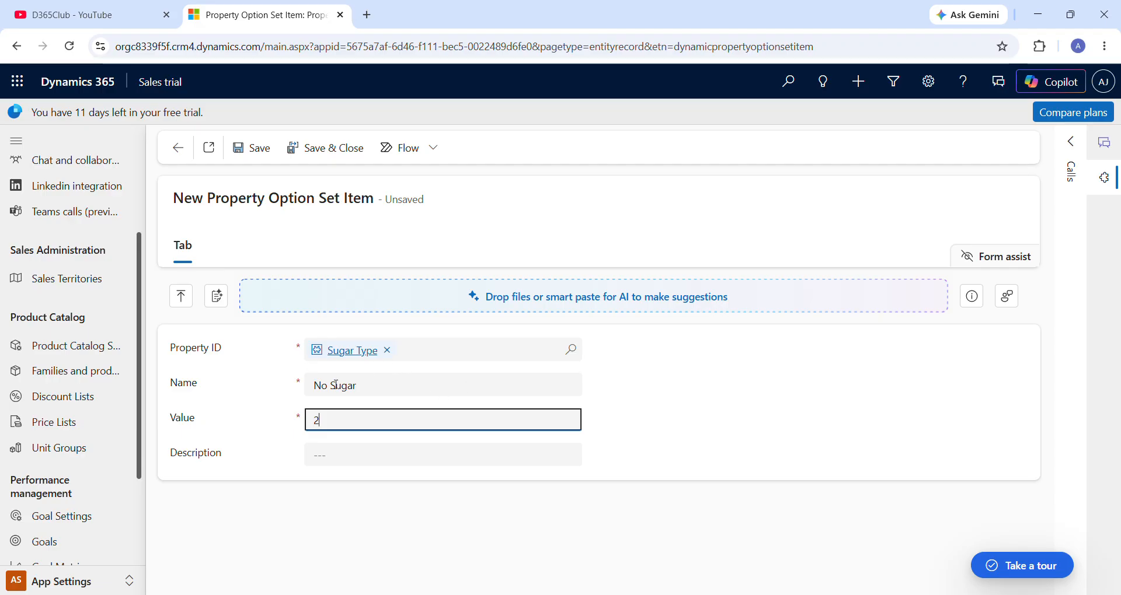
{"action": "left_click", "coordinate": [311, 149]}
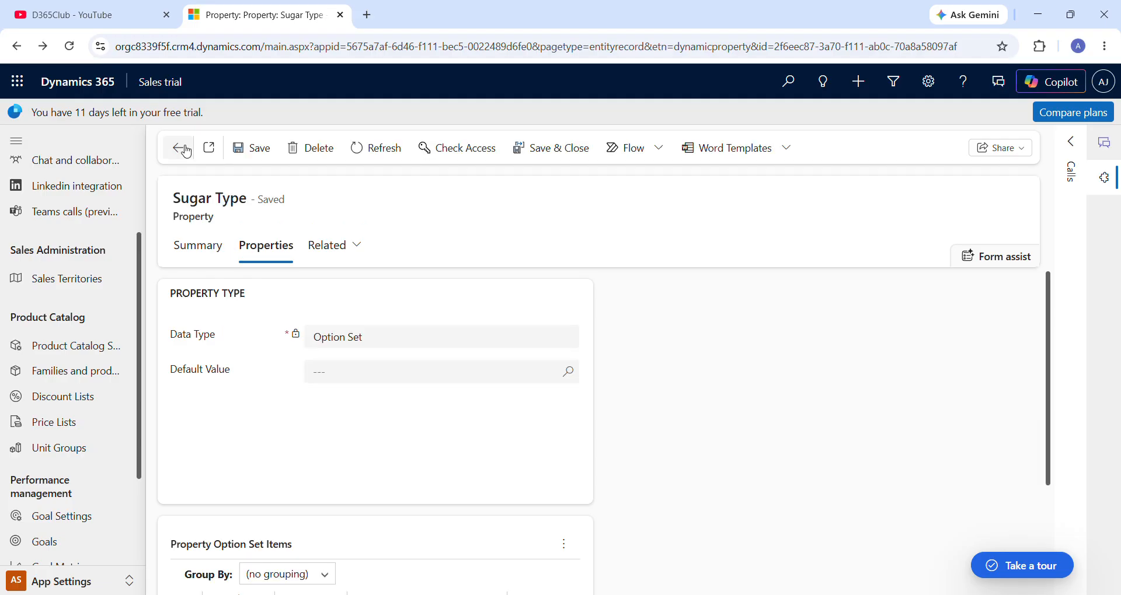
- Return to the FreshPure Juices family and start a new property named Packaging Type
{"action": "left_click", "coordinate": [182, 150]}
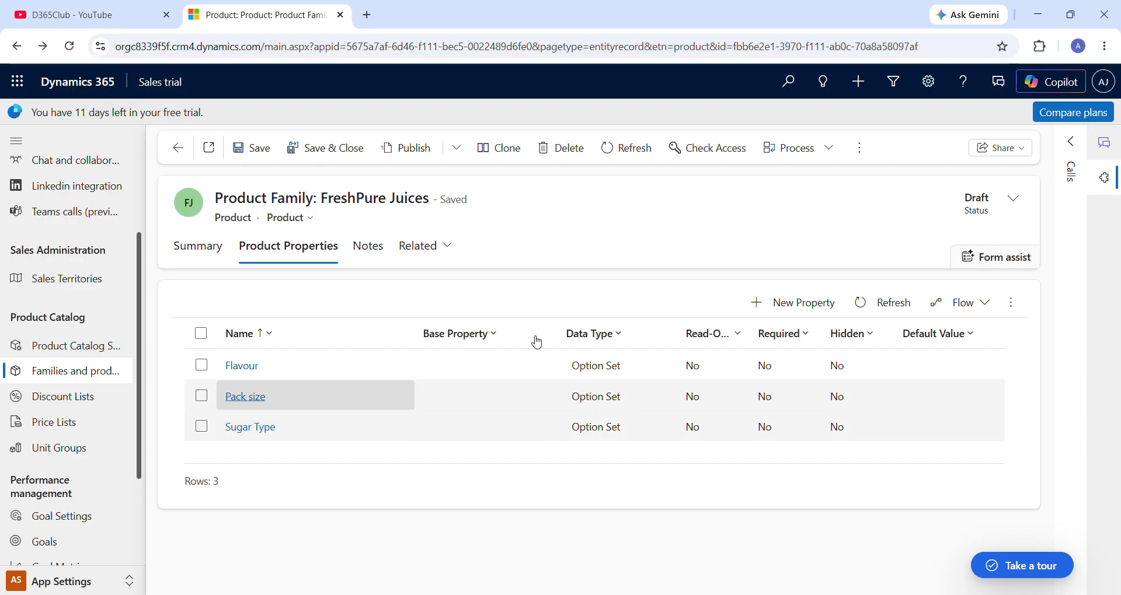
{"action": "left_click", "coordinate": [801, 237]}
{"action": "left_click", "coordinate": [480, 348]}
{"action": "type", "text": "Packagi"}
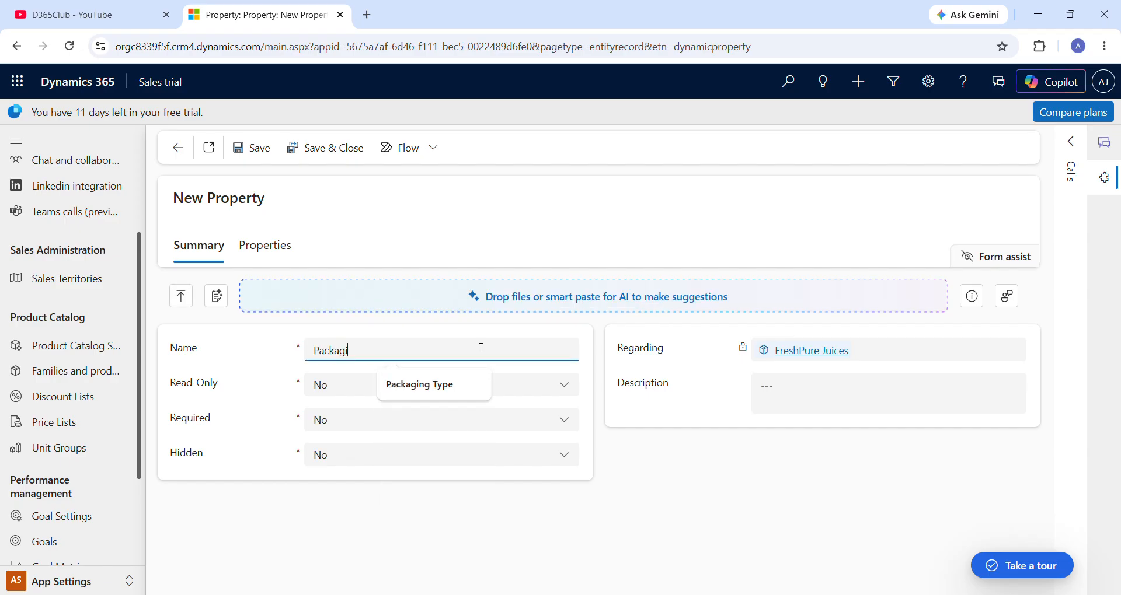
{"action": "type", "text": "ng Type"}
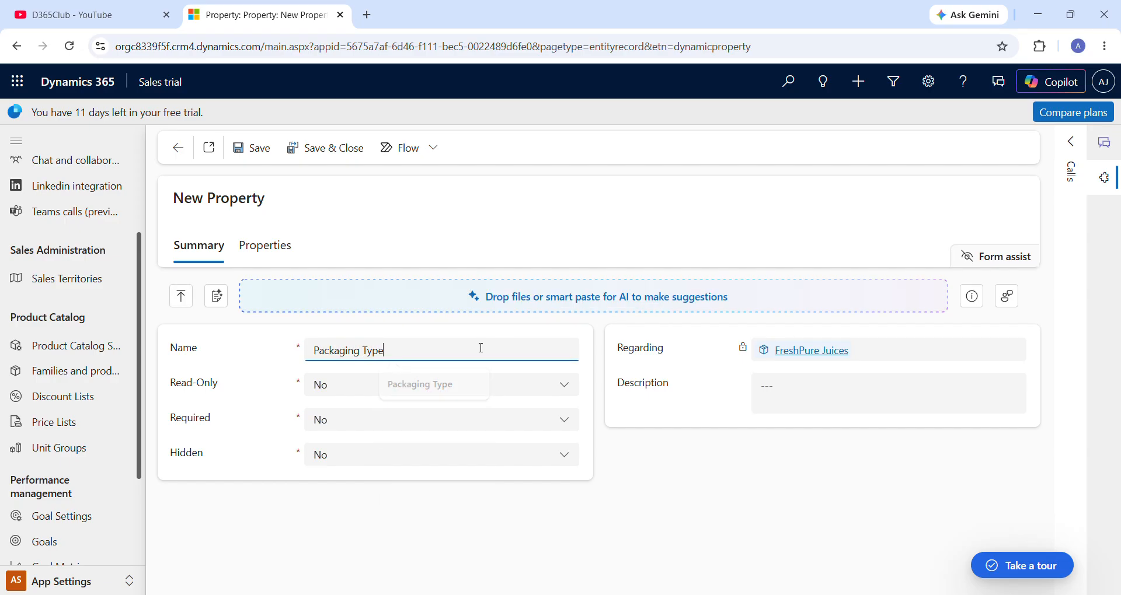
- Set the Packaging Type property's data type to Option Set and save the property
{"action": "left_click", "coordinate": [269, 255]}
{"action": "key", "text": "alt+Tab"}
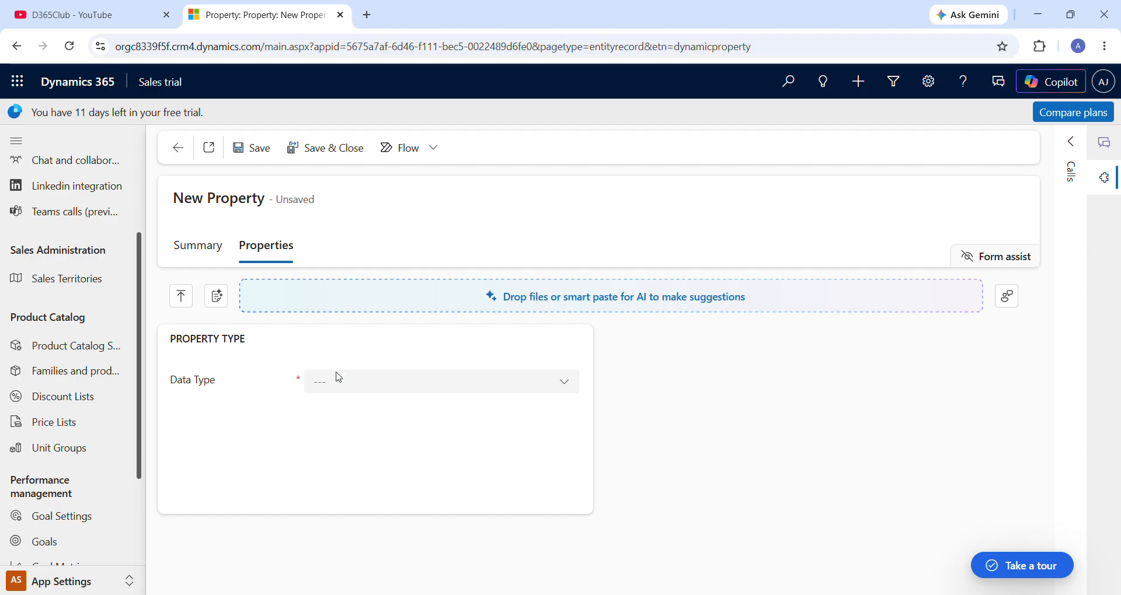
{"action": "left_click", "coordinate": [336, 382]}
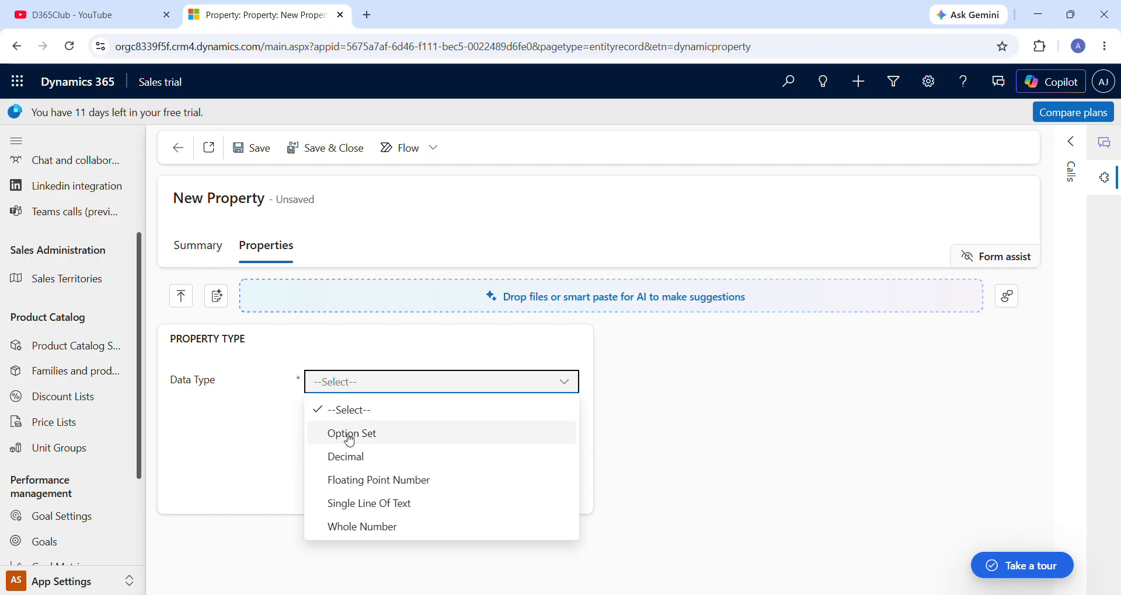
{"action": "left_click", "coordinate": [345, 433]}
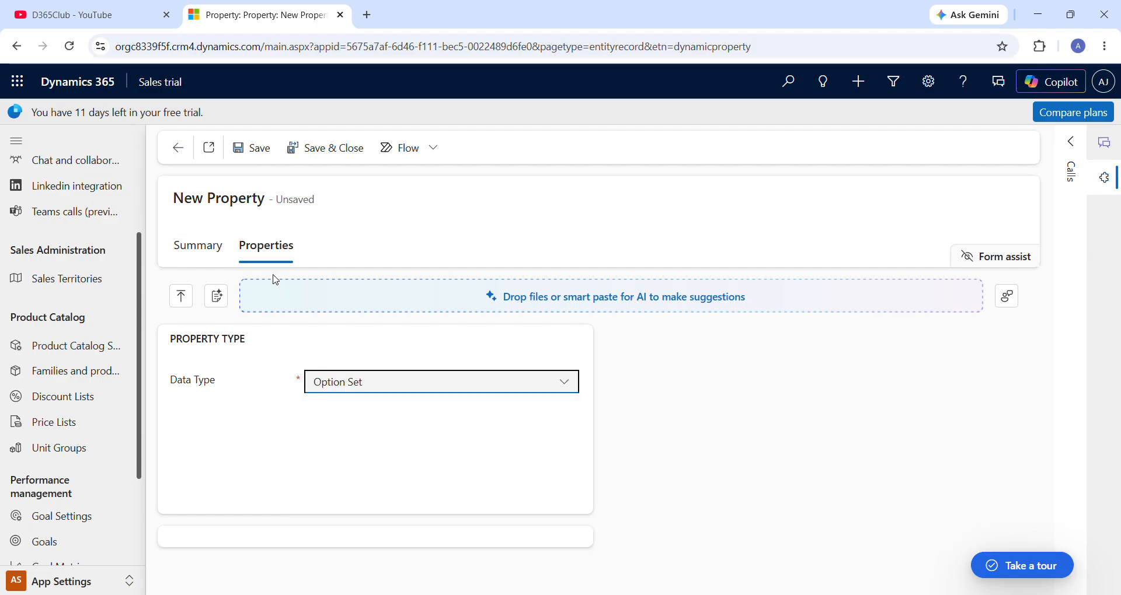
{"action": "left_click", "coordinate": [256, 149]}
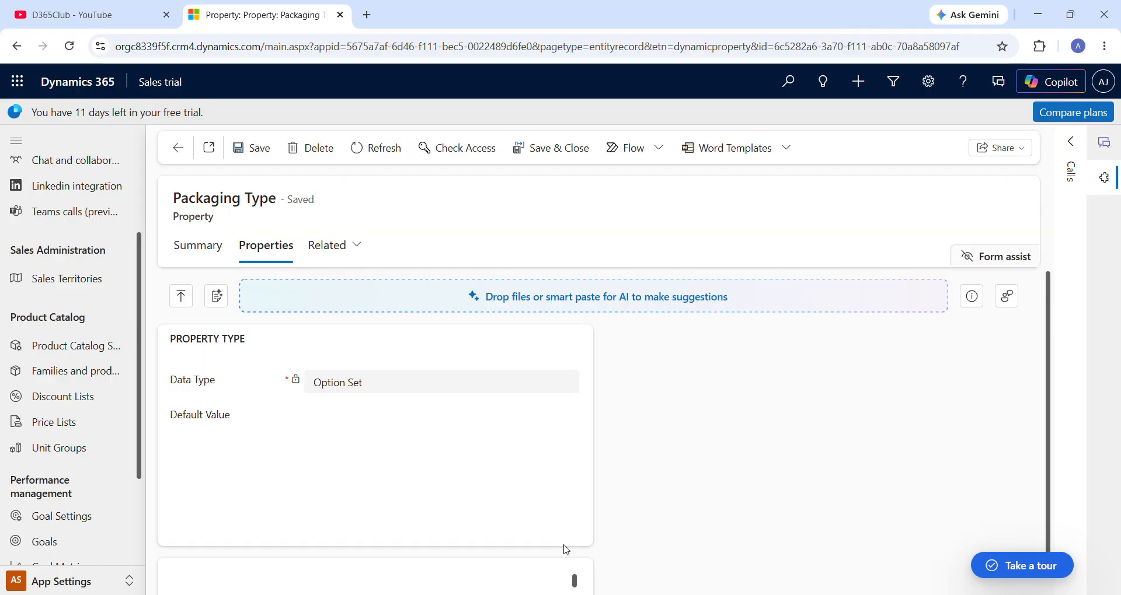
- Add an option set item named Tetra Pack with value 1 to the Packaging Type property, and save and close it
{"action": "left_click", "coordinate": [564, 589]}
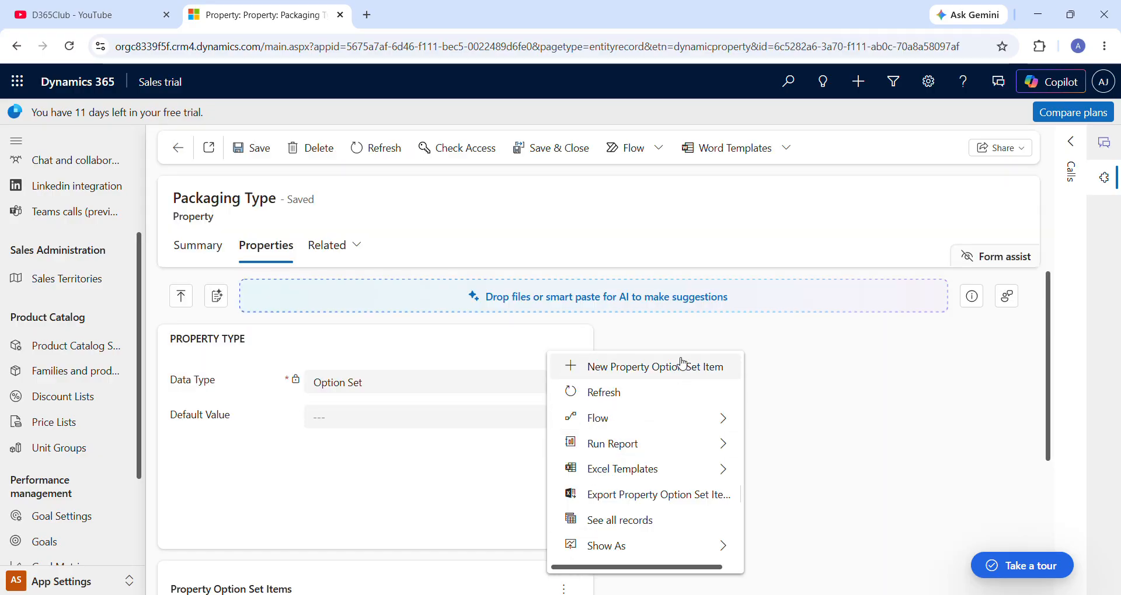
{"action": "left_click", "coordinate": [596, 366]}
{"action": "left_click", "coordinate": [415, 383]}
{"action": "type", "text": "Tetra Pack"}
{"action": "key", "text": "Tab"}
{"action": "type", "text": "1"}
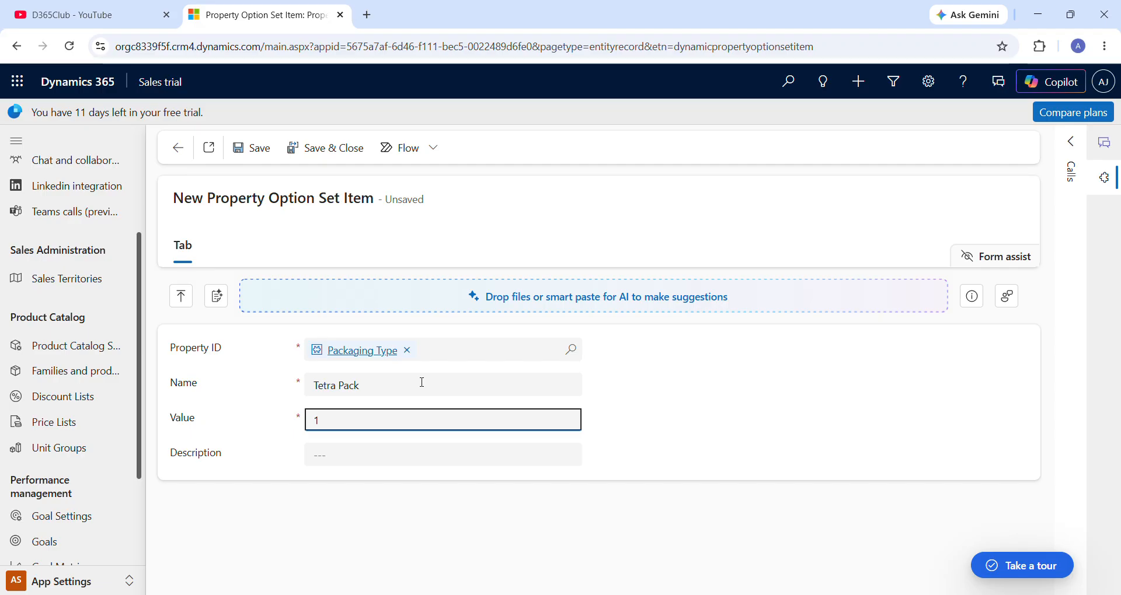
{"action": "left_click", "coordinate": [320, 151]}
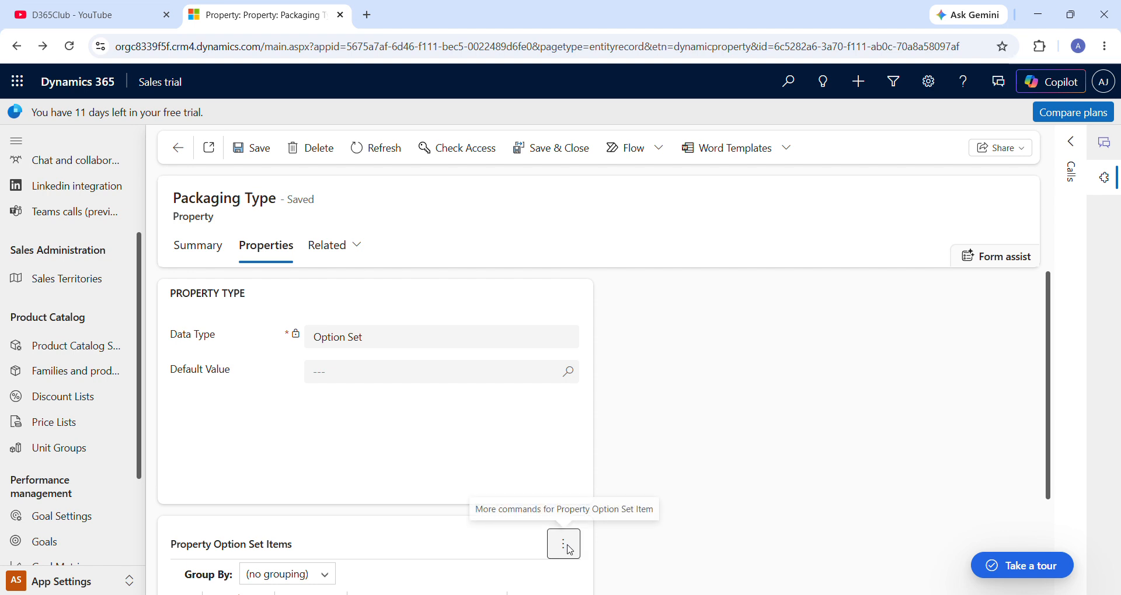
- Add an option set item named Bottle with value 2 to the Packaging Type property, and save and close it
{"action": "left_click", "coordinate": [564, 544]}
{"action": "left_click", "coordinate": [671, 321]}
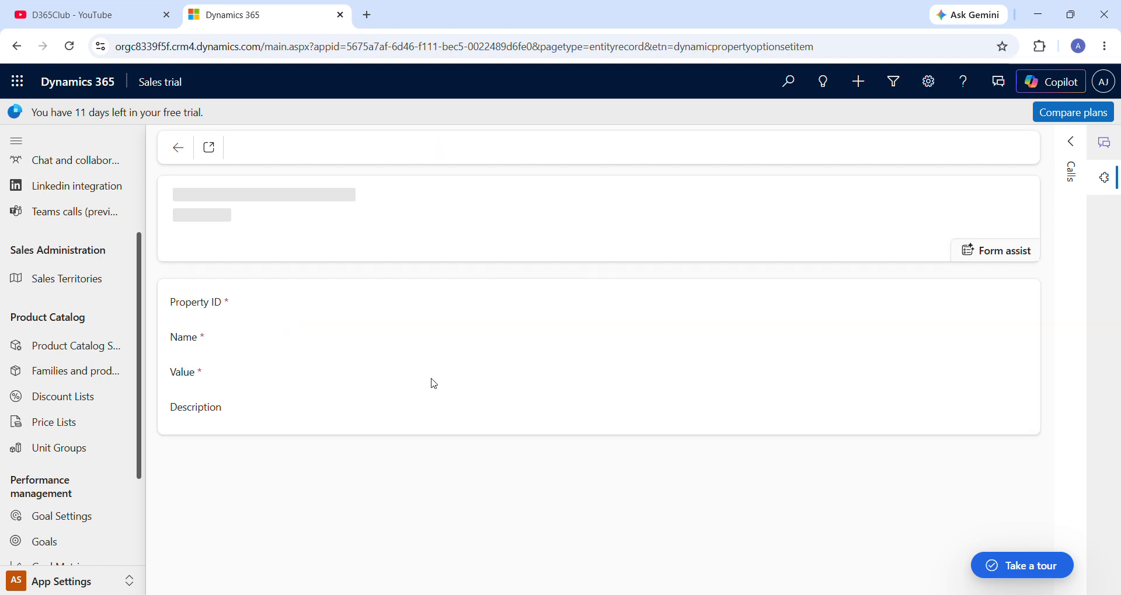
{"action": "left_click", "coordinate": [480, 386]}
{"action": "type", "text": "B"}
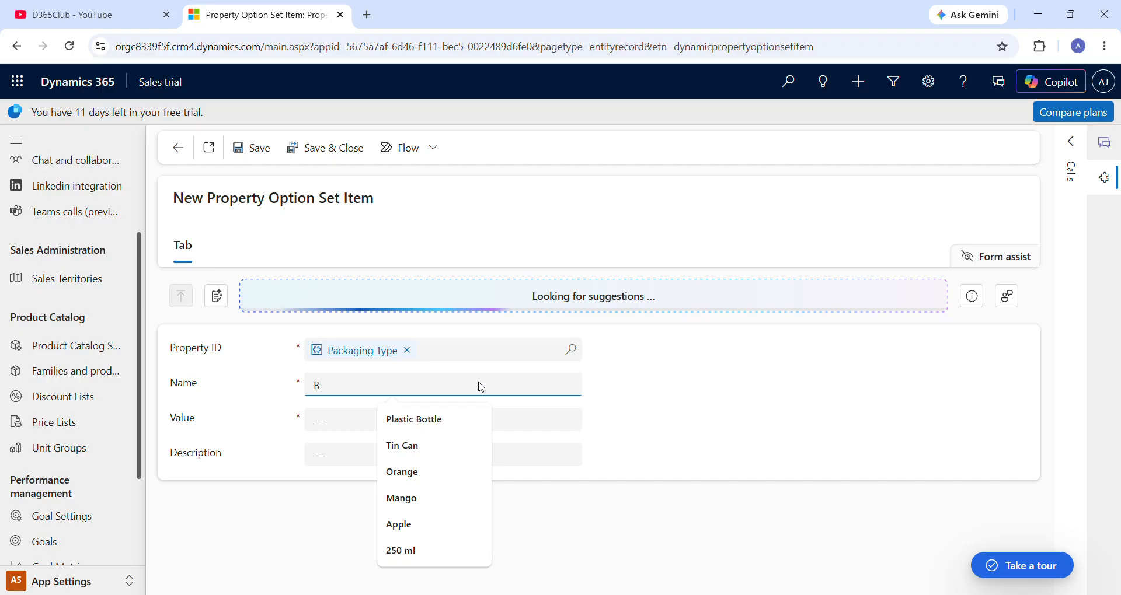
{"action": "type", "text": "ottle"}
{"action": "key", "text": "Tab"}
{"action": "type", "text": "2"}
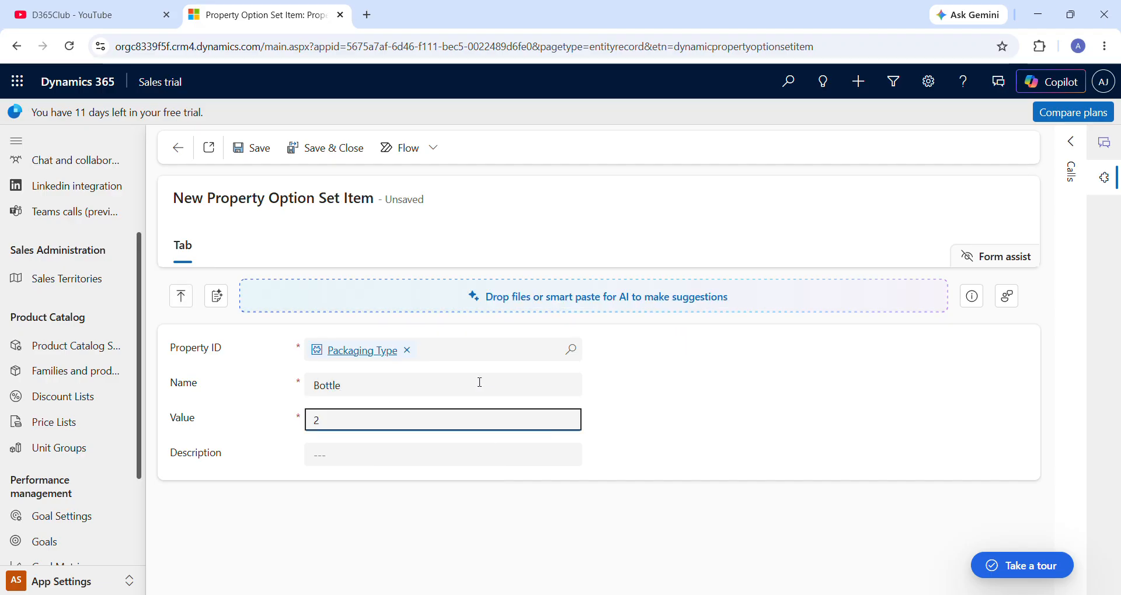
{"action": "left_click", "coordinate": [324, 149]}
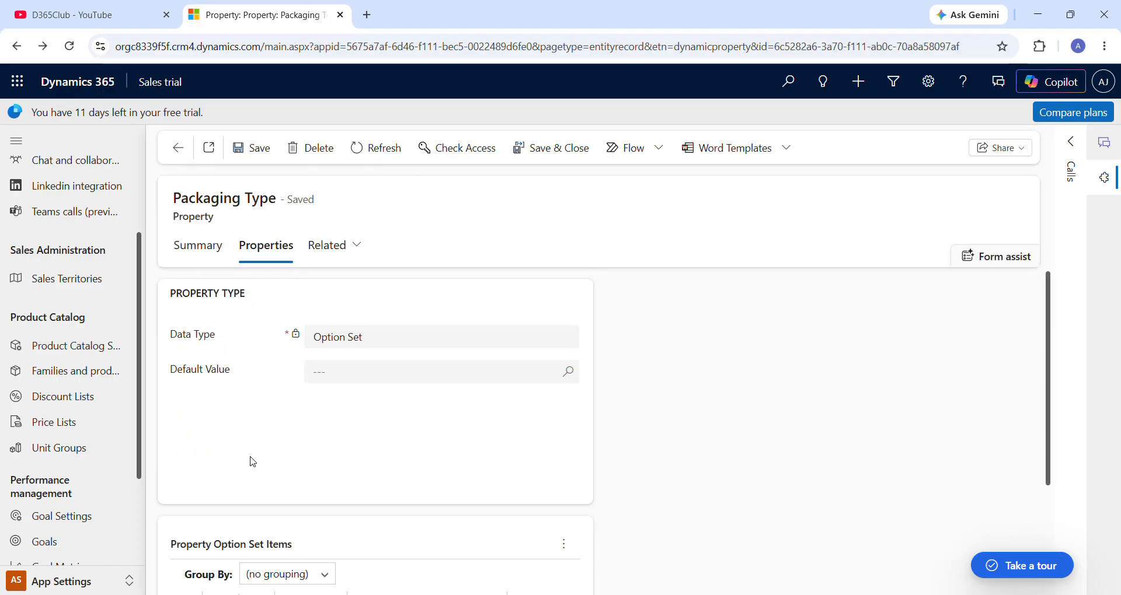
- Return to the FreshPure Juices family and start a new property named Pulp Content
{"action": "left_click", "coordinate": [178, 149]}
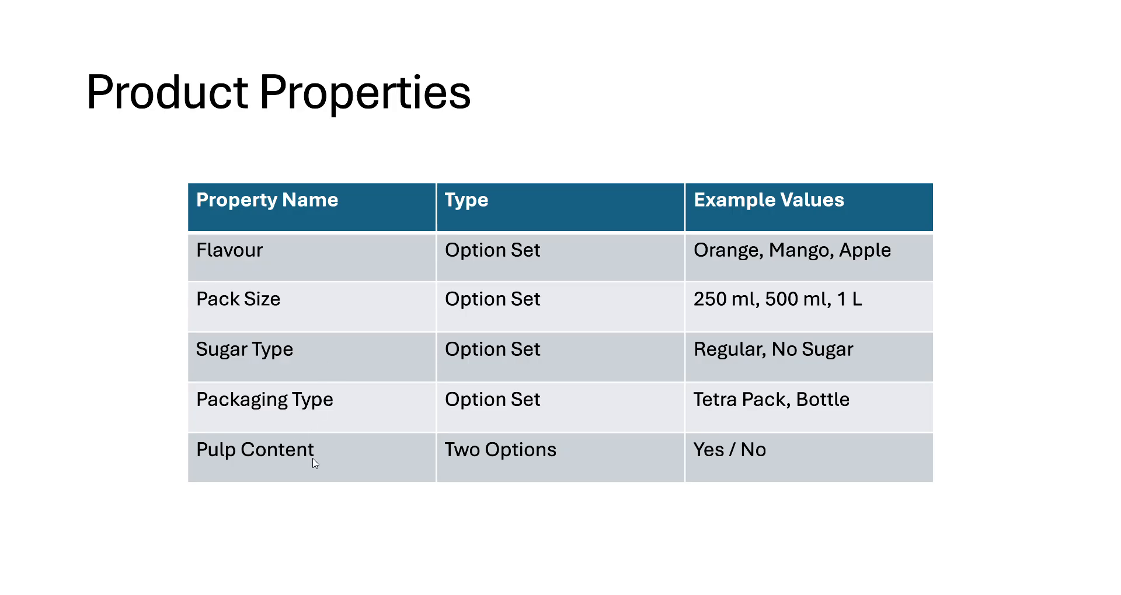
{"action": "key", "text": "alt+Tab"}
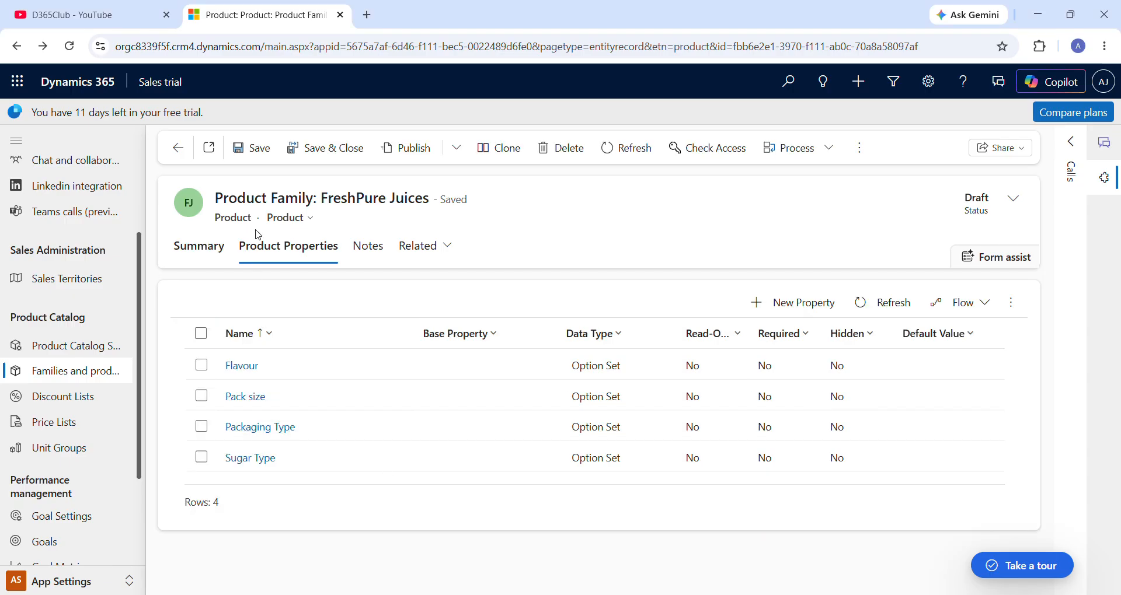
{"action": "left_click", "coordinate": [801, 302]}
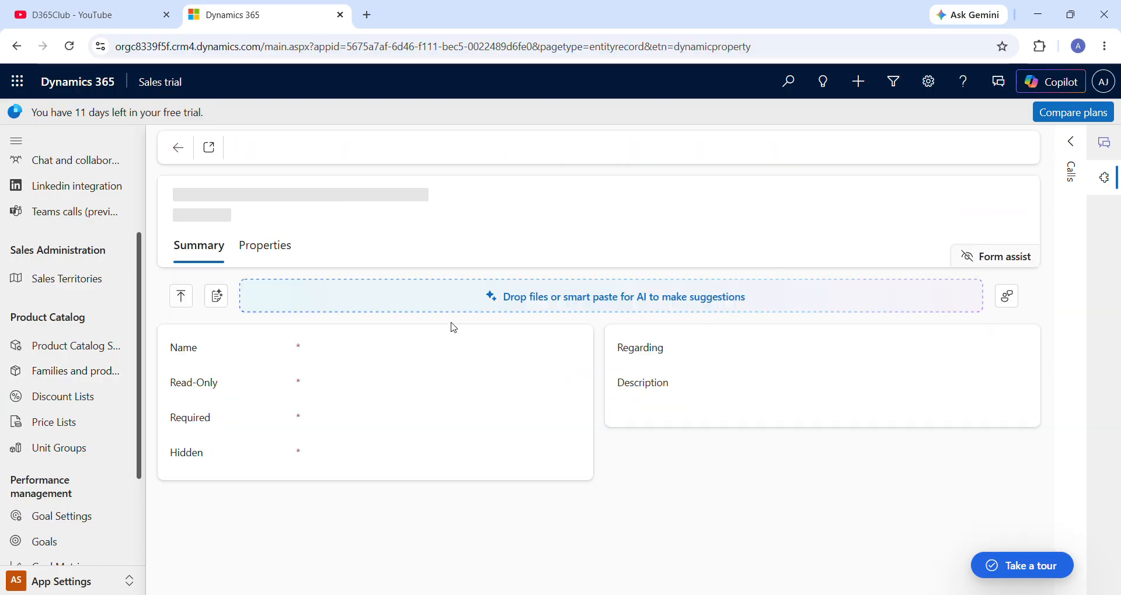
{"action": "left_click", "coordinate": [396, 344]}
{"action": "type", "text": "Pulp Content"}
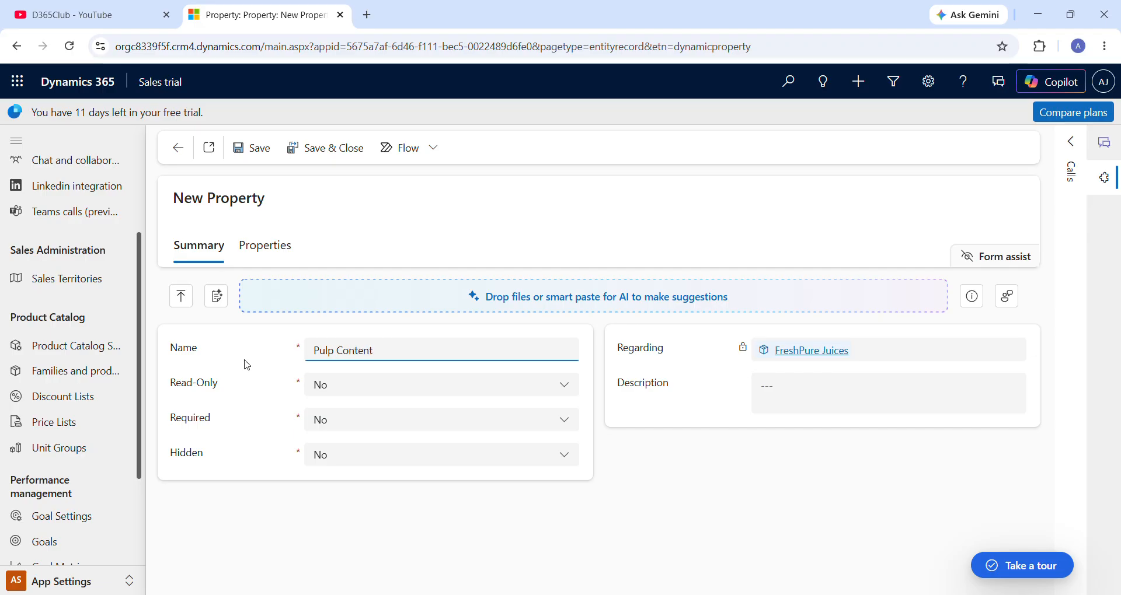
- Set the Pulp Content property's data type to Option Set and save the property
{"action": "left_click", "coordinate": [265, 246]}
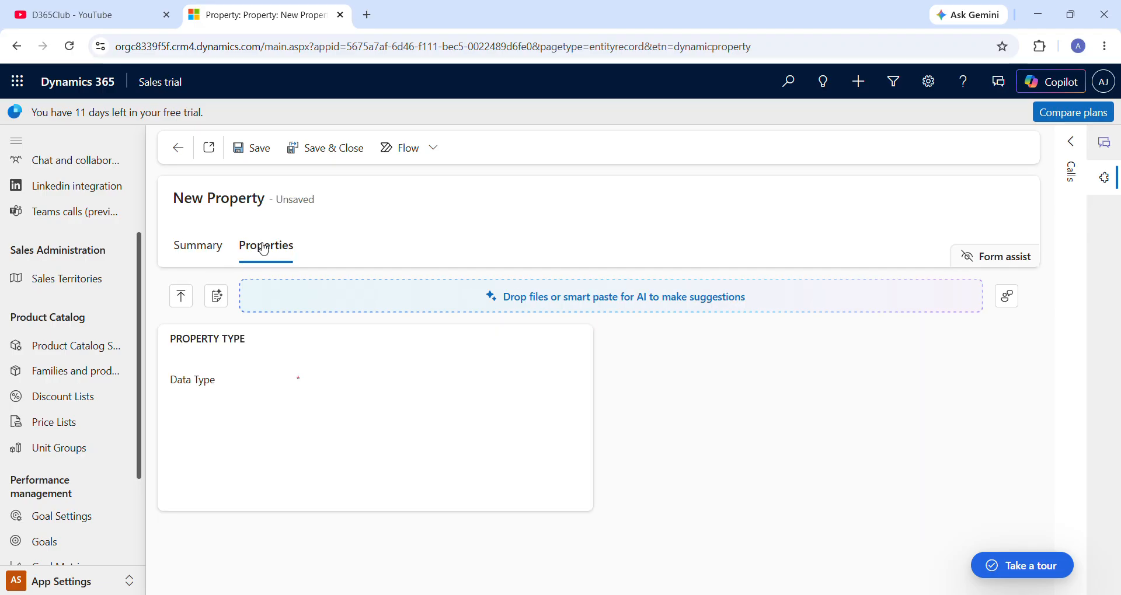
{"action": "left_click", "coordinate": [450, 386]}
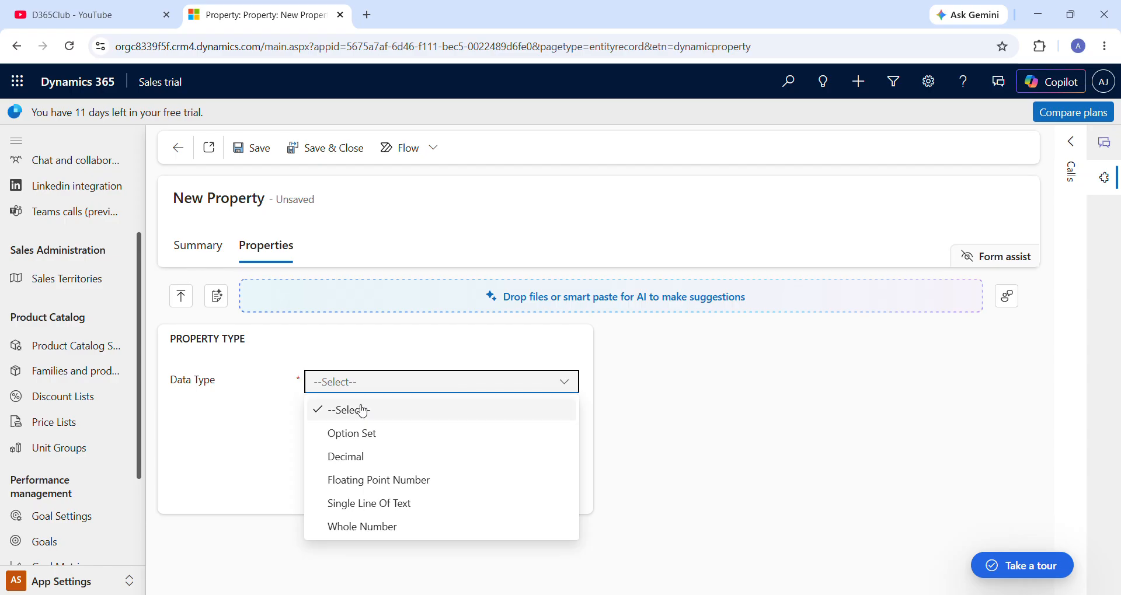
{"action": "left_click", "coordinate": [384, 442]}
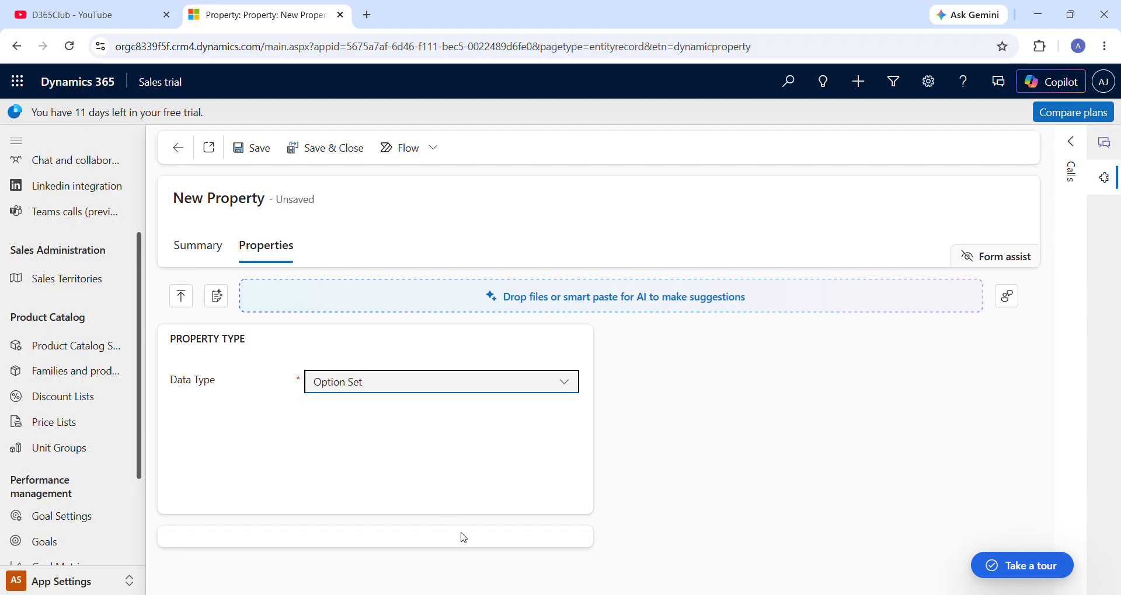
{"action": "left_click", "coordinate": [256, 149]}
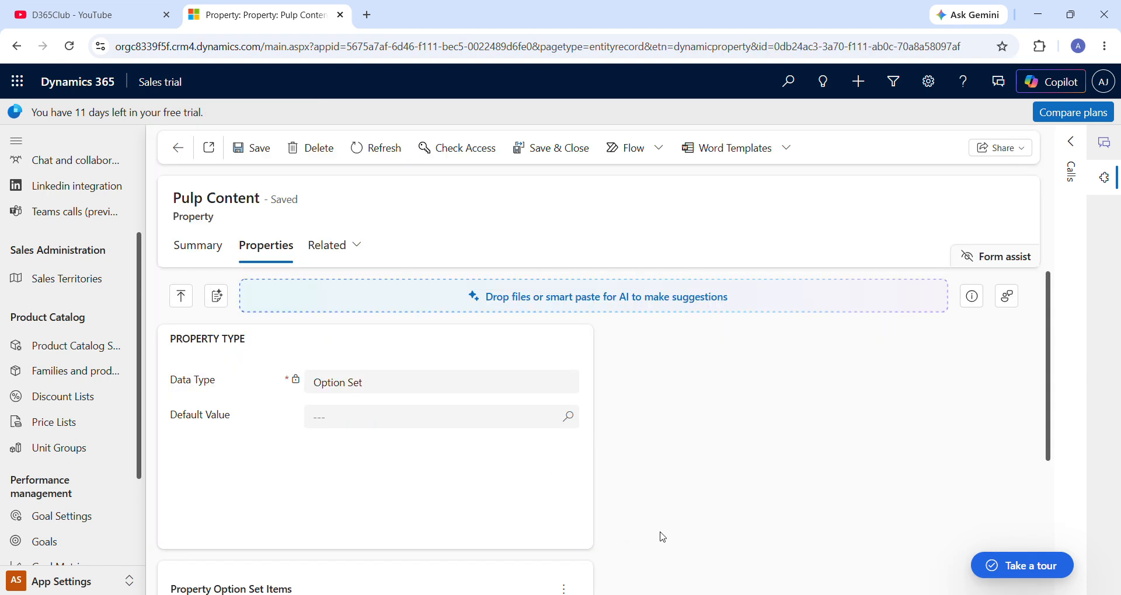
- Add an option set item named Yes with value 1 to the Pulp Content property, and save and close it
{"action": "left_click", "coordinate": [564, 588]}
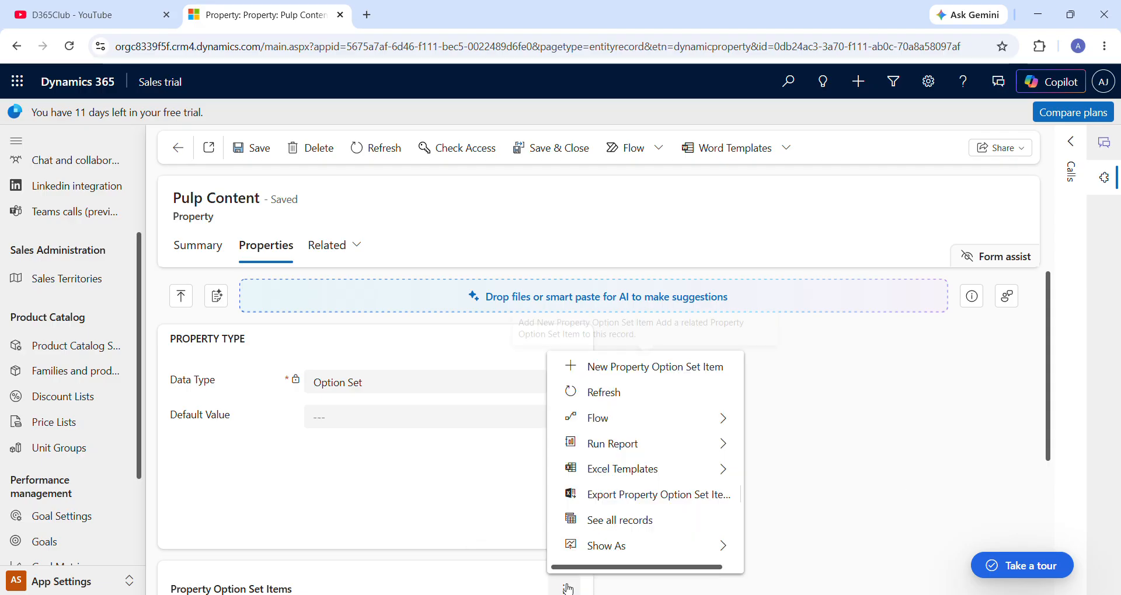
{"action": "left_click", "coordinate": [704, 381]}
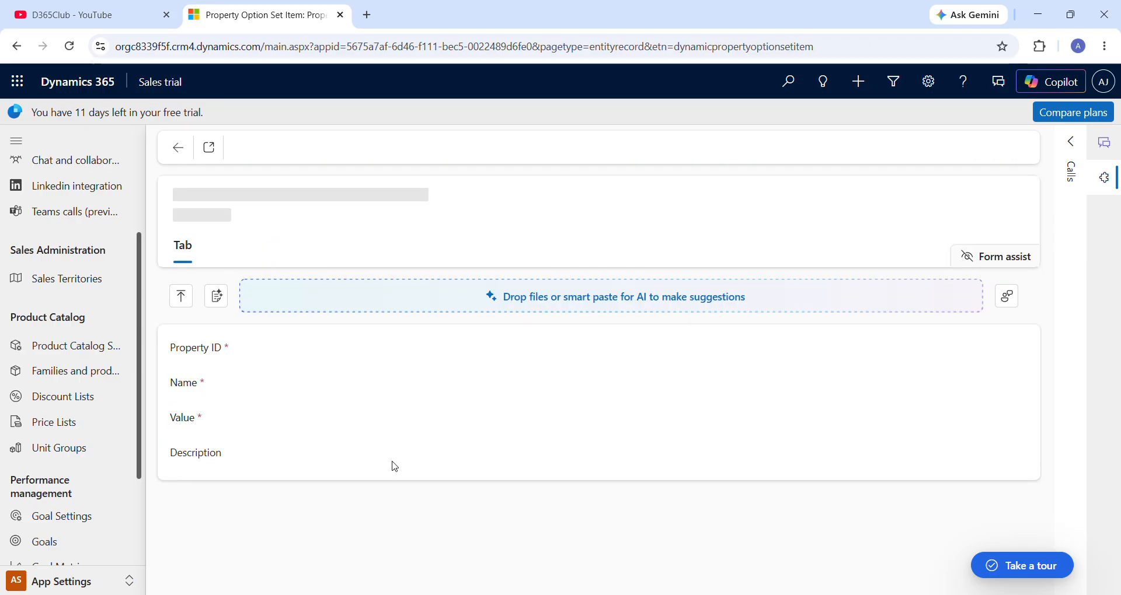
{"action": "left_click", "coordinate": [416, 385]}
{"action": "type", "text": "Y"}
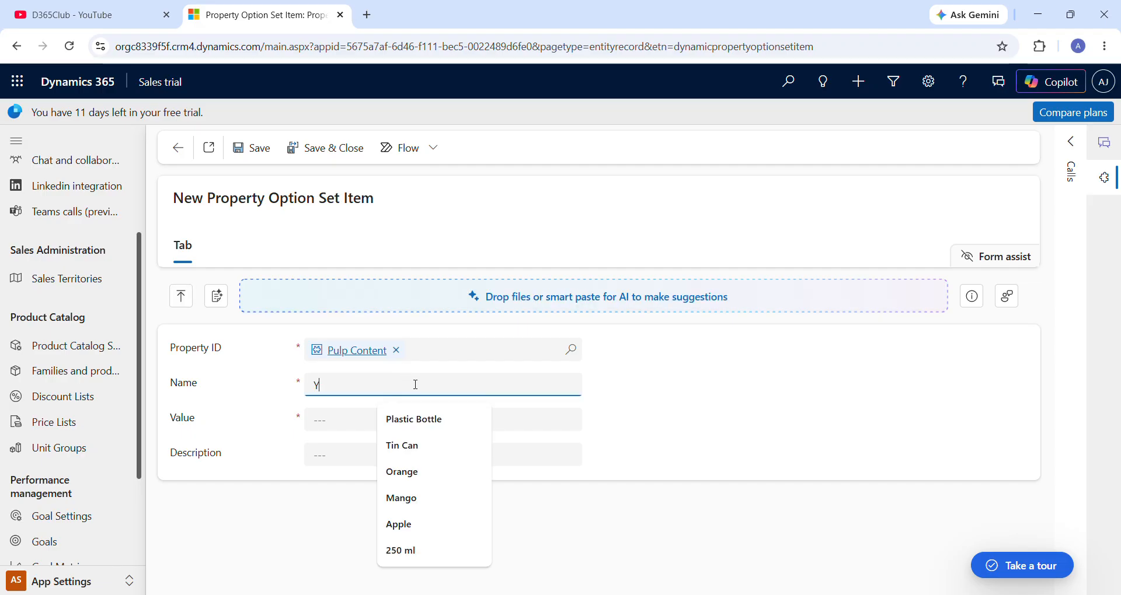
{"action": "type", "text": "es"}
{"action": "key", "text": "Tab"}
{"action": "type", "text": "1"}
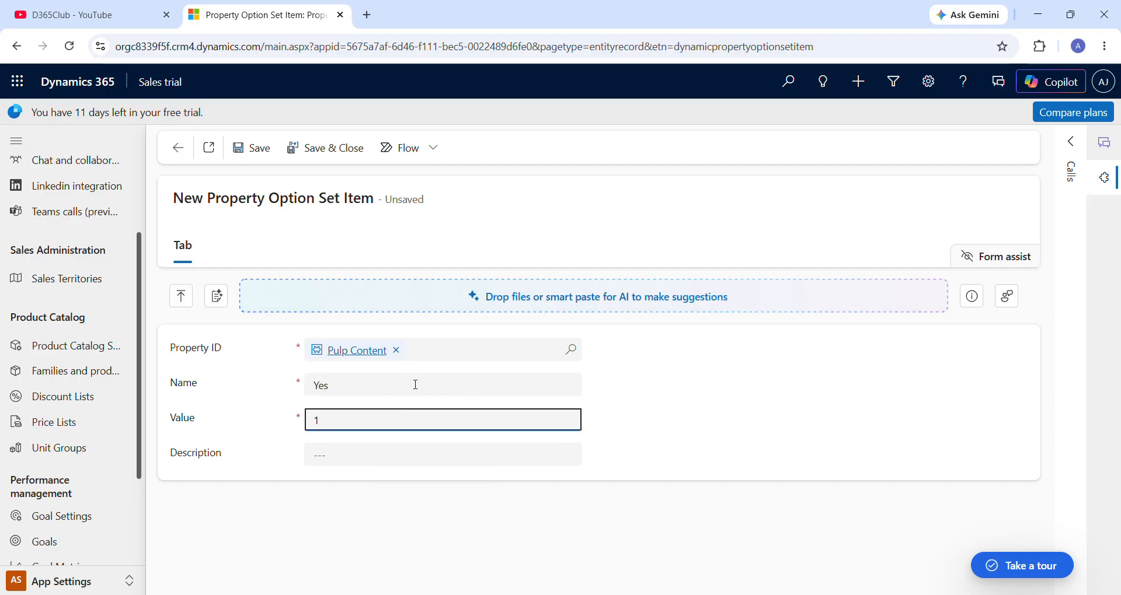
{"action": "left_click", "coordinate": [261, 152]}
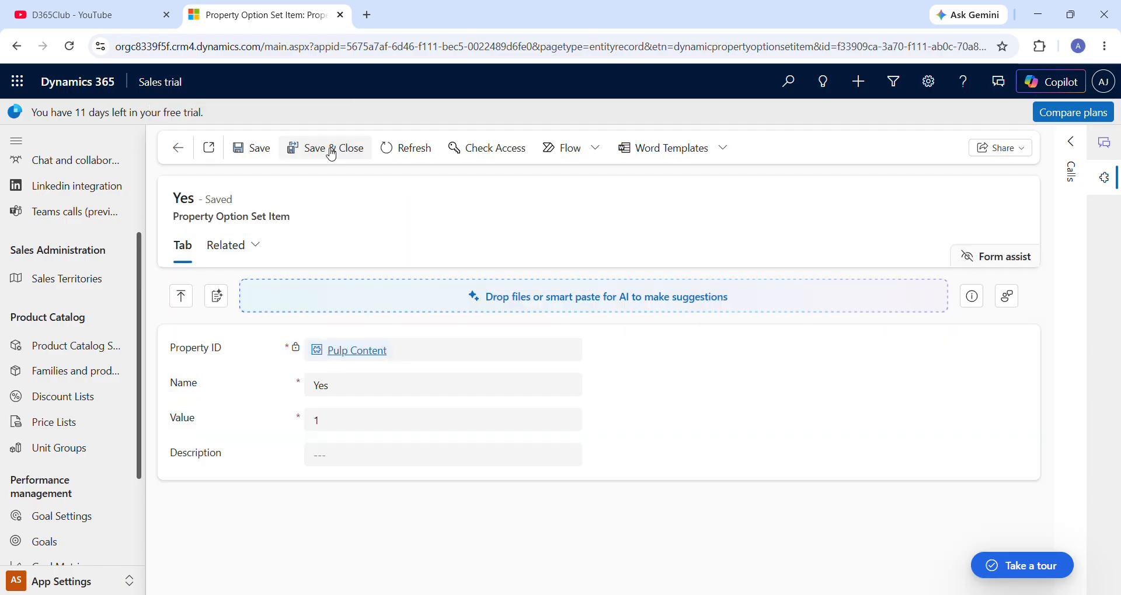
{"action": "left_click", "coordinate": [332, 155]}
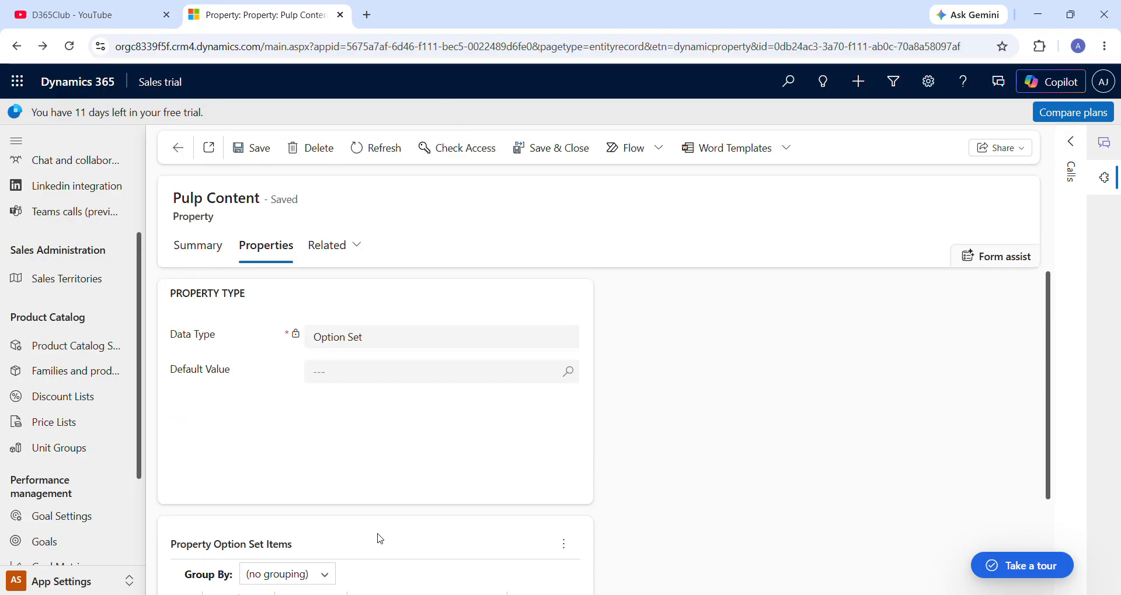
- Add an option set item named No with value 0 to the Pulp Content property, and save and close it
{"action": "left_click", "coordinate": [563, 544]}
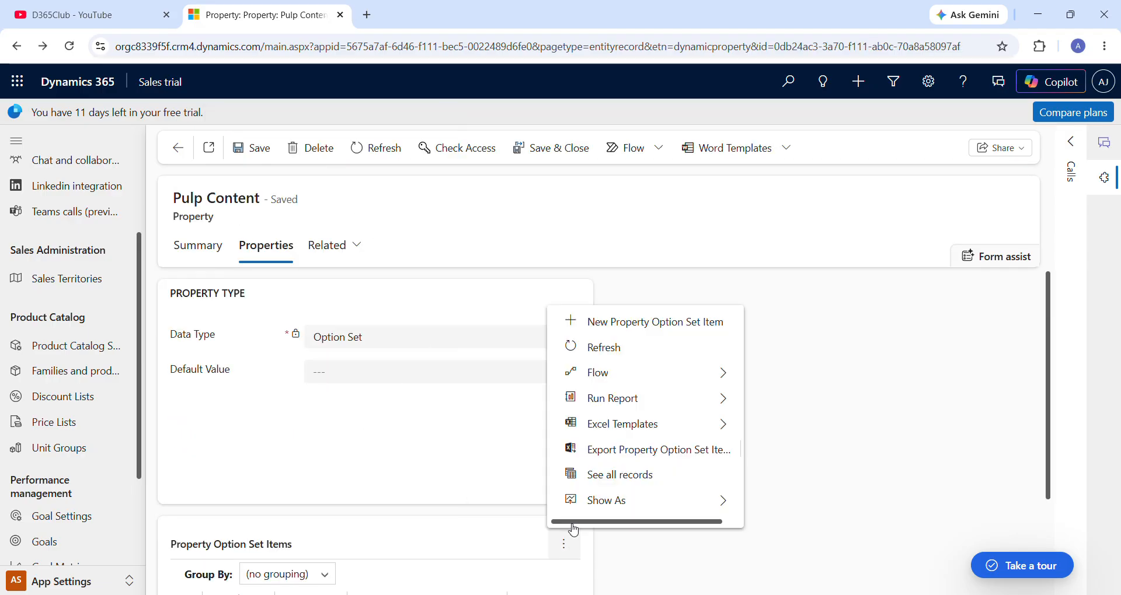
{"action": "left_click", "coordinate": [687, 332]}
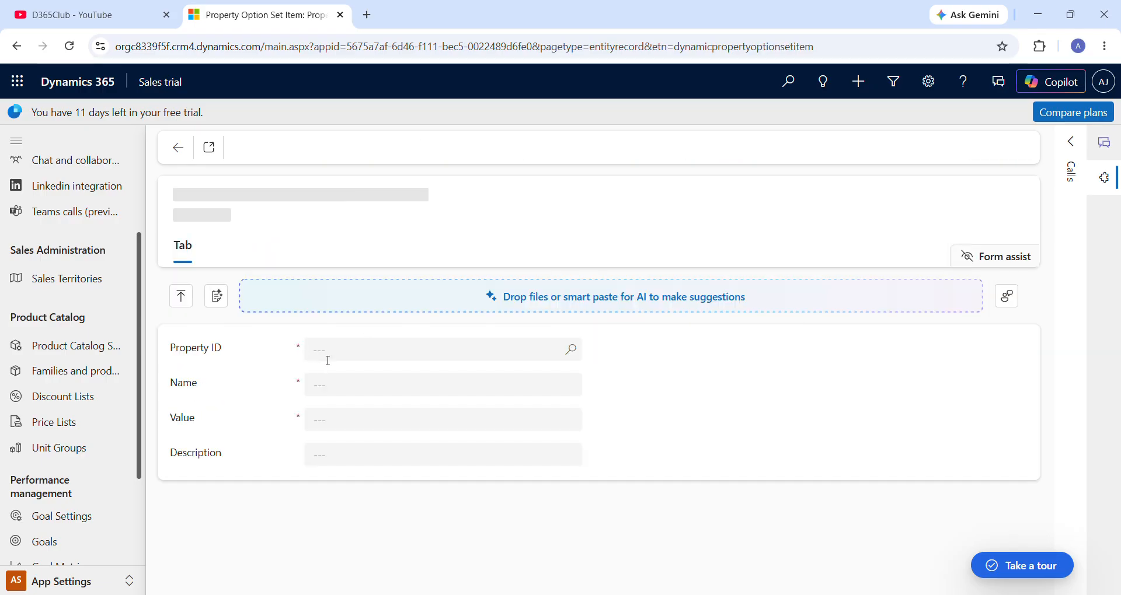
{"action": "left_click", "coordinate": [391, 383]}
{"action": "type", "text": "N"}
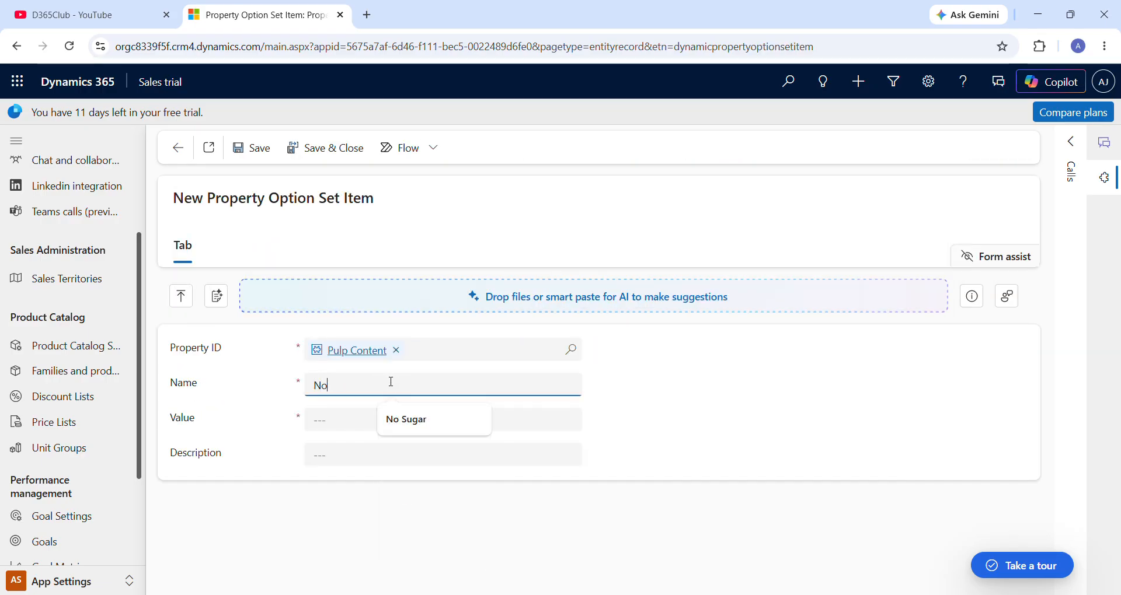
{"action": "type", "text": "o"}
{"action": "key", "text": "Tab"}
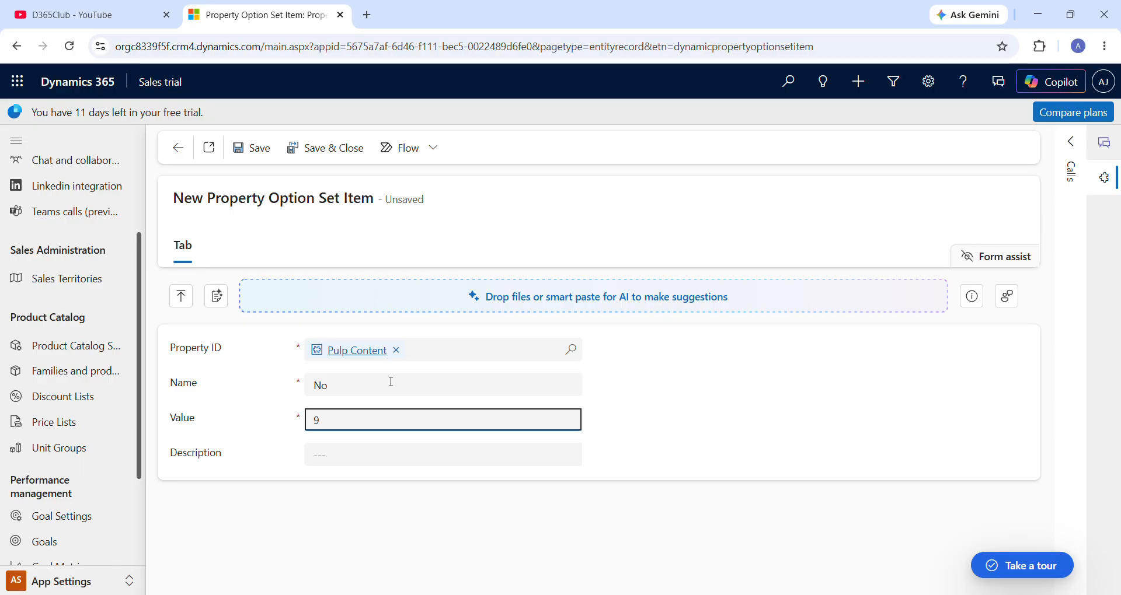
{"action": "type", "text": "0"}
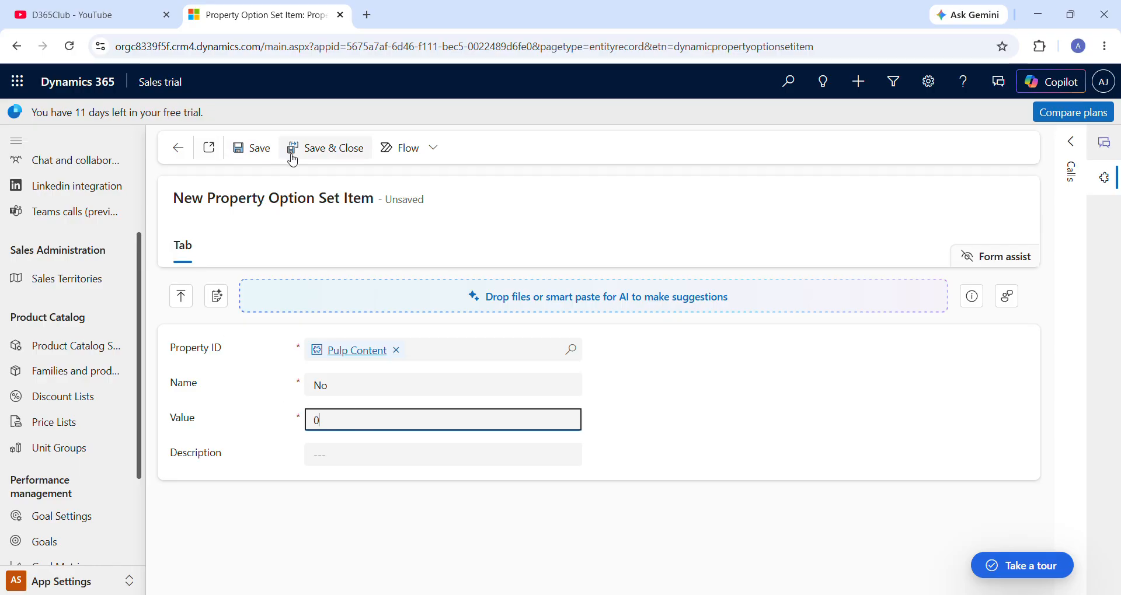
{"action": "left_click", "coordinate": [310, 159]}
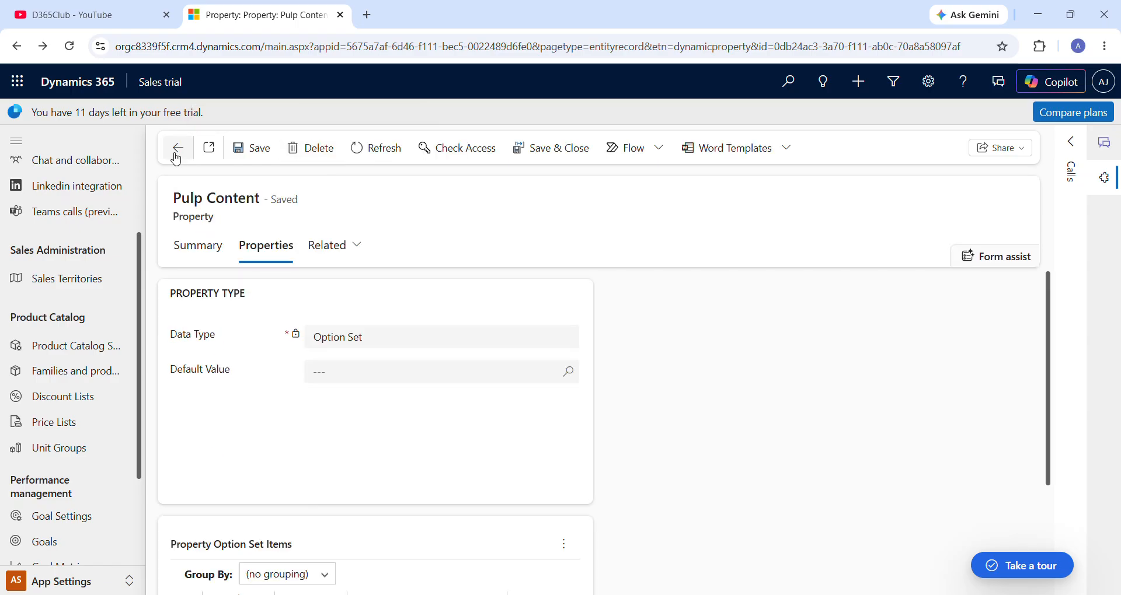
- Return to the FreshPure Juices family and consult the Unit Group and Units slide in the presentation
{"action": "left_click", "coordinate": [176, 156]}
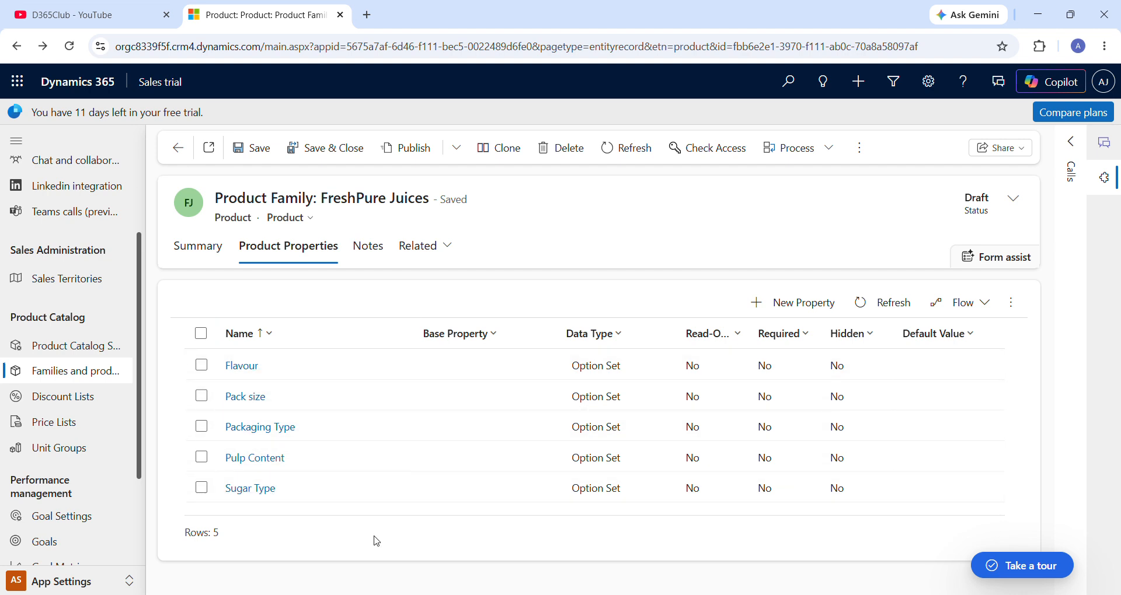
{"action": "key", "text": "alt+Tab"}
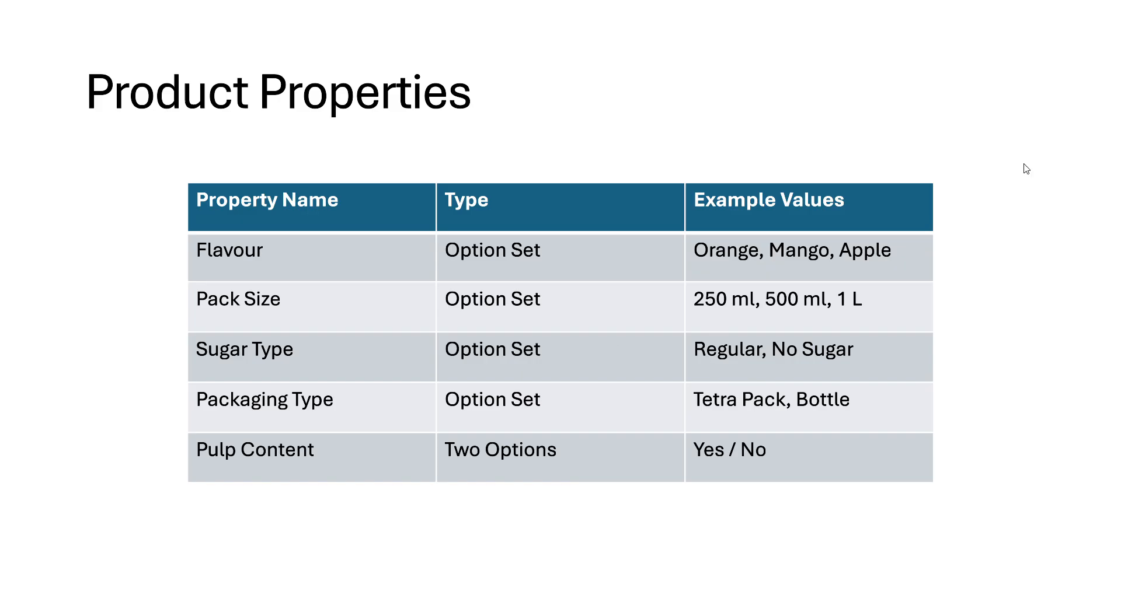
{"action": "key", "text": "Right"}
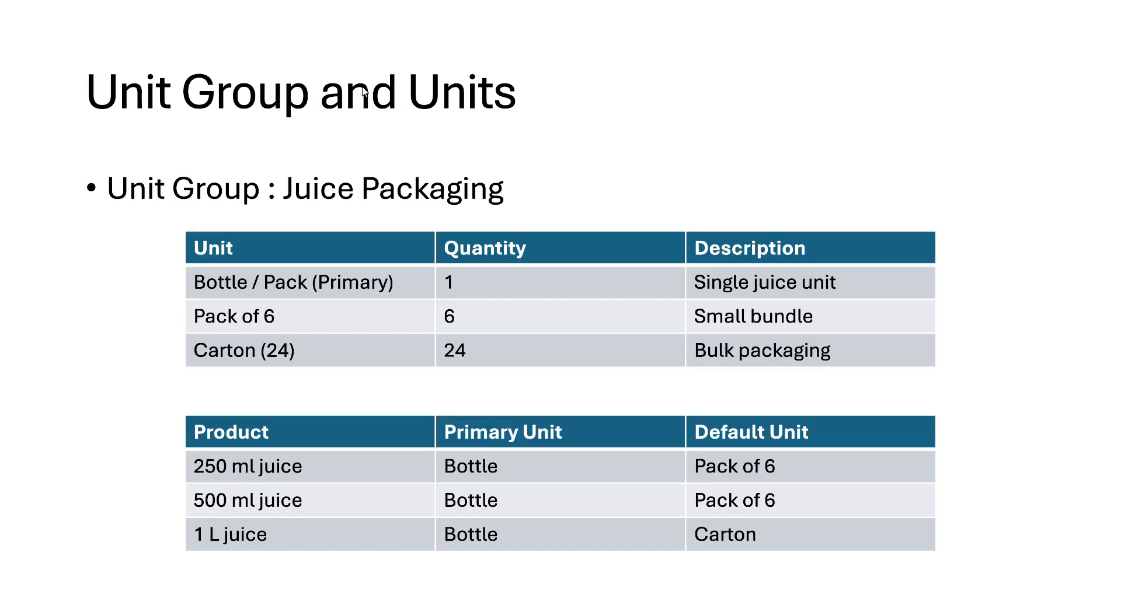
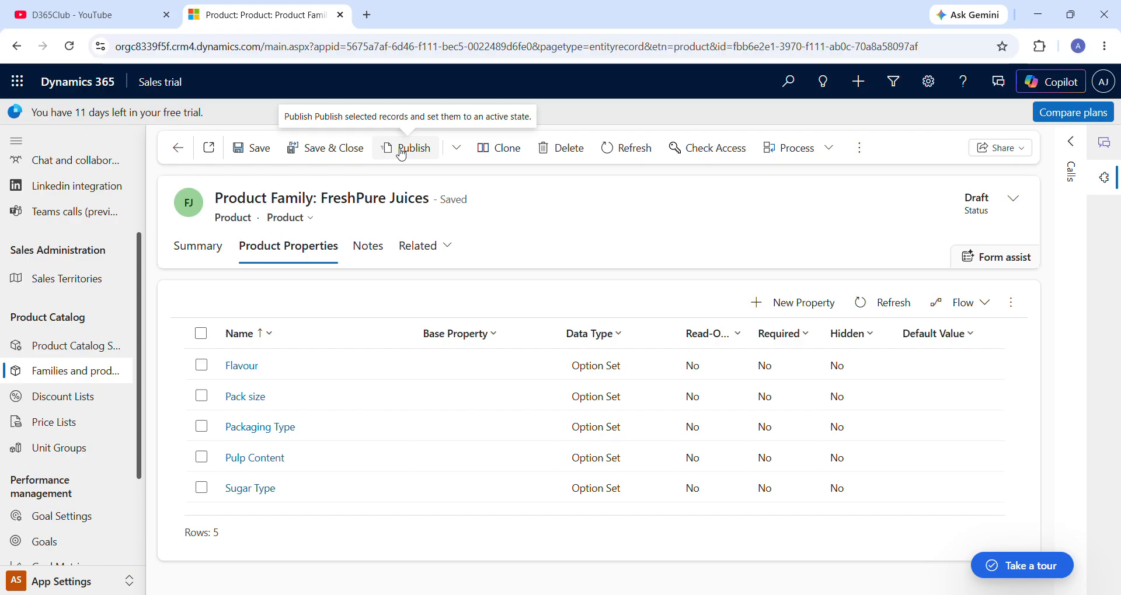
- Publish the FreshPure Juices product family
{"action": "left_click", "coordinate": [401, 151]}
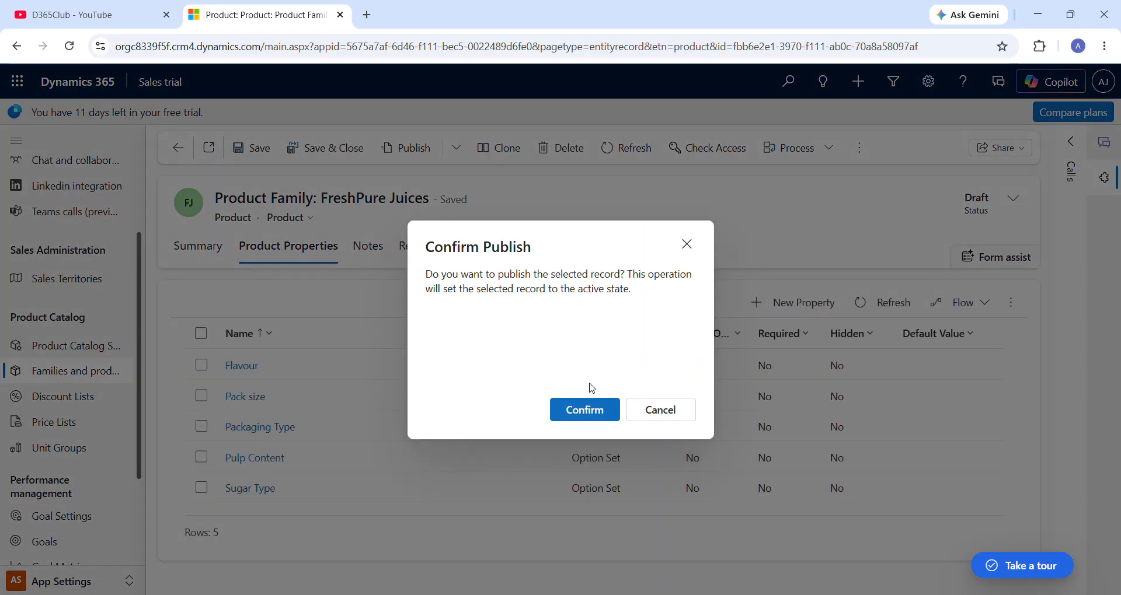
{"action": "left_click", "coordinate": [591, 409]}
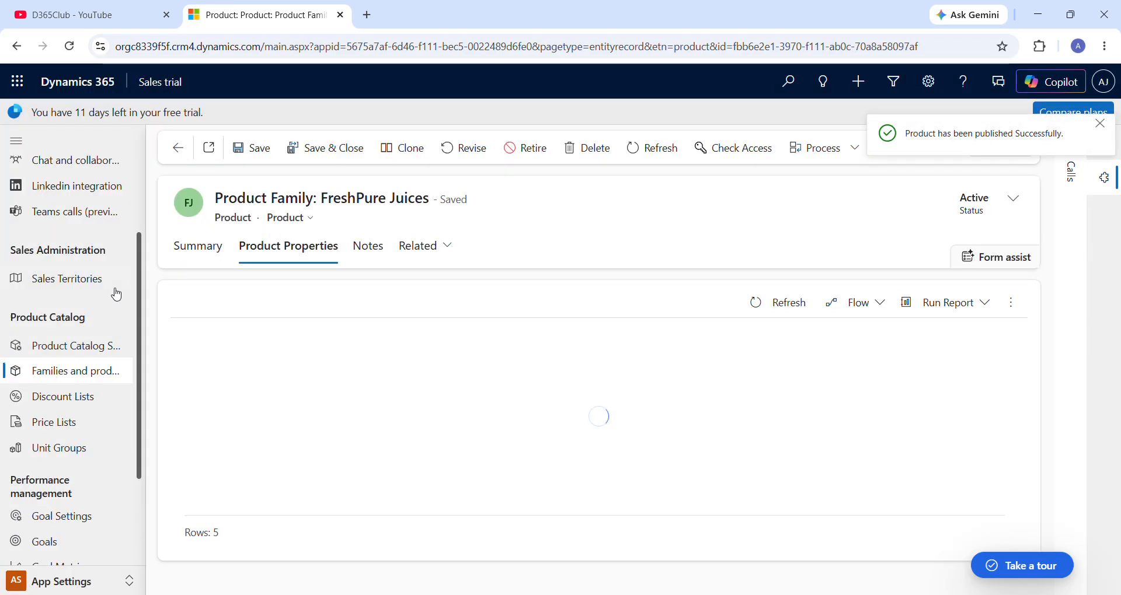
- Filter the product list by "freshpure j" and start a new product under the FreshPure Juices family
{"action": "left_click", "coordinate": [85, 380]}
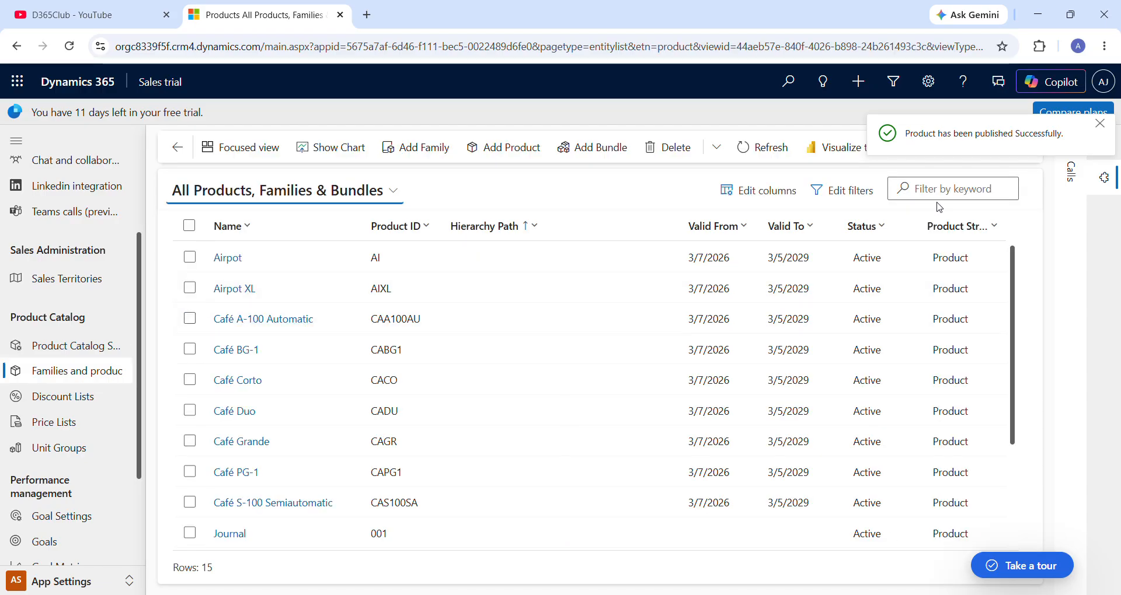
{"action": "left_click", "coordinate": [992, 183]}
{"action": "type", "text": "fr"}
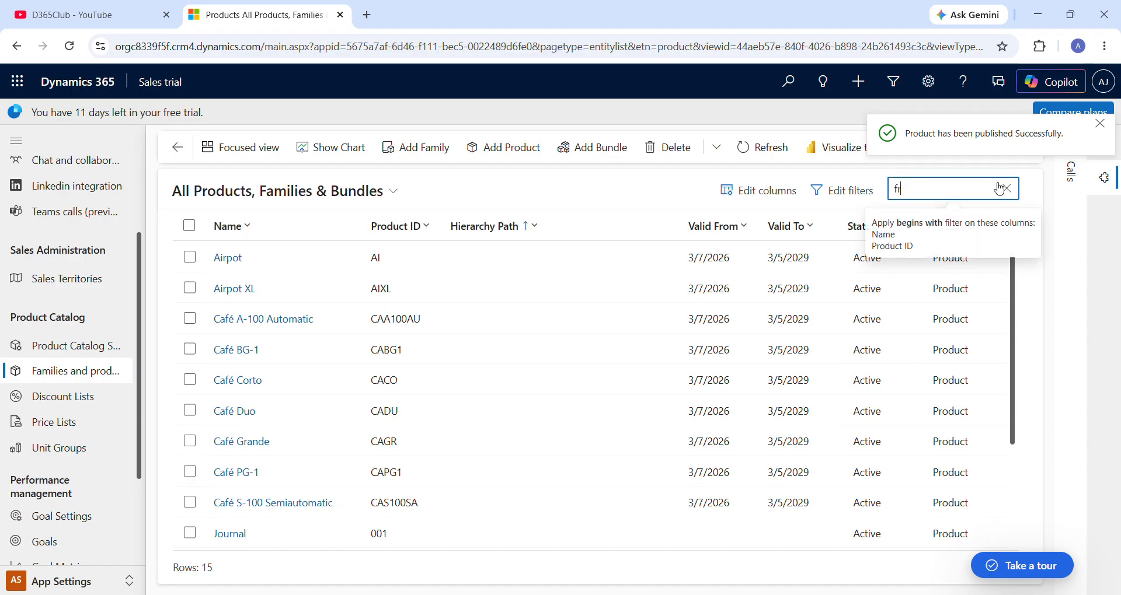
{"action": "type", "text": "eshpure j"}
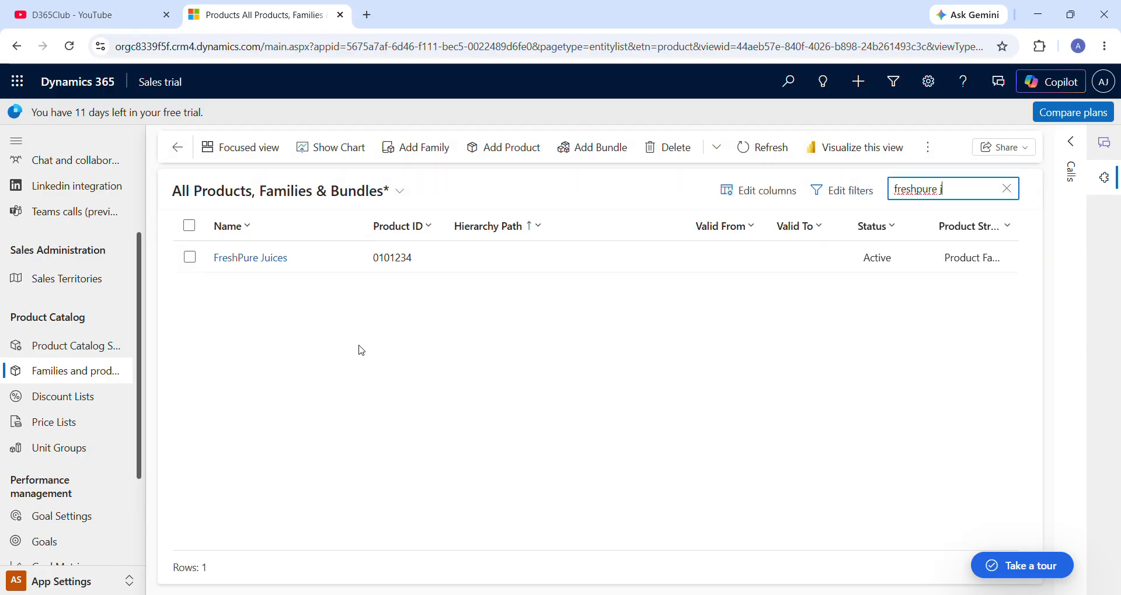
{"action": "left_click", "coordinate": [200, 266]}
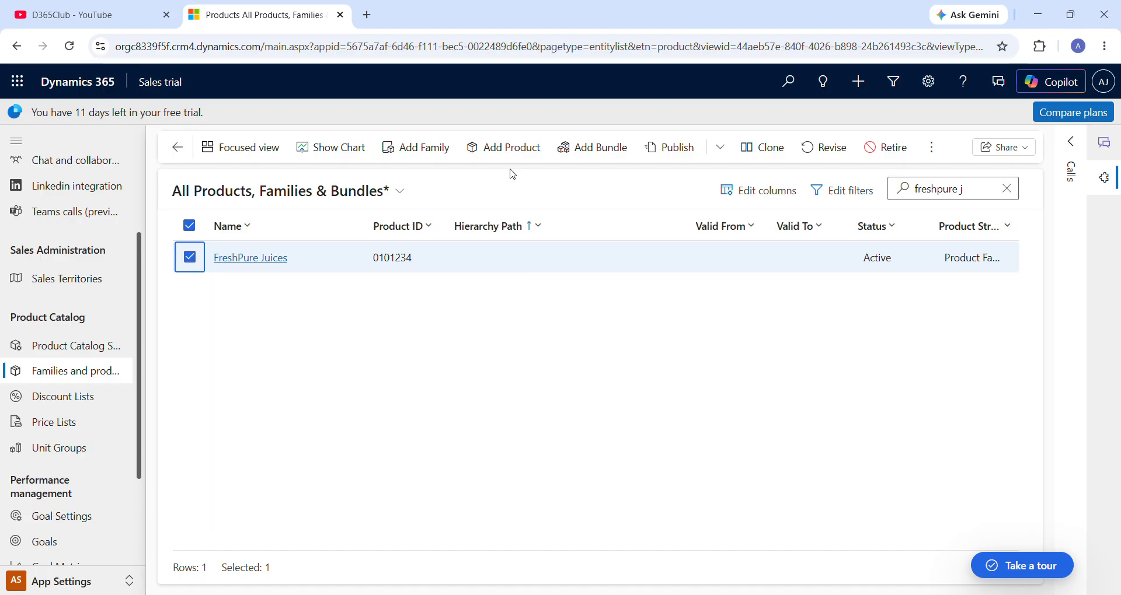
{"action": "left_click", "coordinate": [507, 148]}
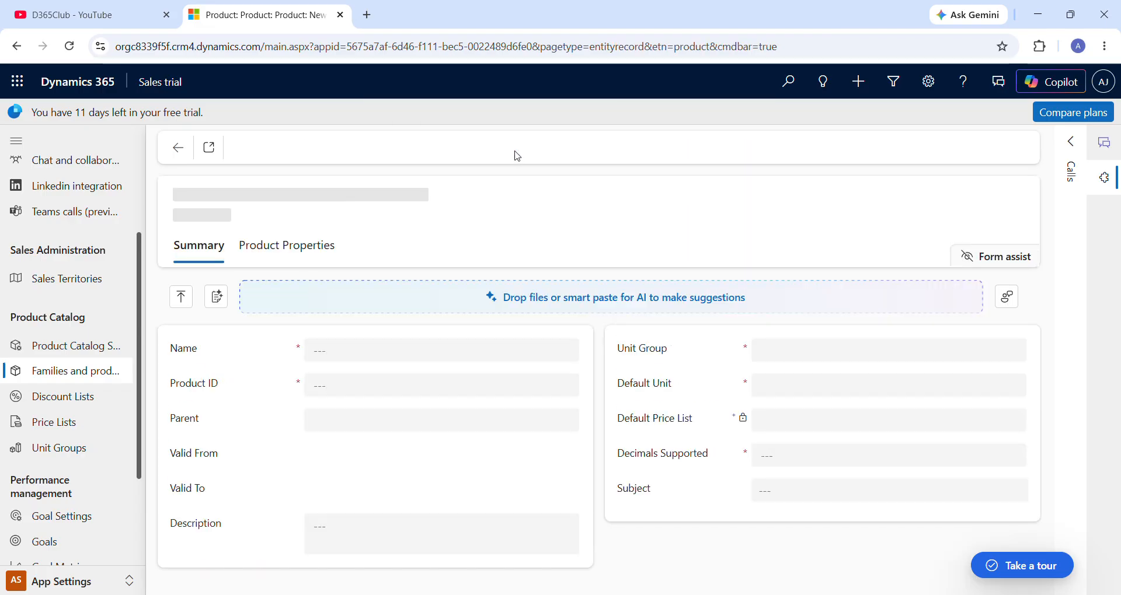
- Name the new product "250 ml juice", as listed on the units slide, and set its product ID to 987
{"action": "left_click", "coordinate": [349, 352]}
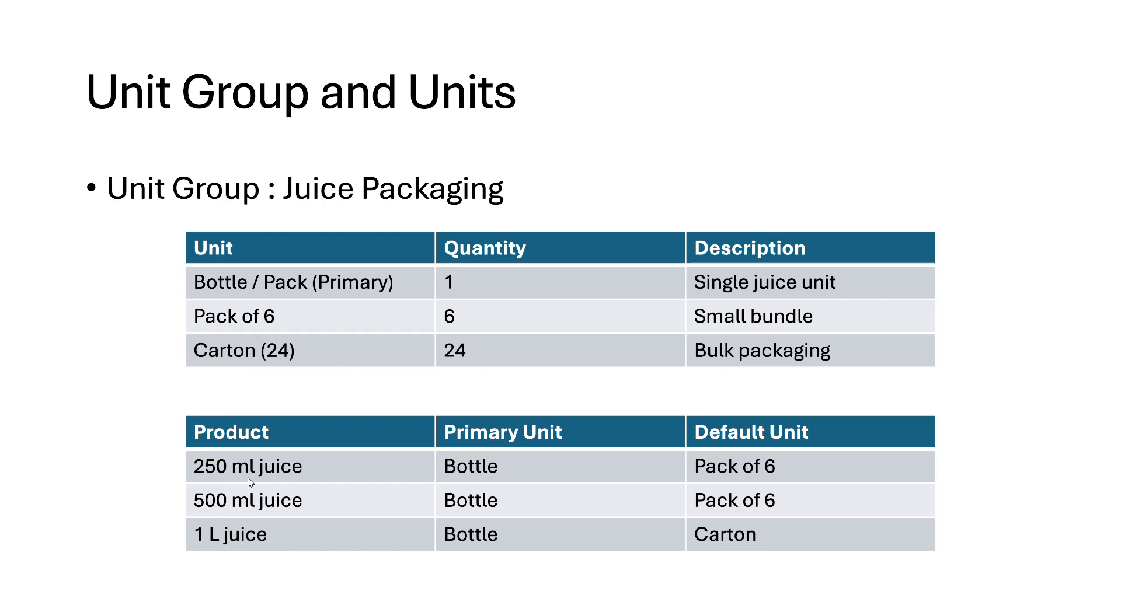
{"action": "key", "text": "alt+Tab"}
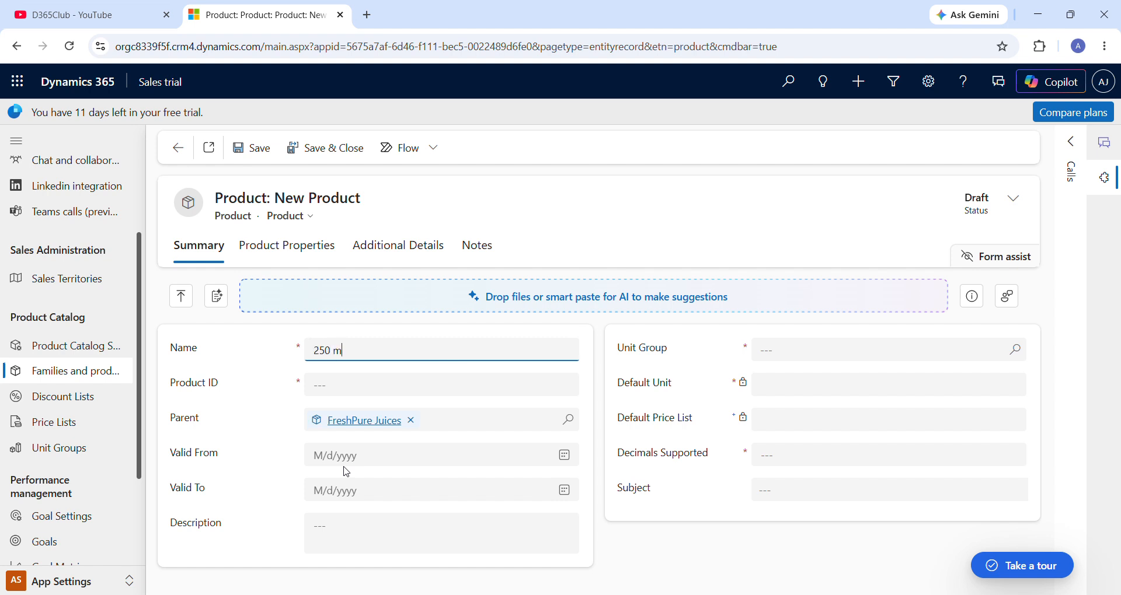
{"action": "type", "text": "250 ml juice"}
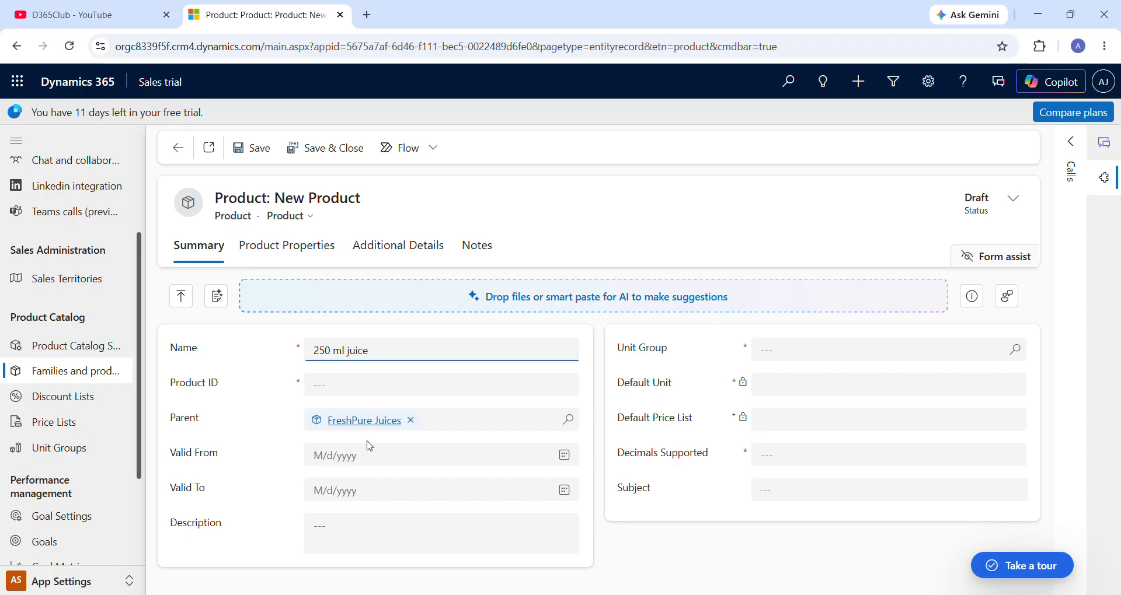
{"action": "left_click", "coordinate": [425, 386]}
{"action": "type", "text": "0"}
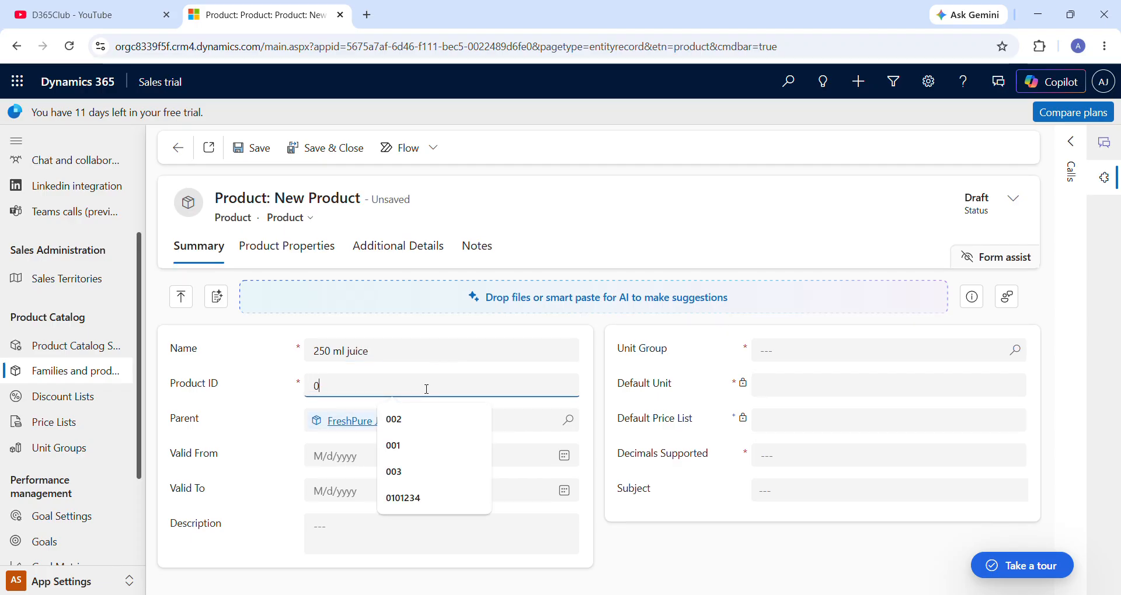
{"action": "type", "text": "01234"}
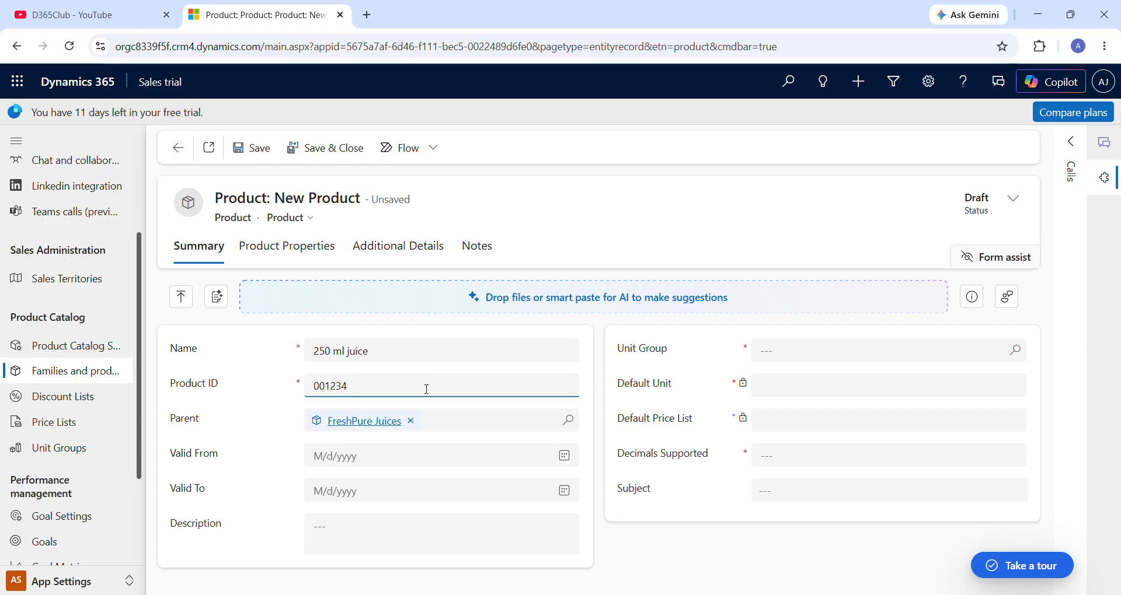
{"action": "double_click", "coordinate": [427, 389]}
{"action": "type", "text": "987"}
{"action": "key", "text": "Tab"}
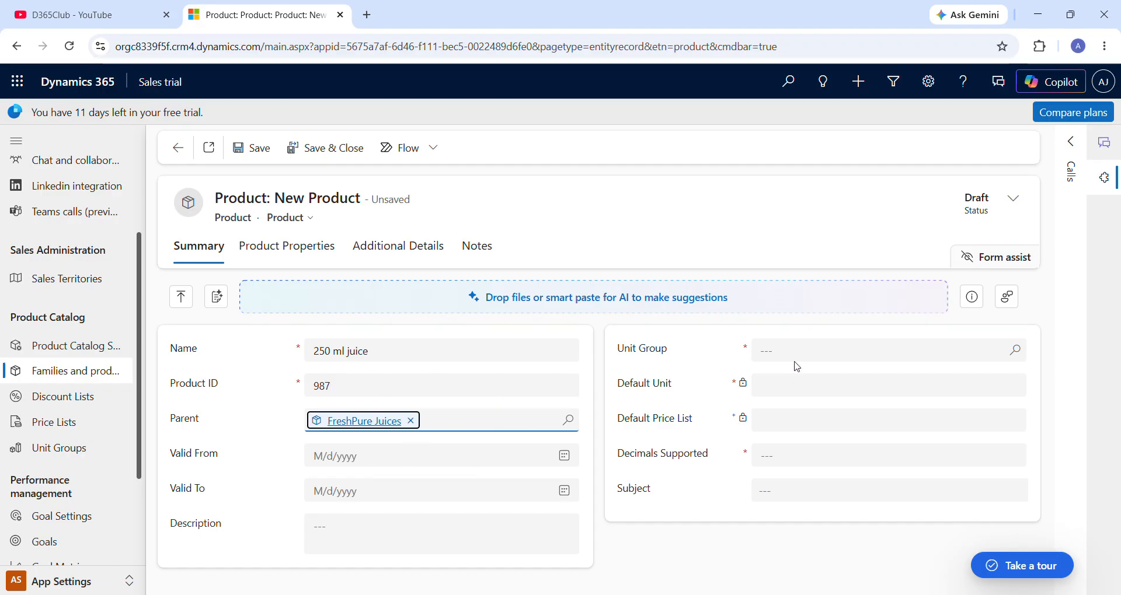
- Set the 250 ml juice product's unit group to Juice Packaging
{"action": "left_click", "coordinate": [1017, 352]}
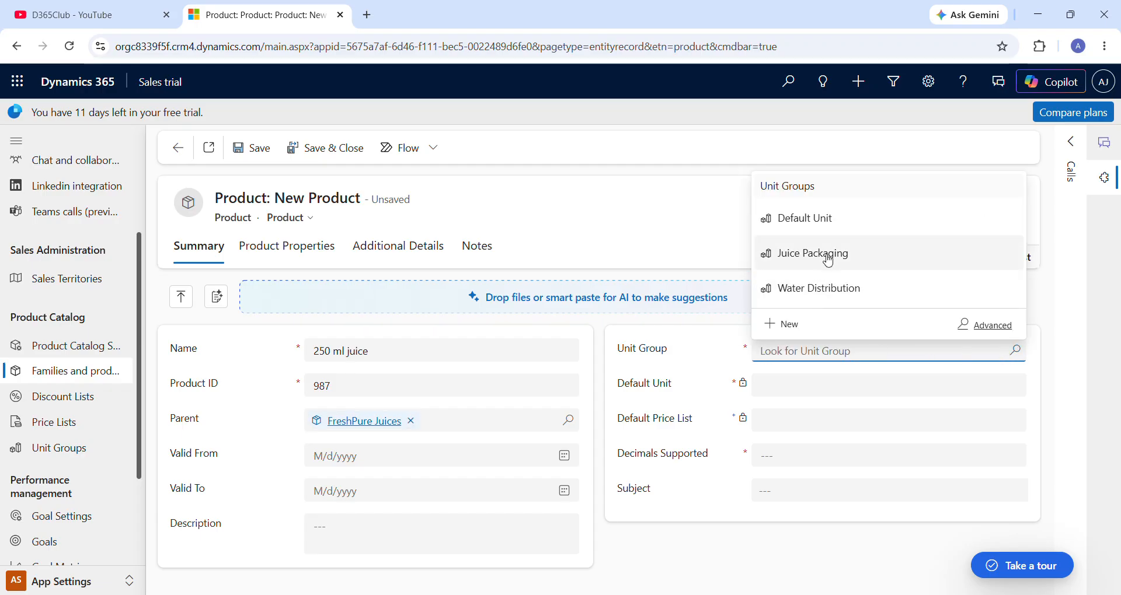
{"action": "left_click", "coordinate": [828, 257]}
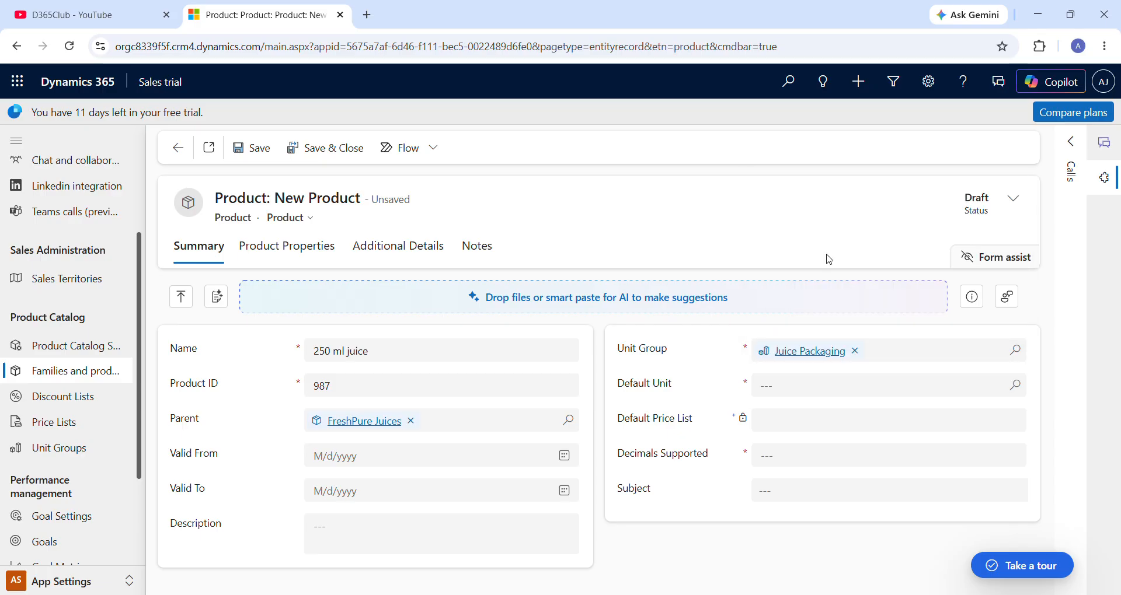
- Set the product's default unit to Bottle and decimals supported to 2, and save the 250 ml juice product
{"action": "left_click", "coordinate": [790, 383]}
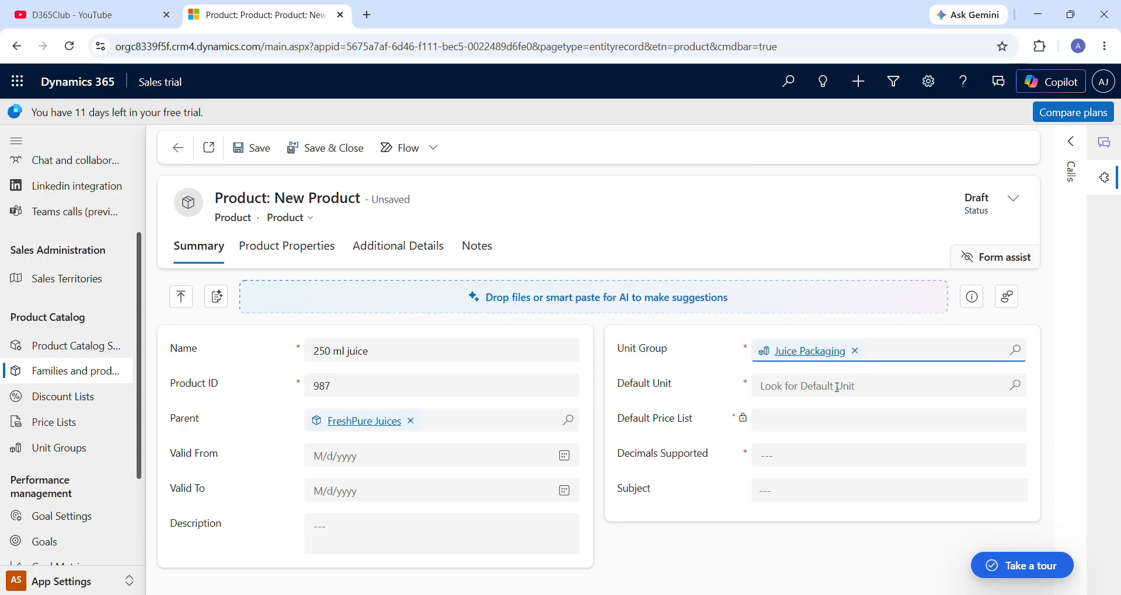
{"action": "left_click", "coordinate": [1016, 386]}
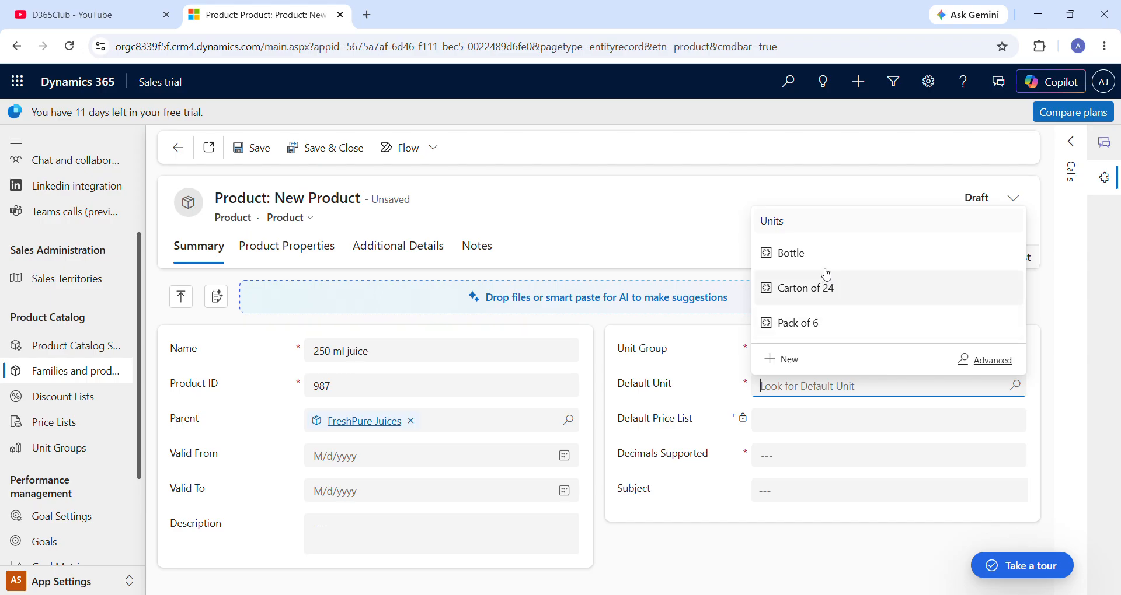
{"action": "left_click", "coordinate": [764, 254]}
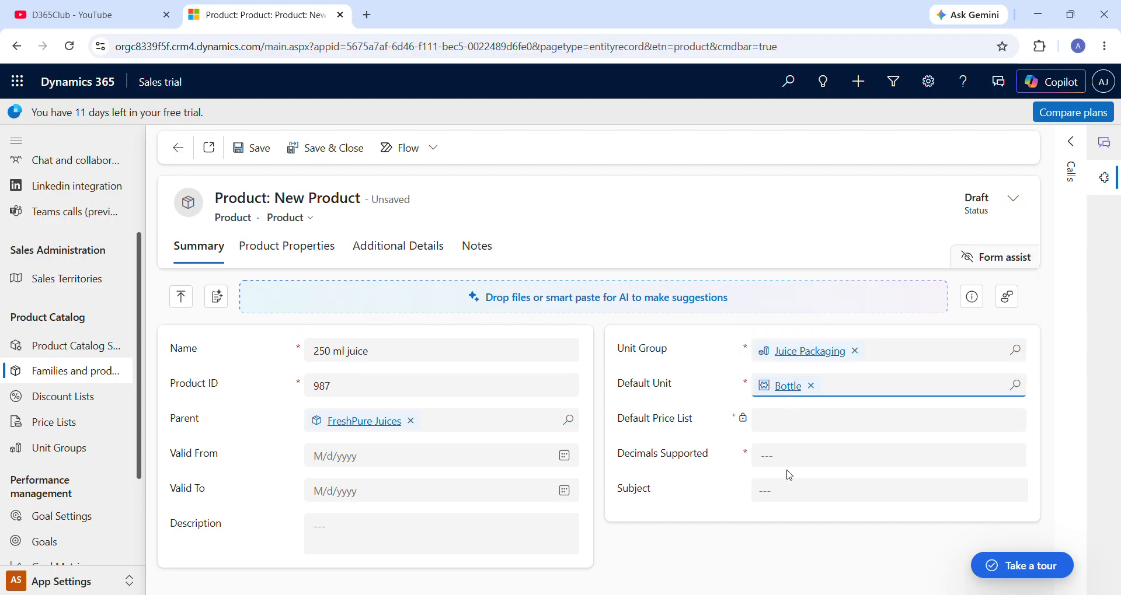
{"action": "left_click", "coordinate": [817, 457]}
{"action": "type", "text": "2"}
{"action": "key", "text": "Tab"}
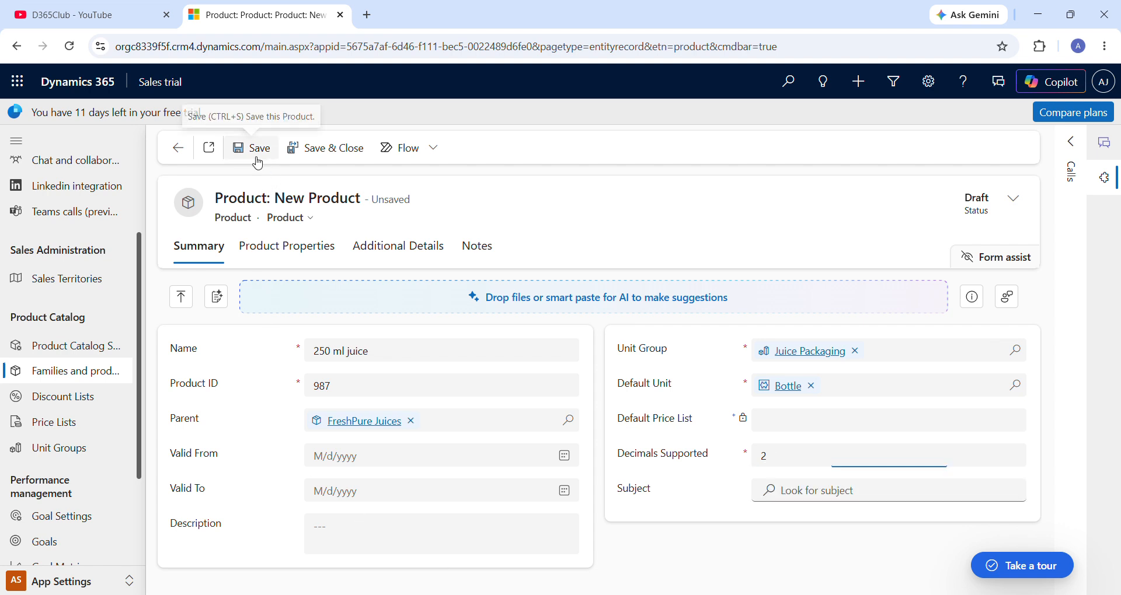
{"action": "left_click", "coordinate": [255, 153]}
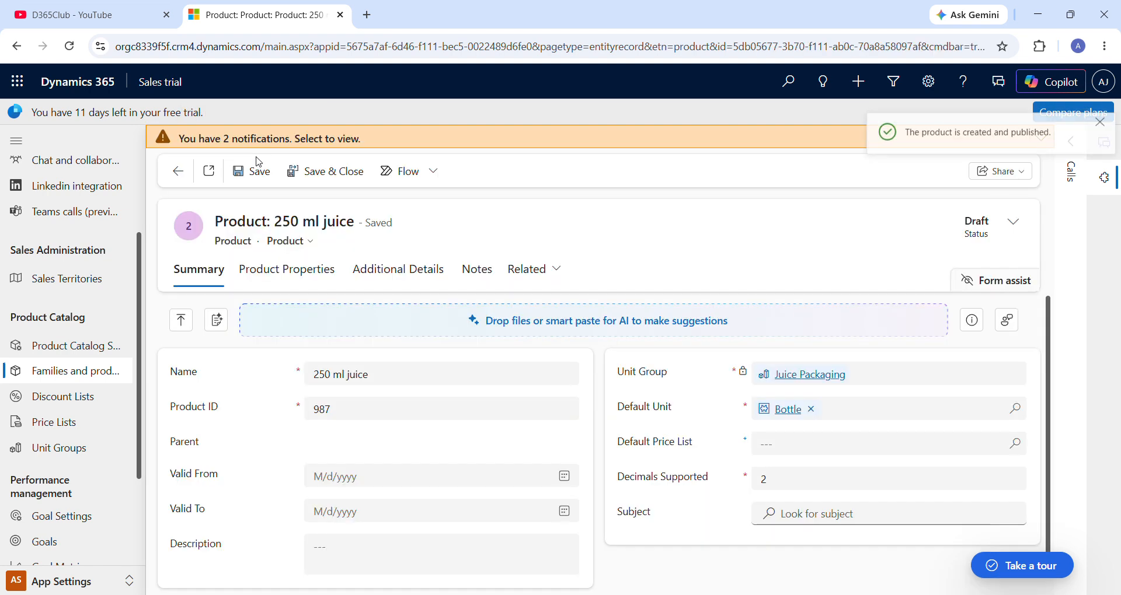
- Review the 250 ml juice product's inherited properties, its summary and its notifications, dismissing the product parent change
{"action": "left_click", "coordinate": [311, 274]}
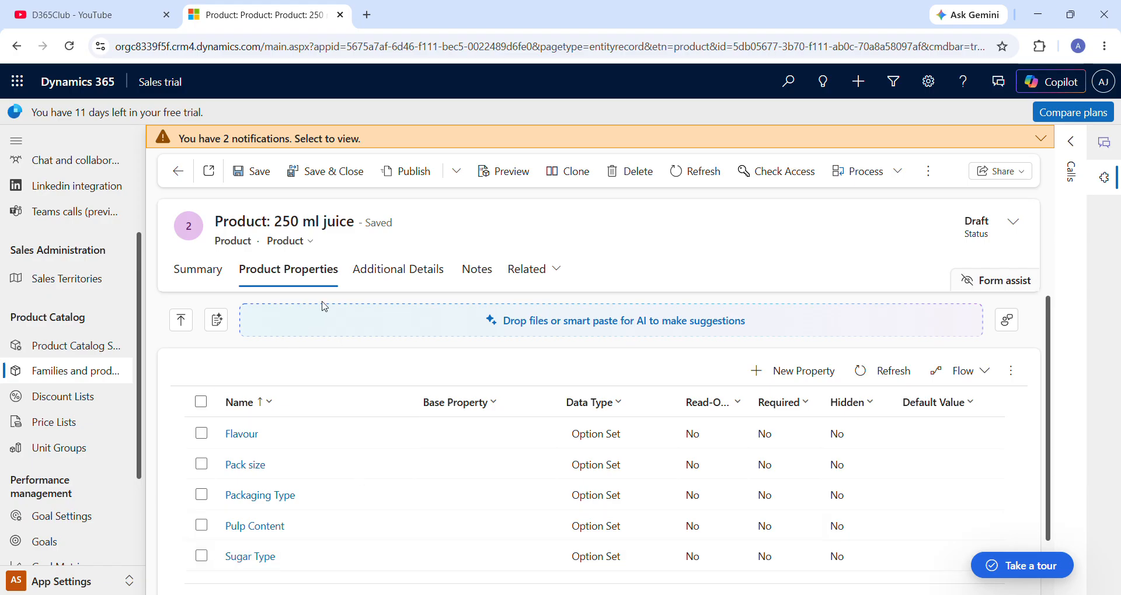
{"action": "left_click", "coordinate": [207, 274]}
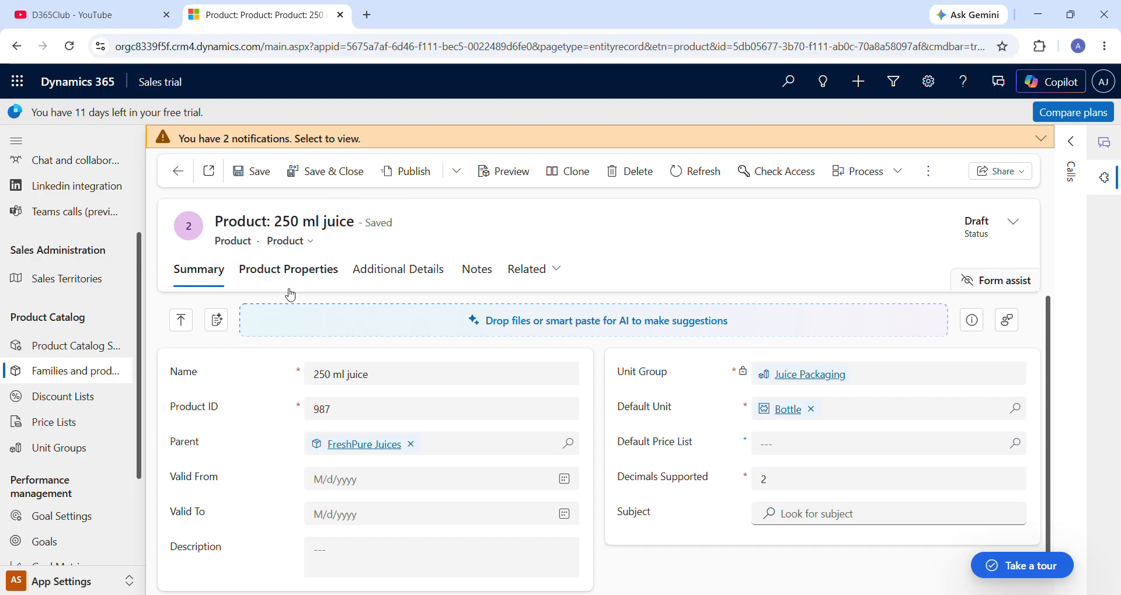
{"action": "left_click", "coordinate": [350, 184]}
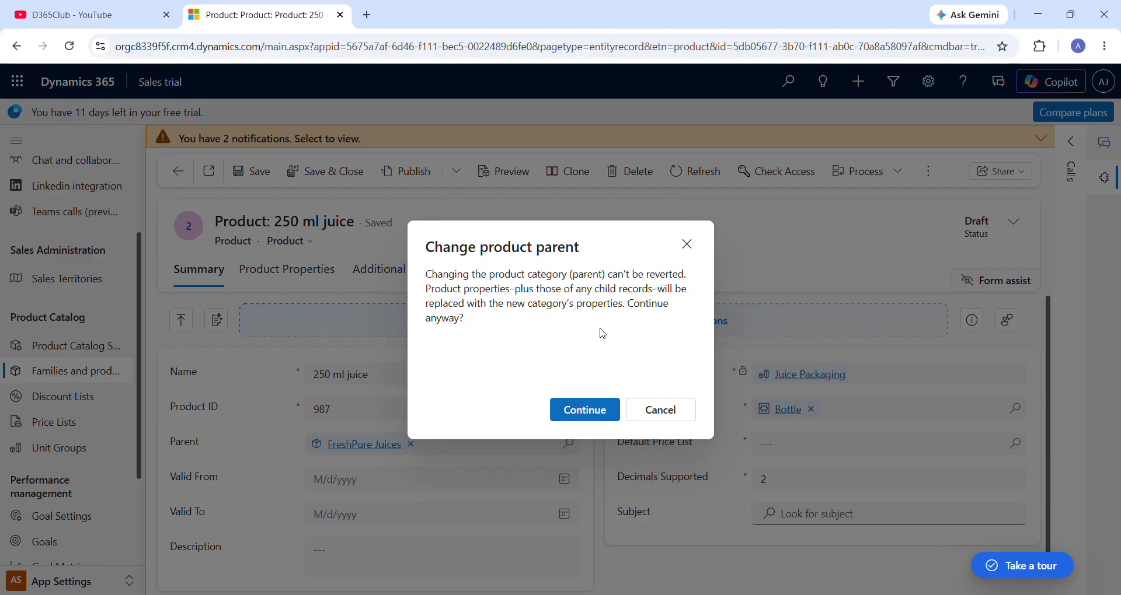
{"action": "left_click", "coordinate": [687, 244]}
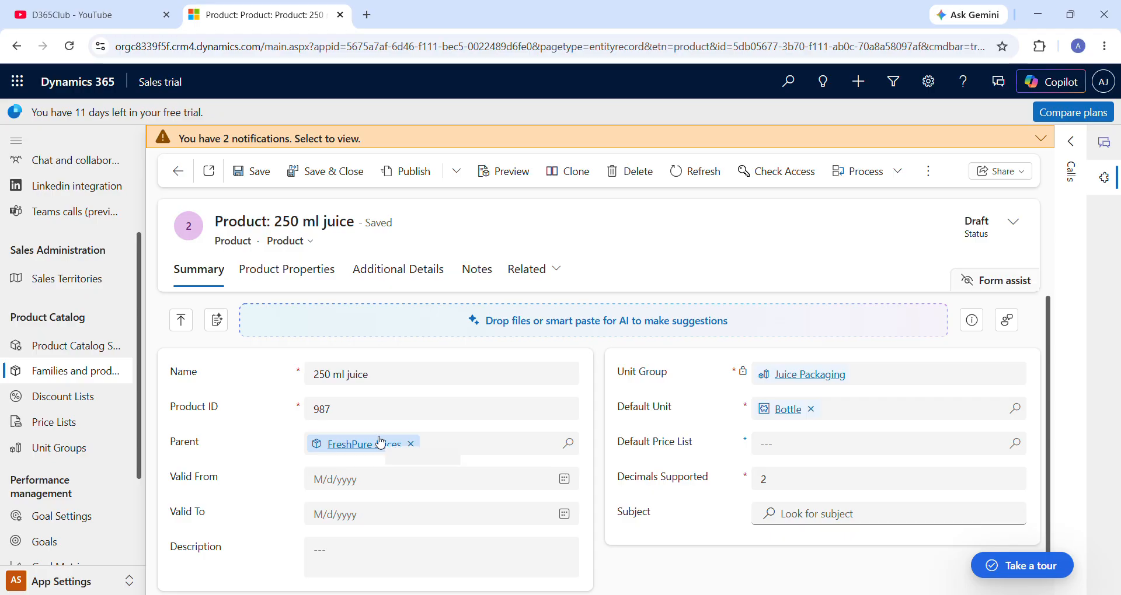
{"action": "left_click", "coordinate": [347, 146]}
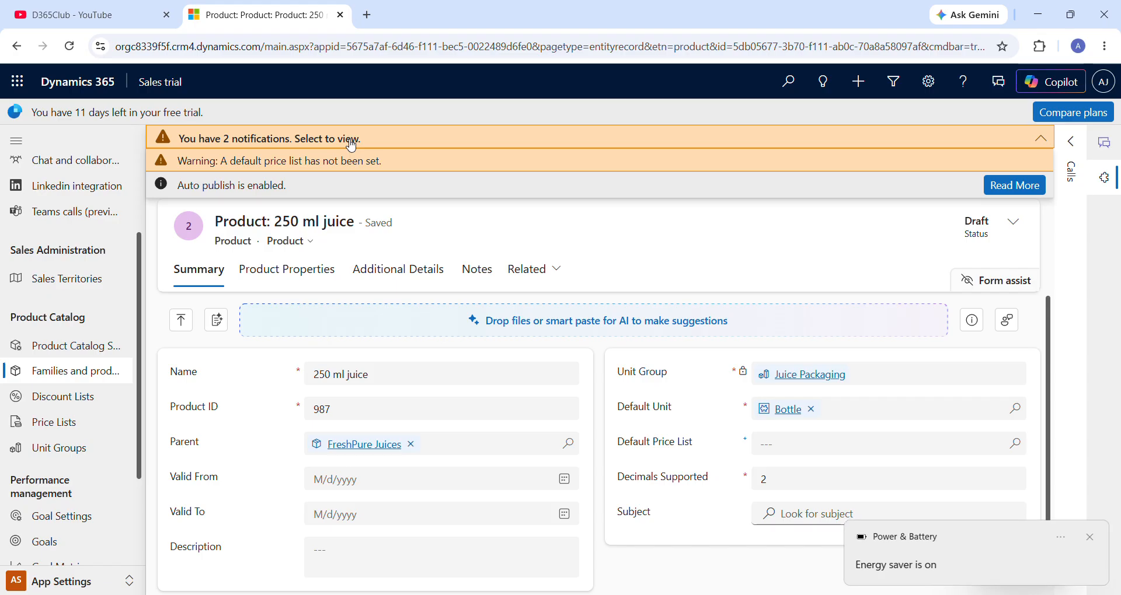
{"action": "left_click", "coordinate": [351, 143]}
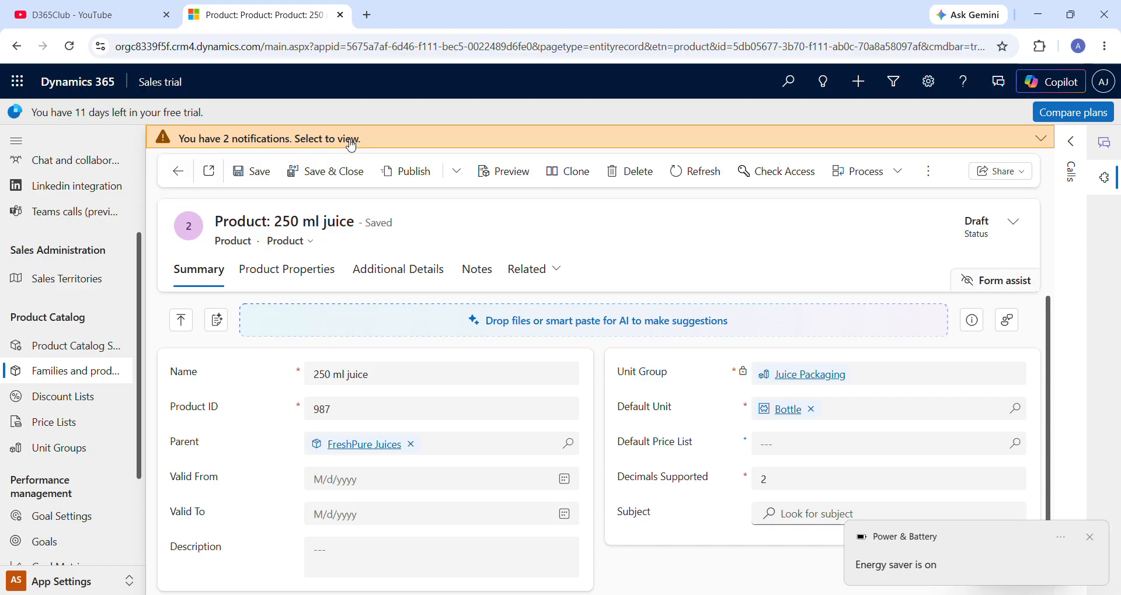
{"action": "left_click", "coordinate": [351, 143]}
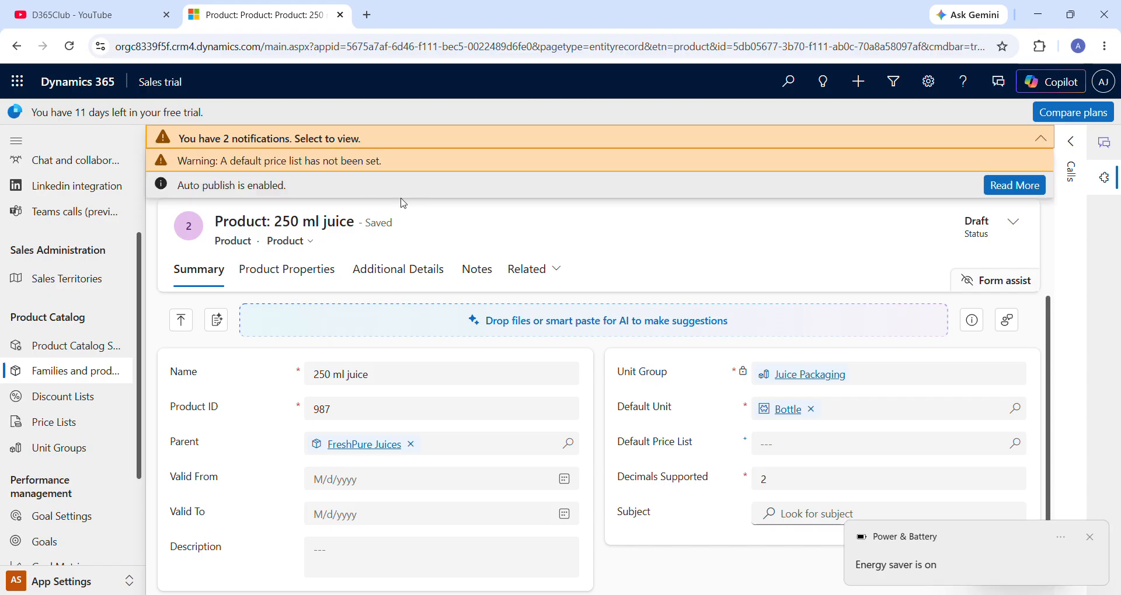
{"action": "left_click", "coordinate": [438, 212]}
- Save the 250 ml juice product again, accepting the product parent change, and dismiss the energy saver notice
{"action": "left_click", "coordinate": [241, 171]}
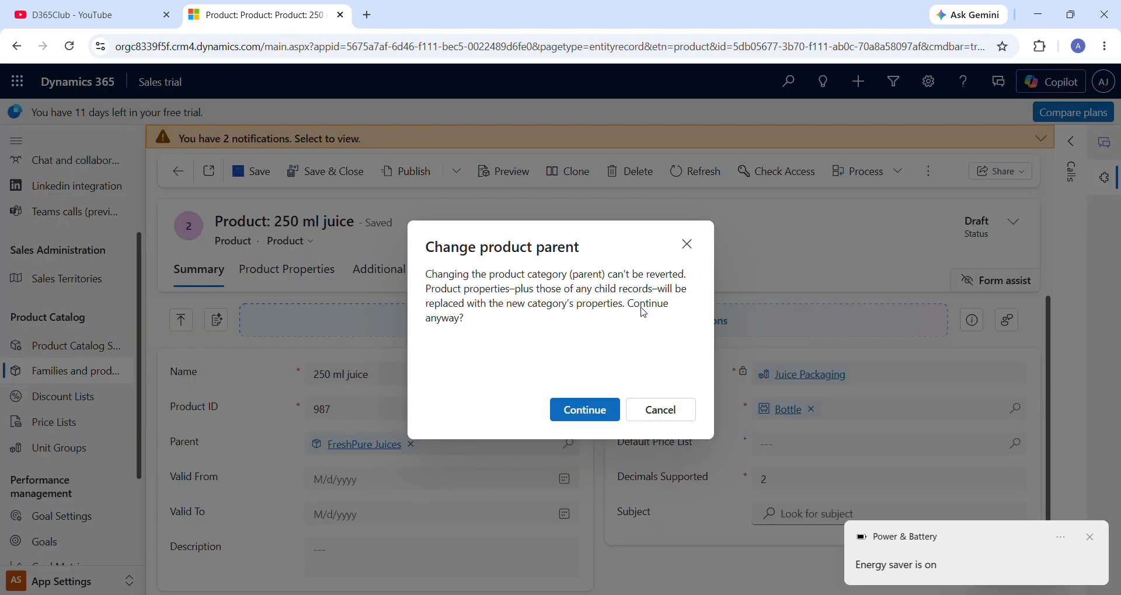
{"action": "left_click", "coordinate": [587, 411]}
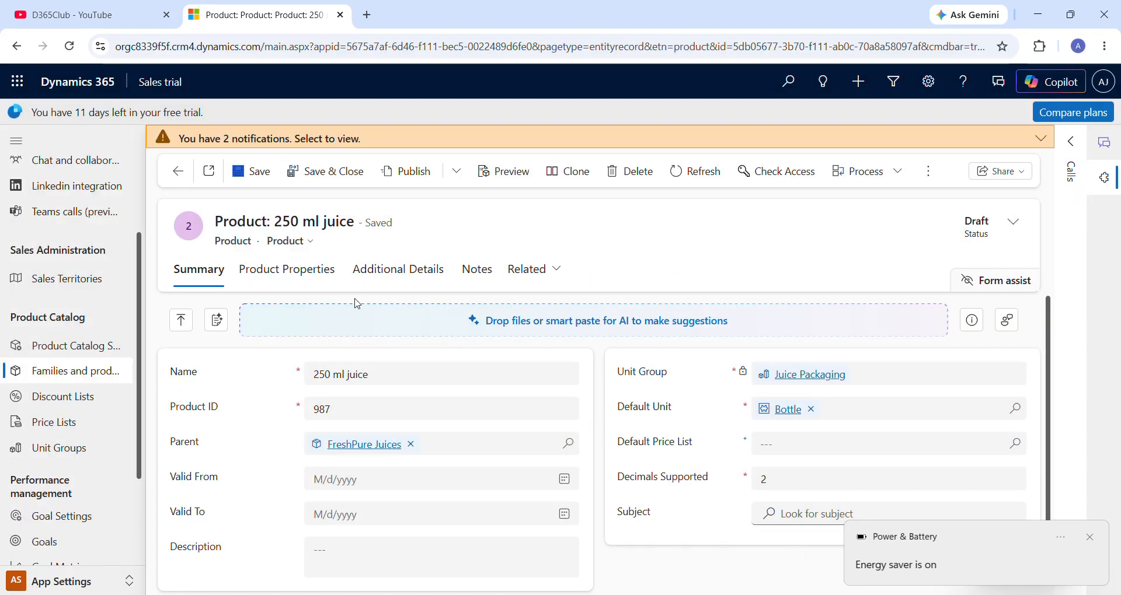
{"action": "left_click", "coordinate": [1089, 538]}
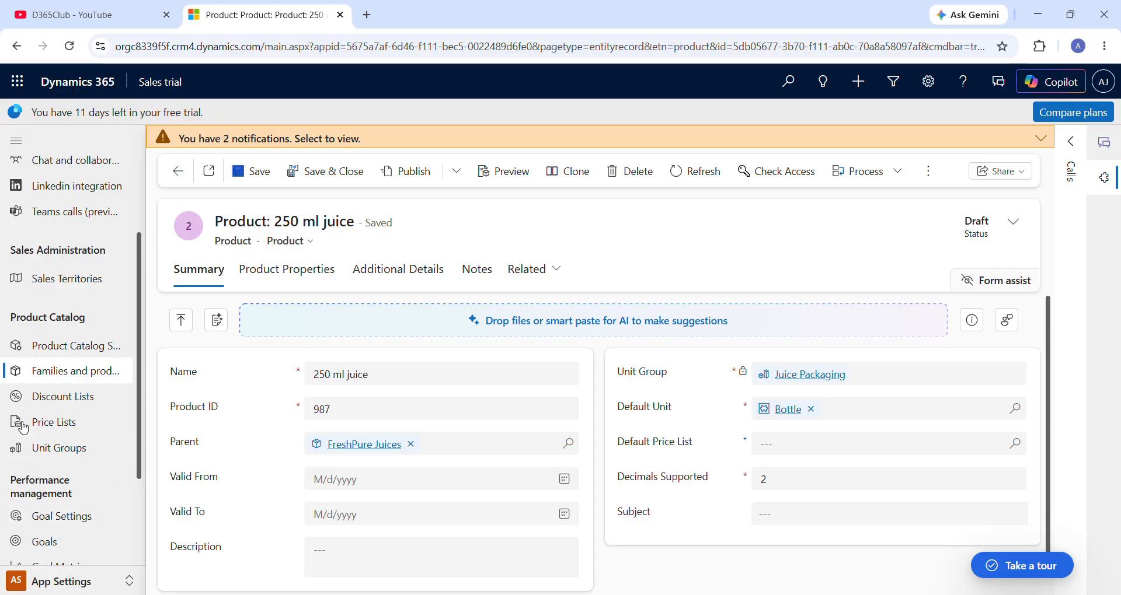
- Open the price lists, consult the Price Lists and Modern Trade slides in the presentation, and start a new price list
{"action": "left_click", "coordinate": [70, 430]}
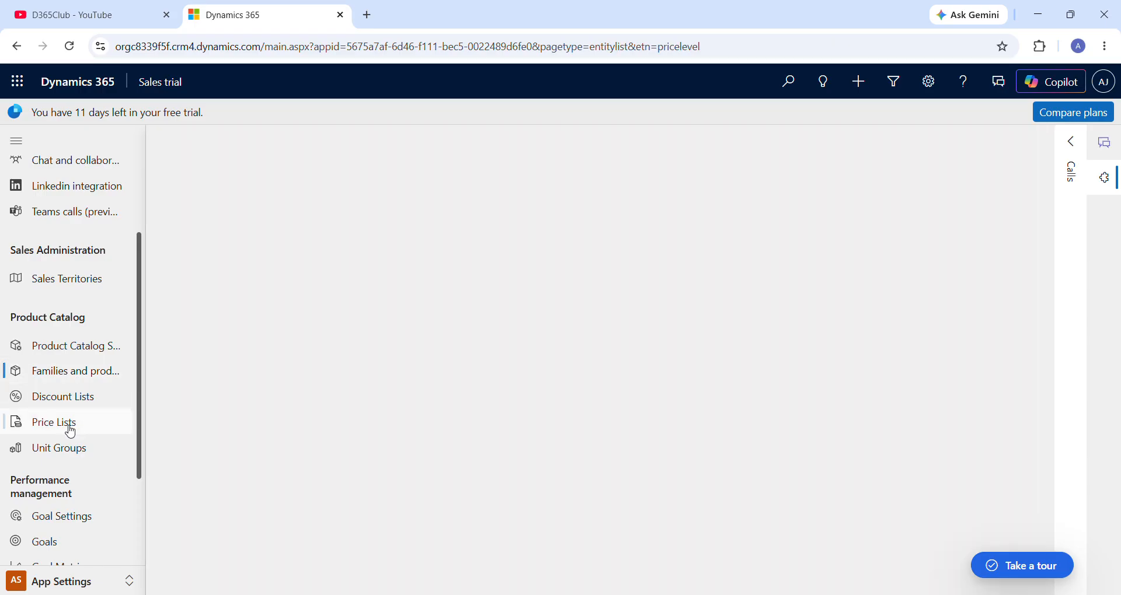
{"action": "key", "text": "alt+Tab"}
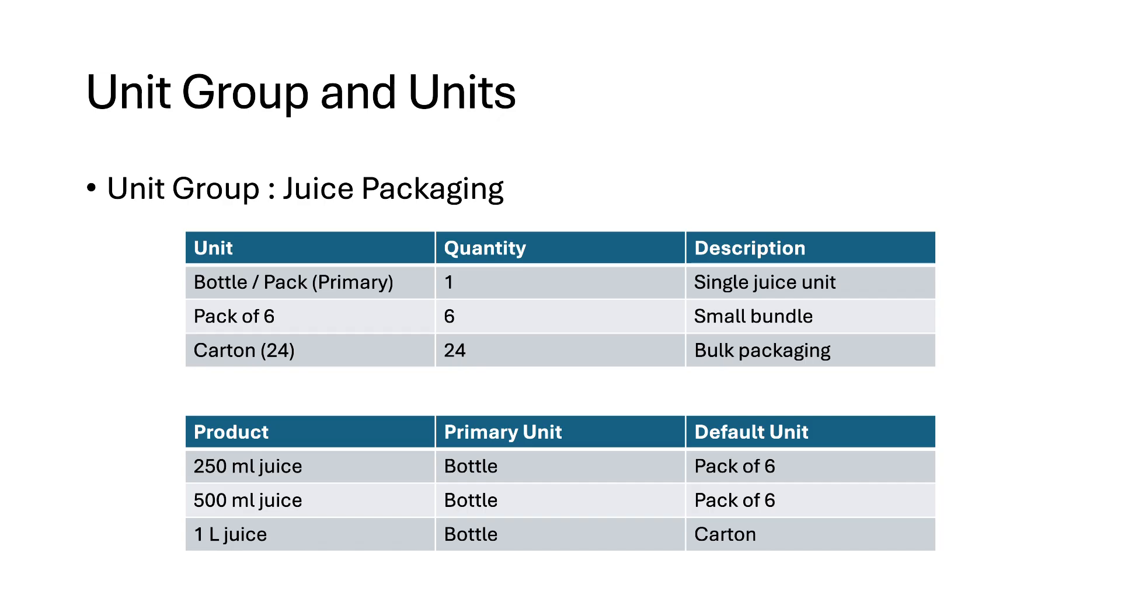
{"action": "left_click", "coordinate": [793, 109]}
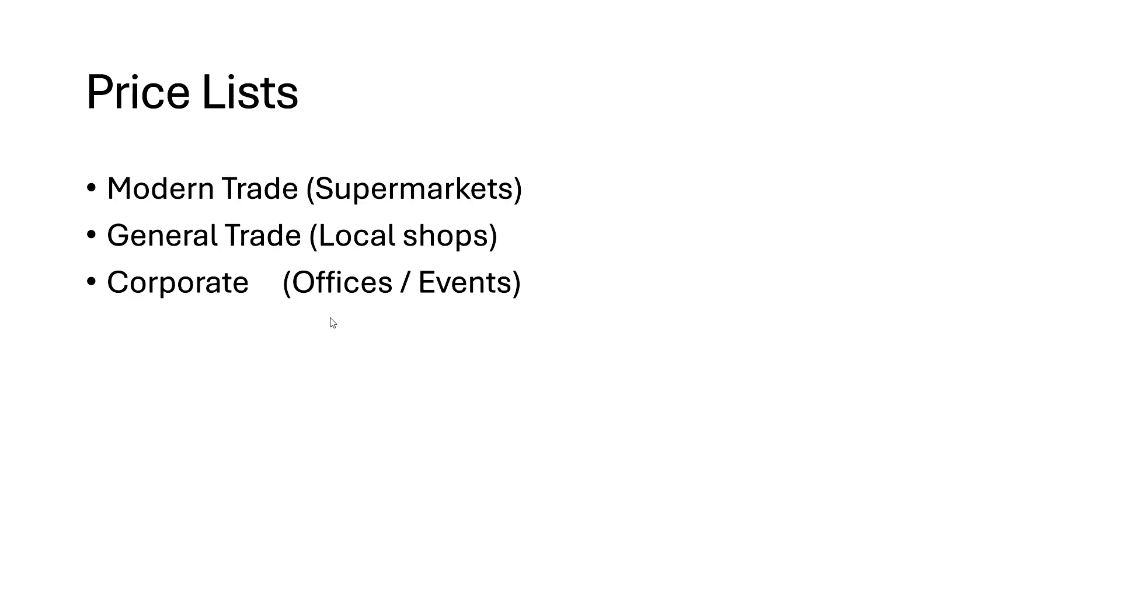
{"action": "left_click", "coordinate": [611, 313]}
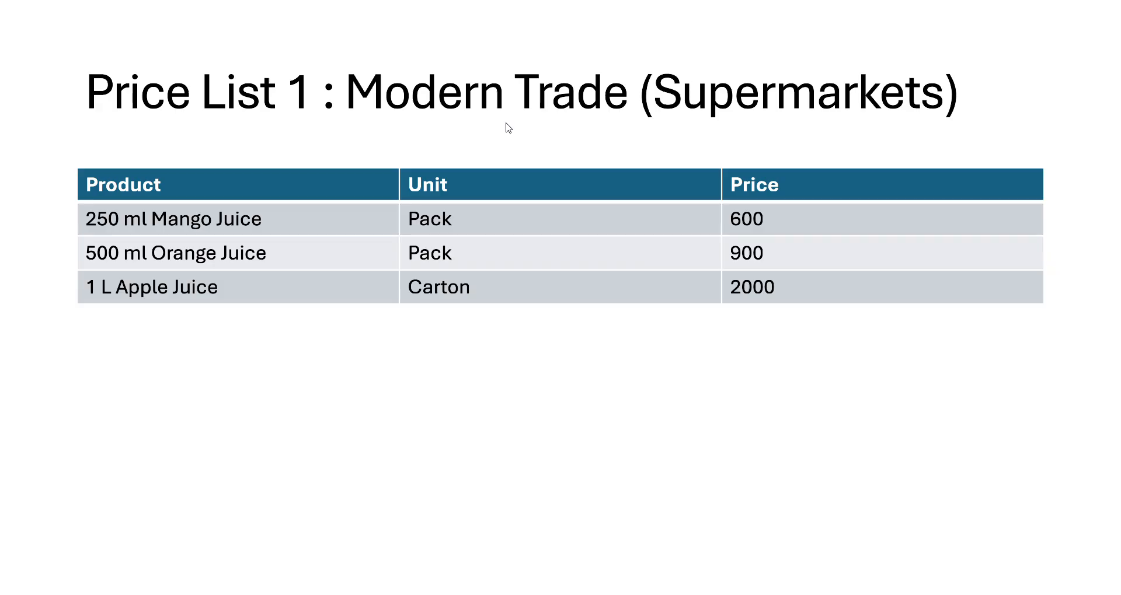
{"action": "key", "text": "alt+Tab"}
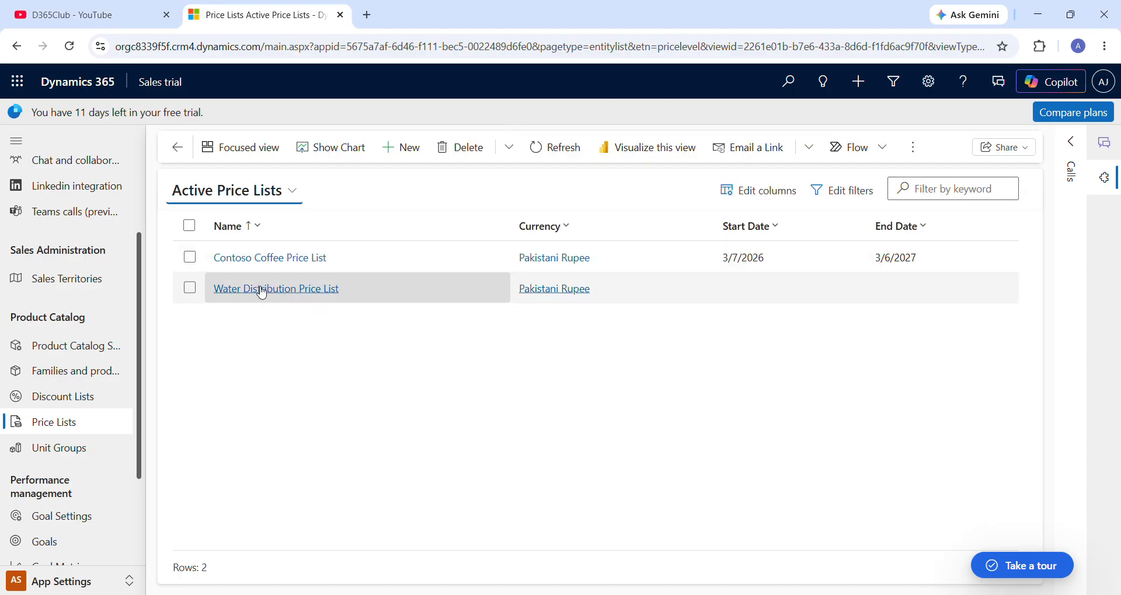
{"action": "left_click", "coordinate": [402, 147]}
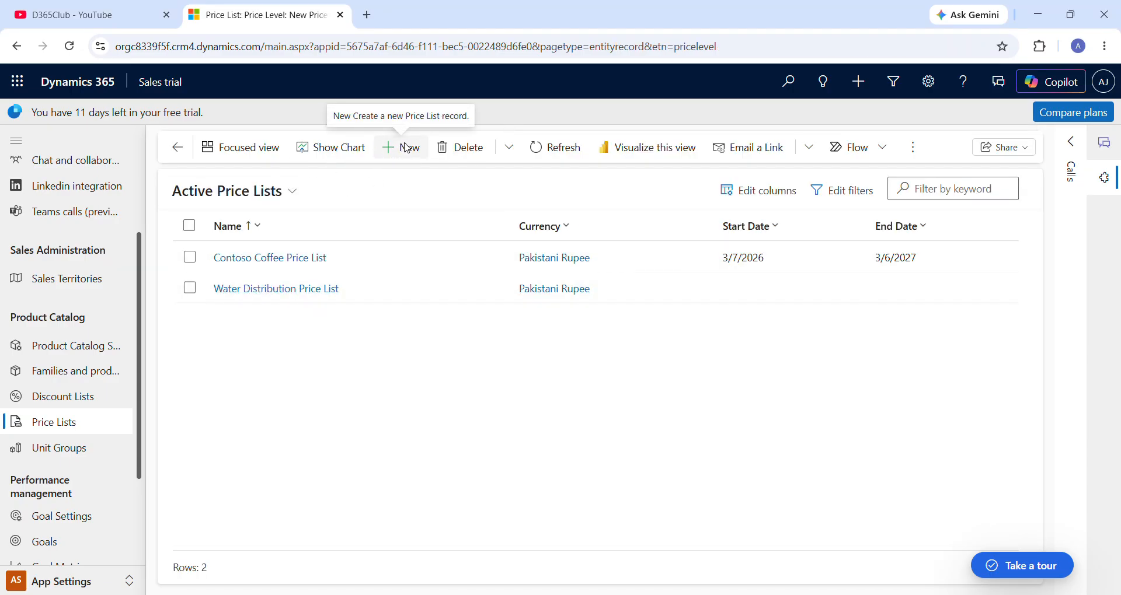
- Name the new price list "Modern Trade (supermarkets)", following the presentation slide, and save it
{"action": "left_click", "coordinate": [345, 350]}
{"action": "key", "text": "alt+Tab"}
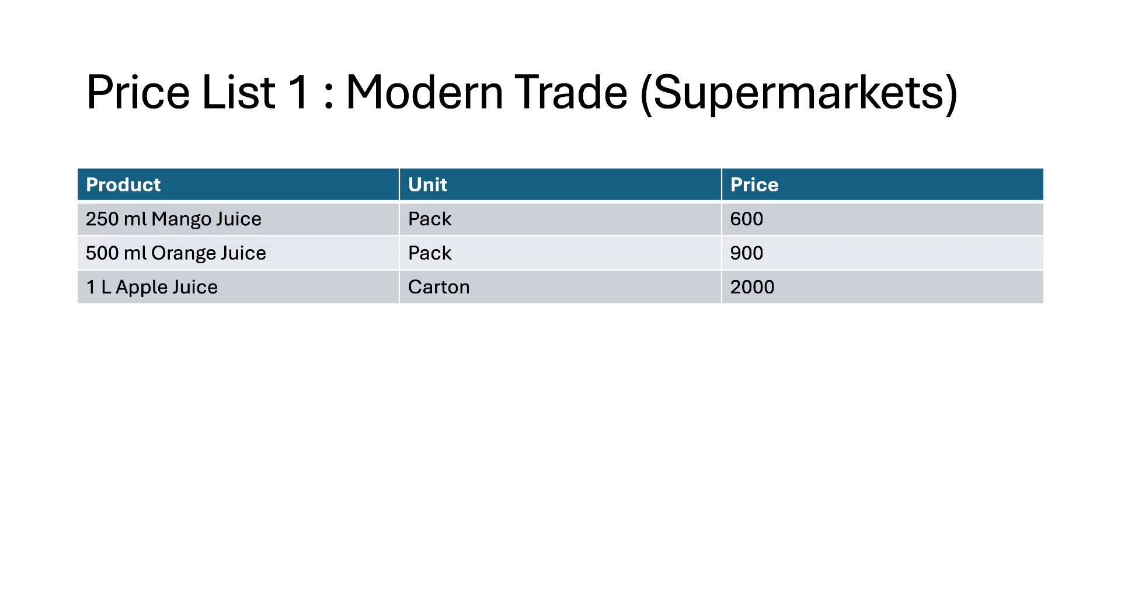
{"action": "key", "text": "alt+Tab"}
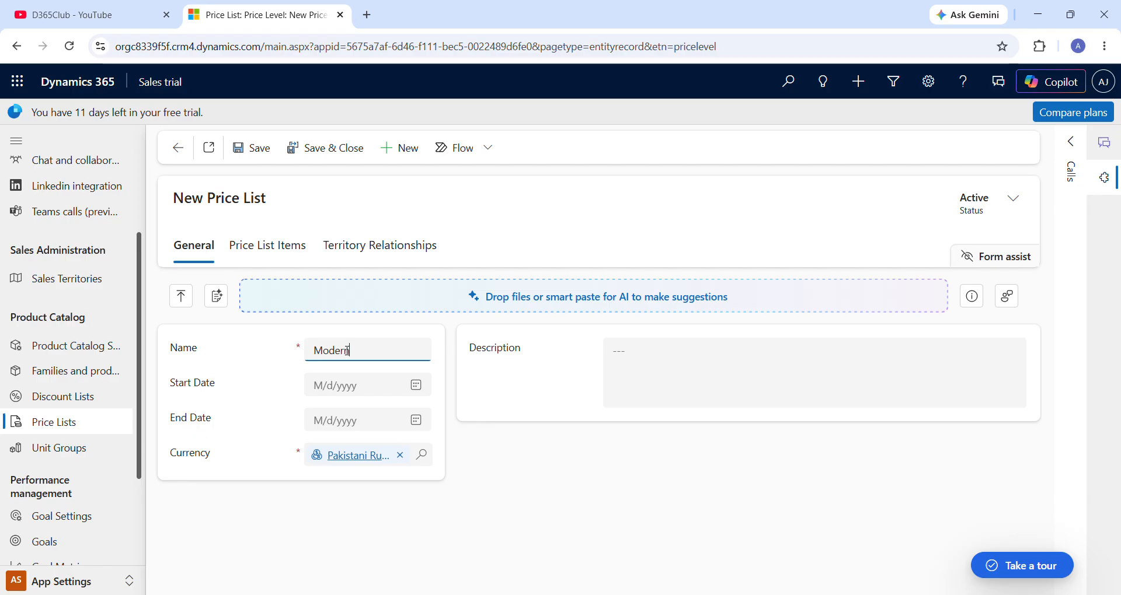
{"action": "type", "text": "(supermarket"}
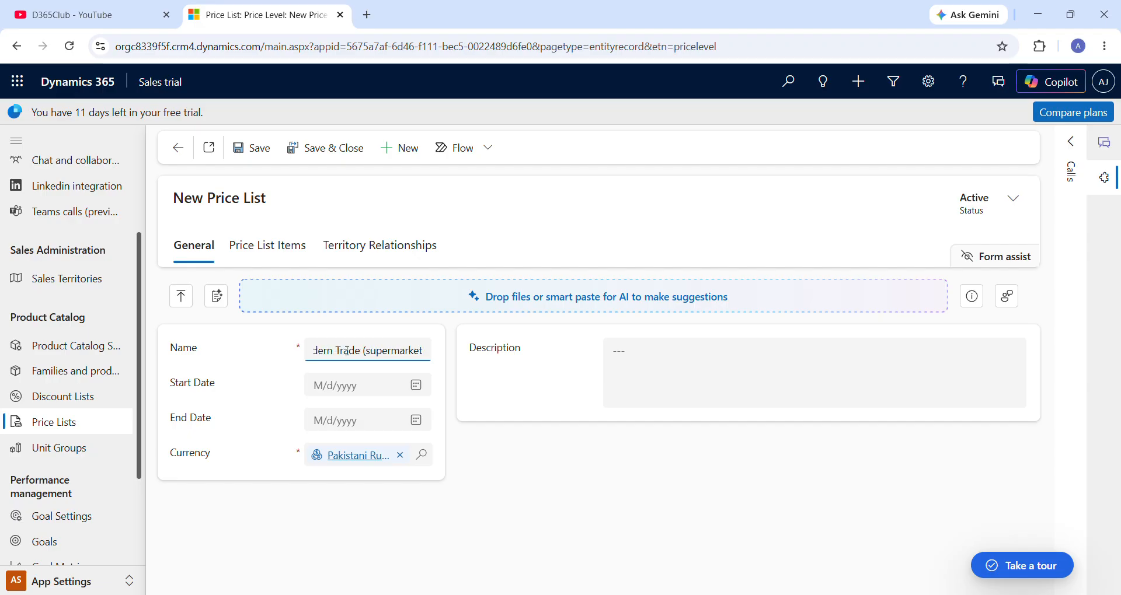
{"action": "type", "text": "s"}
{"action": "type", "text": ")"}
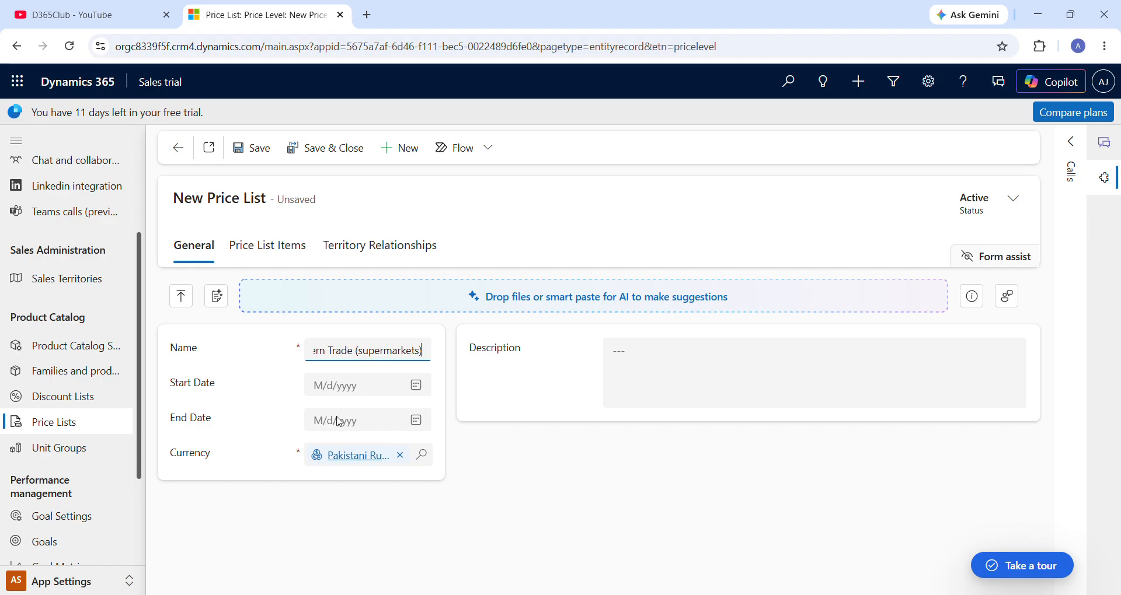
{"action": "left_click", "coordinate": [264, 145]}
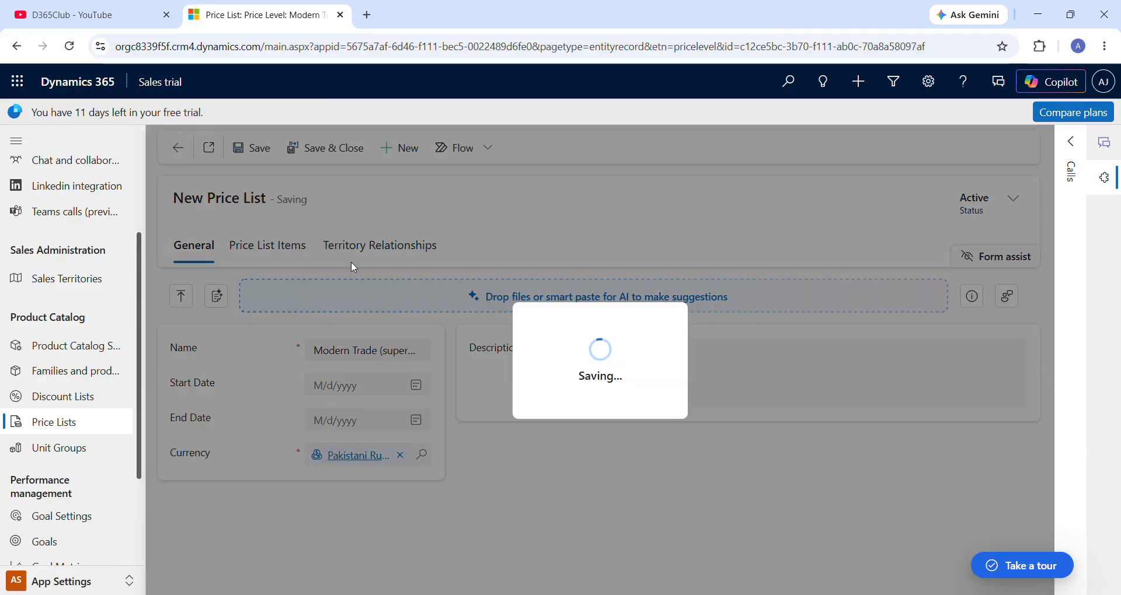
- Check the Modern Trade price slide and start a new price list item in the Modern Trade (supermarkets) price list
{"action": "key", "text": "alt+Tab"}
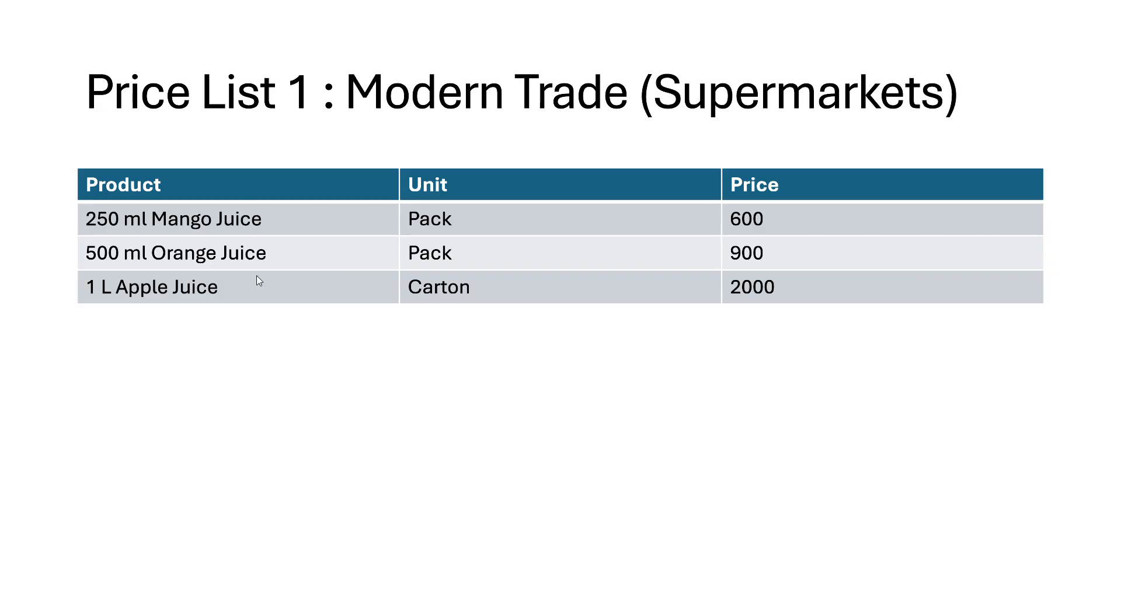
{"action": "key", "text": "alt+Tab"}
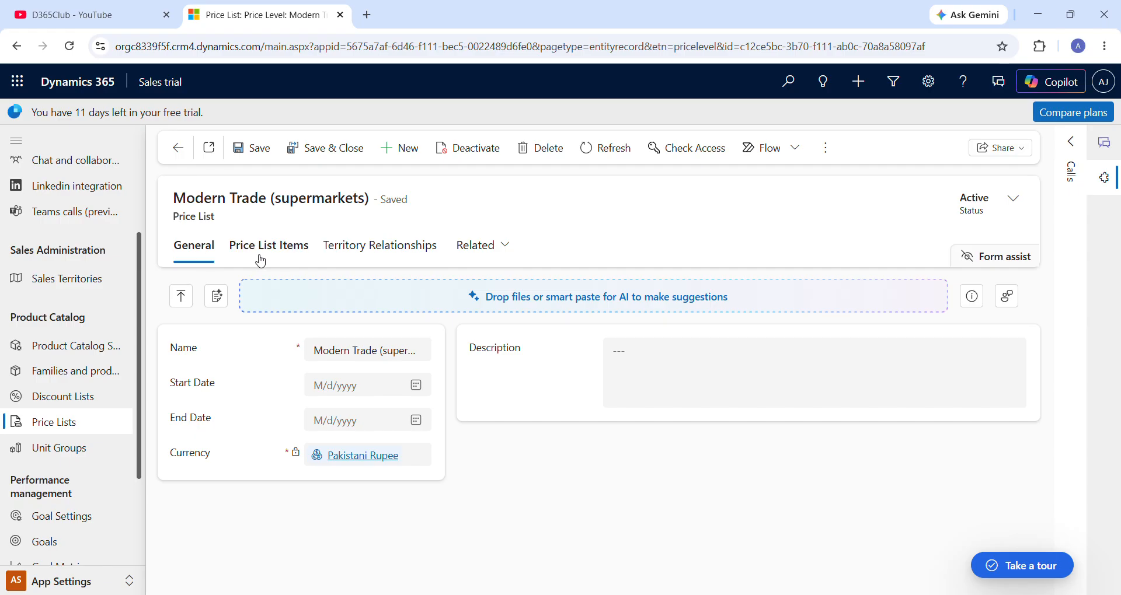
{"action": "left_click", "coordinate": [299, 259]}
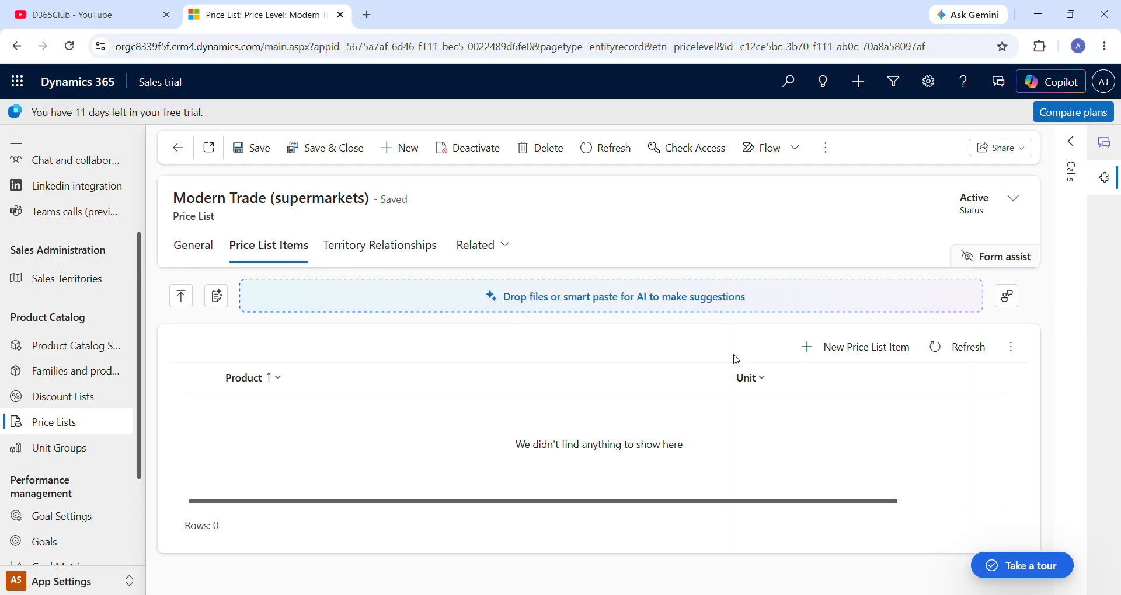
{"action": "left_click", "coordinate": [872, 358]}
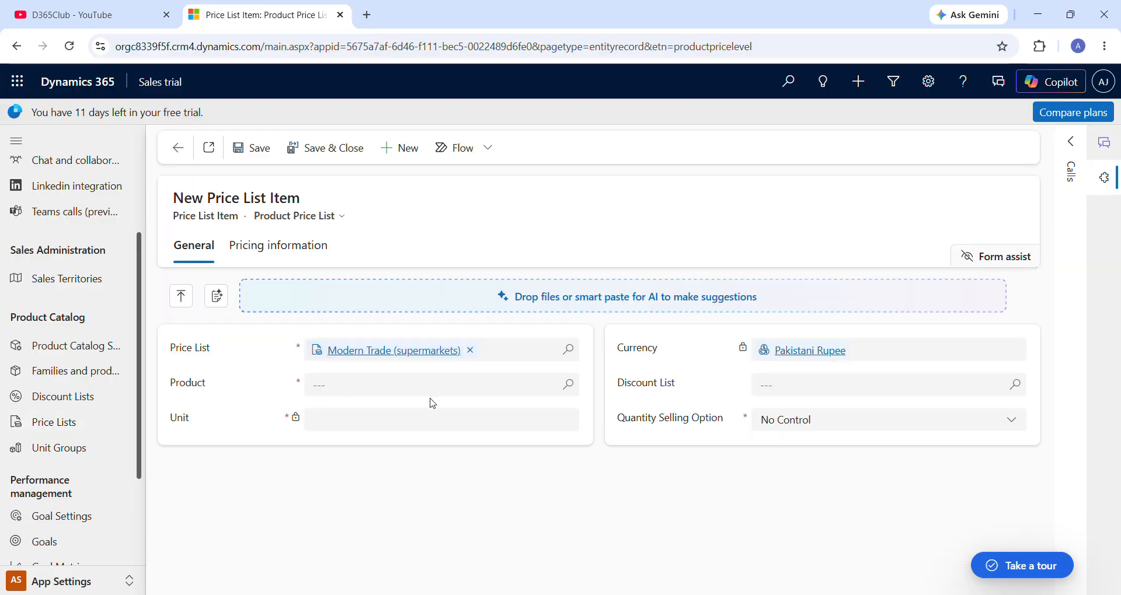
- Consult the Modern Trade price slide and select 250 ml juice as the new price list item's product
{"action": "key", "text": "alt+Tab"}
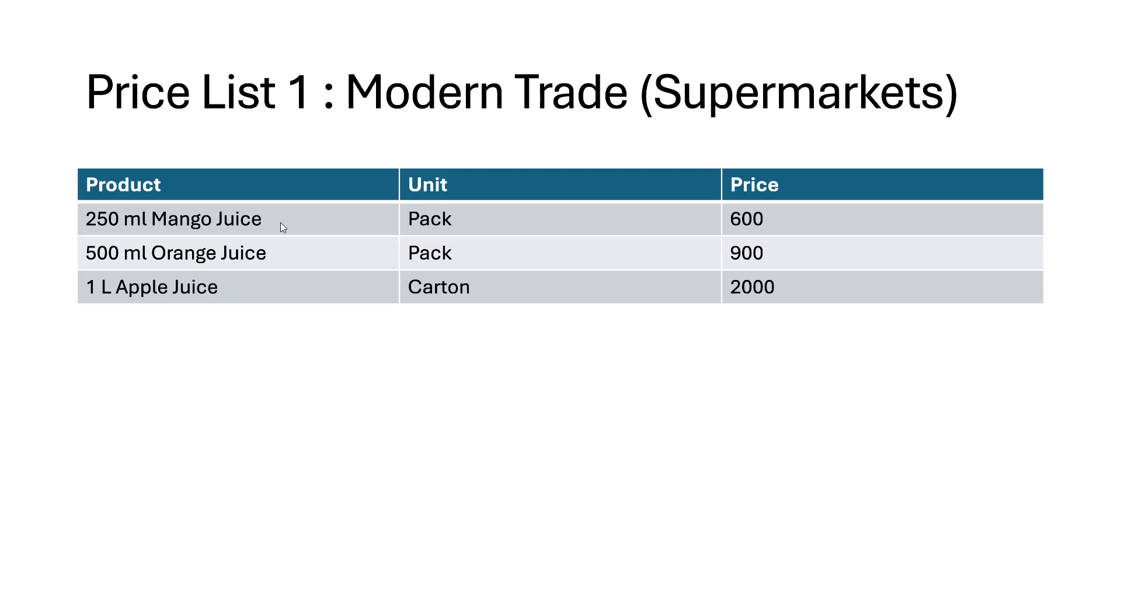
{"action": "key", "text": "alt+Tab"}
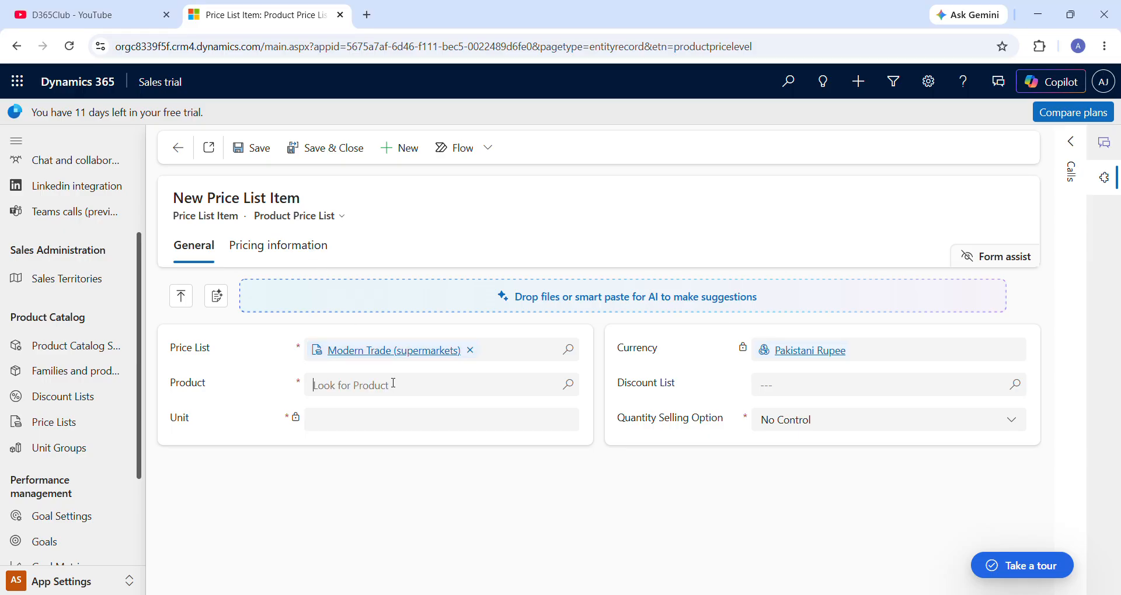
{"action": "left_click", "coordinate": [394, 384]}
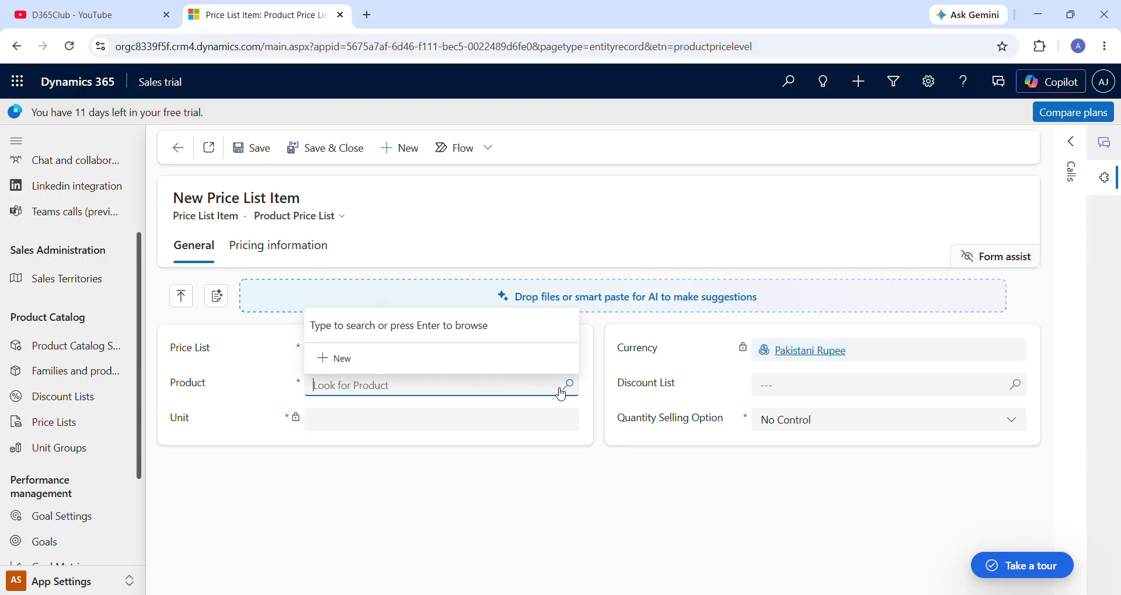
{"action": "key", "text": "alt+Tab"}
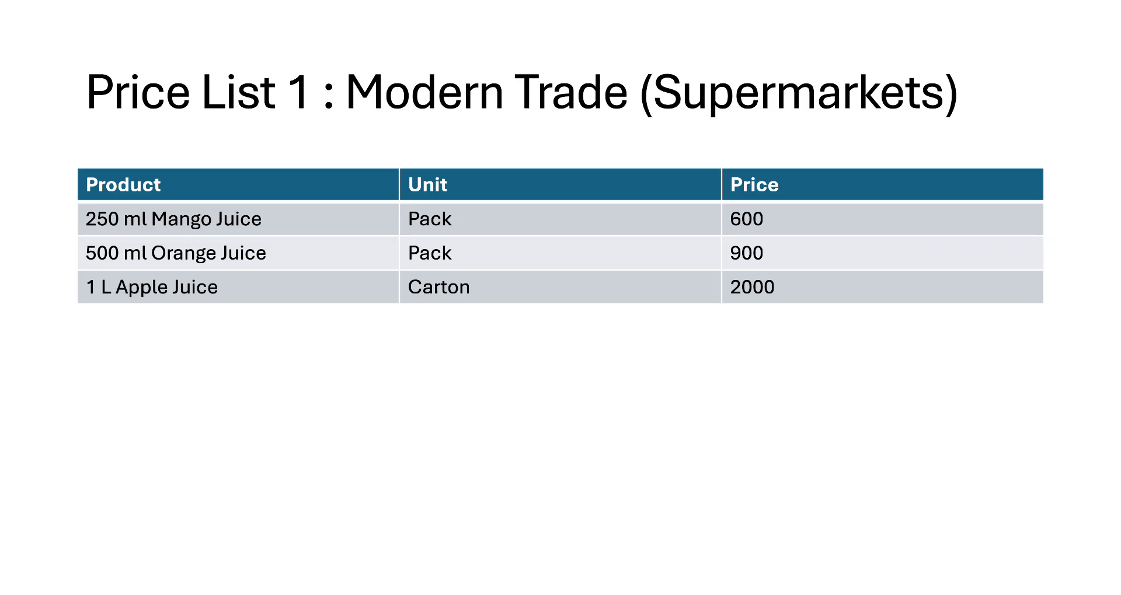
{"action": "key", "text": "alt+Tab"}
{"action": "left_click", "coordinate": [561, 392]}
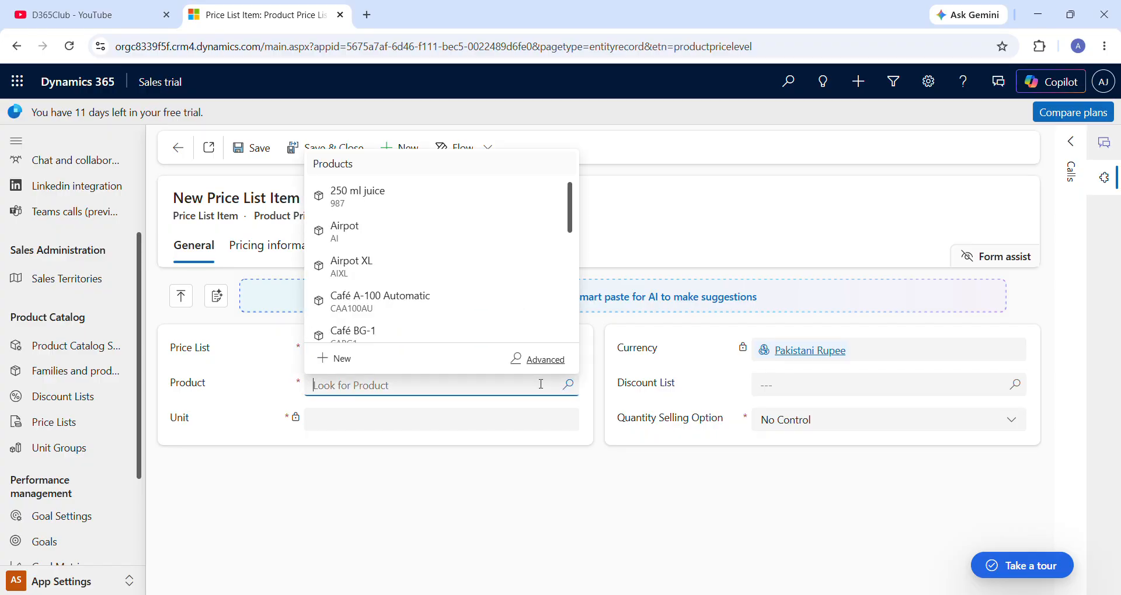
{"action": "left_click", "coordinate": [430, 207]}
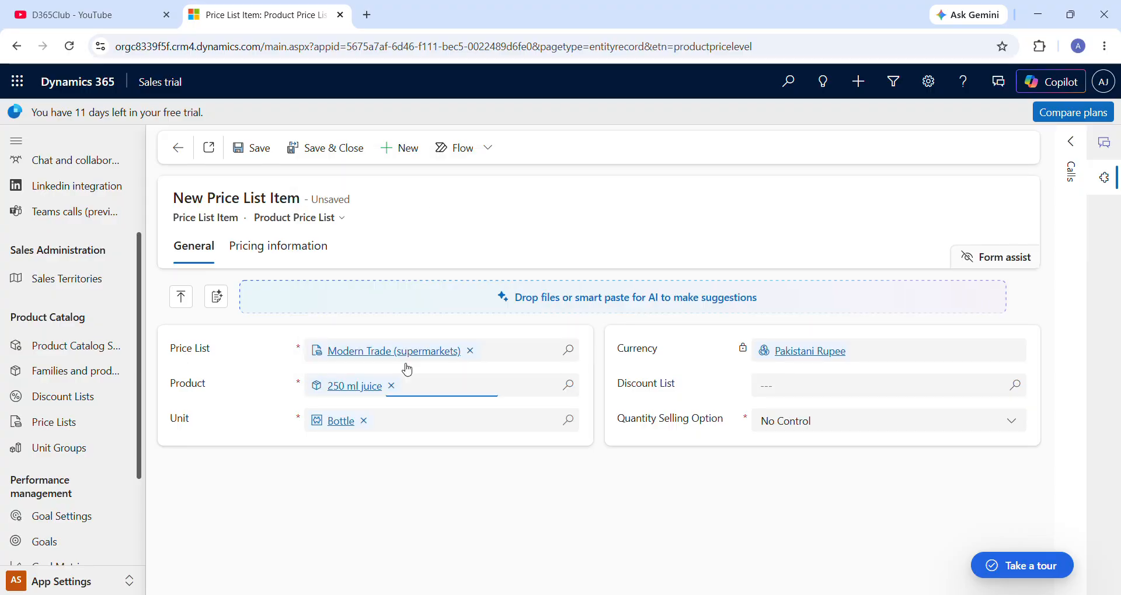
- Check the unit on the Modern Trade slide and set the price list item's unit to Pack of 6
{"action": "key", "text": "alt+Tab"}
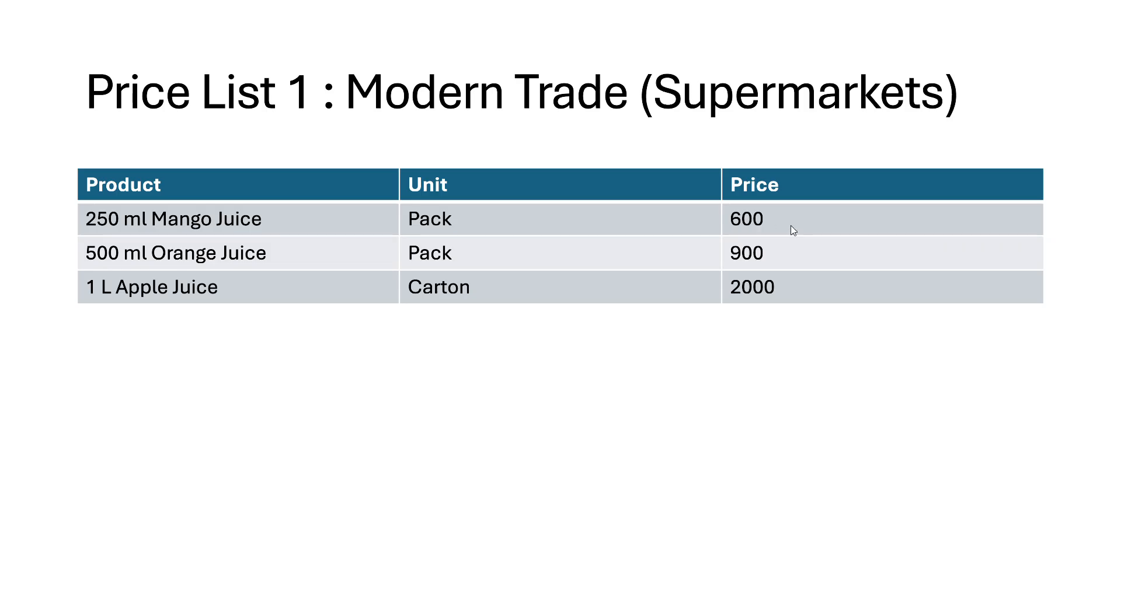
{"action": "key", "text": "alt+Tab"}
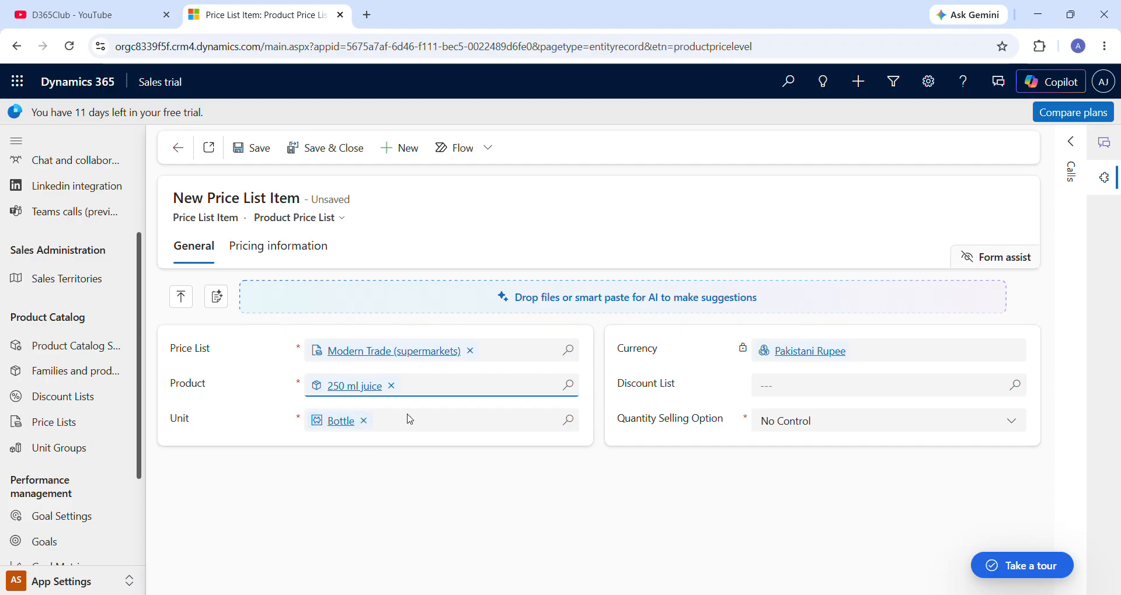
{"action": "left_click", "coordinate": [568, 421]}
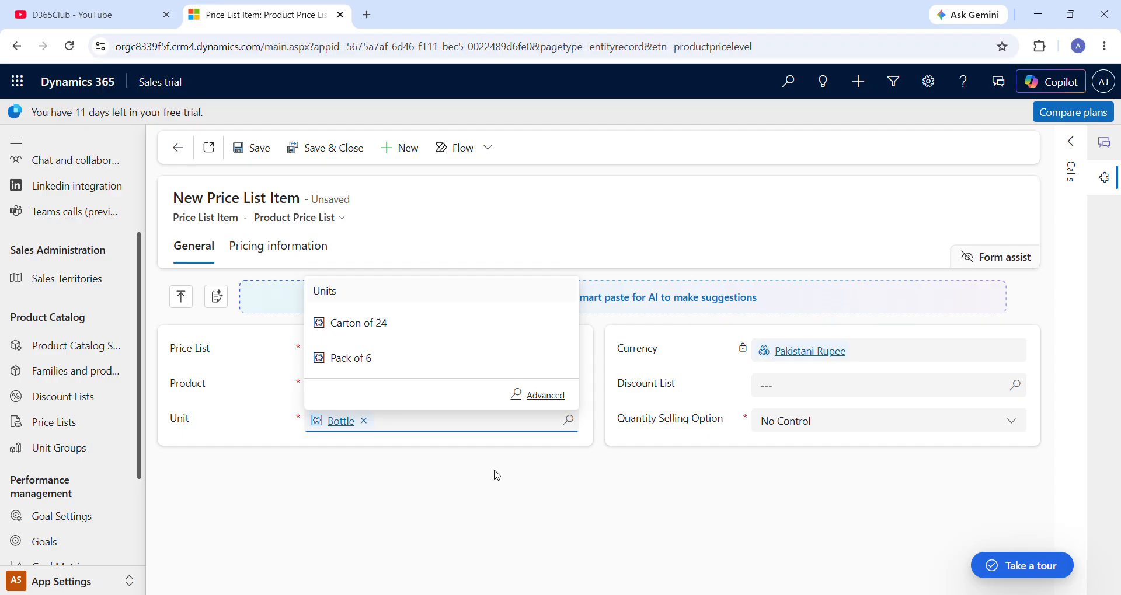
{"action": "left_click", "coordinate": [453, 372]}
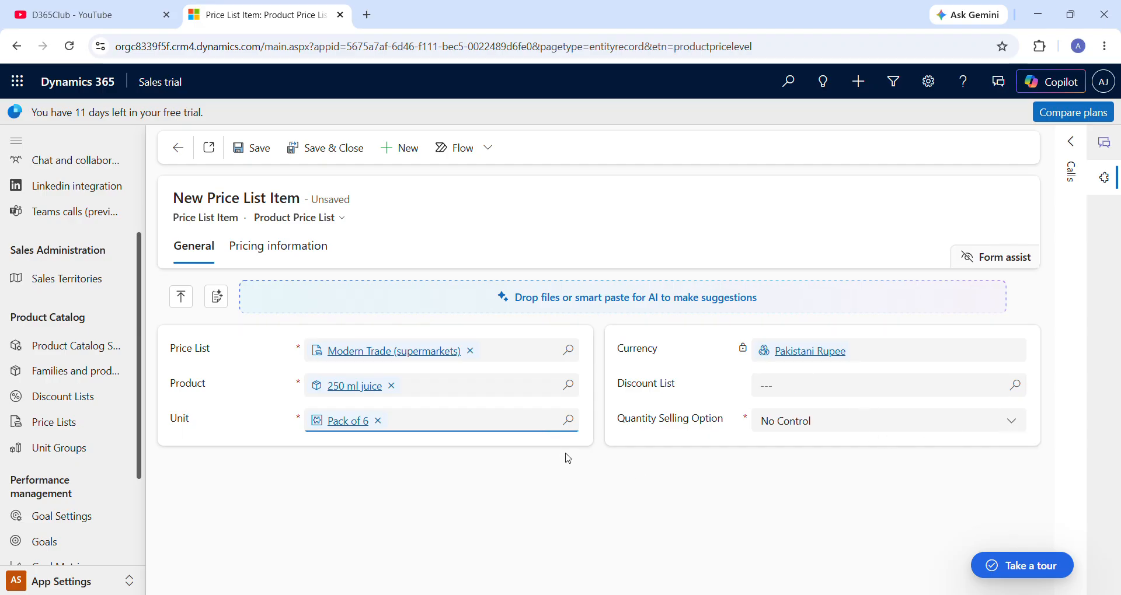
- Set the price list item's amount to 600, save the item, and return to its general details
{"action": "left_click", "coordinate": [305, 258]}
{"action": "left_click", "coordinate": [431, 416]}
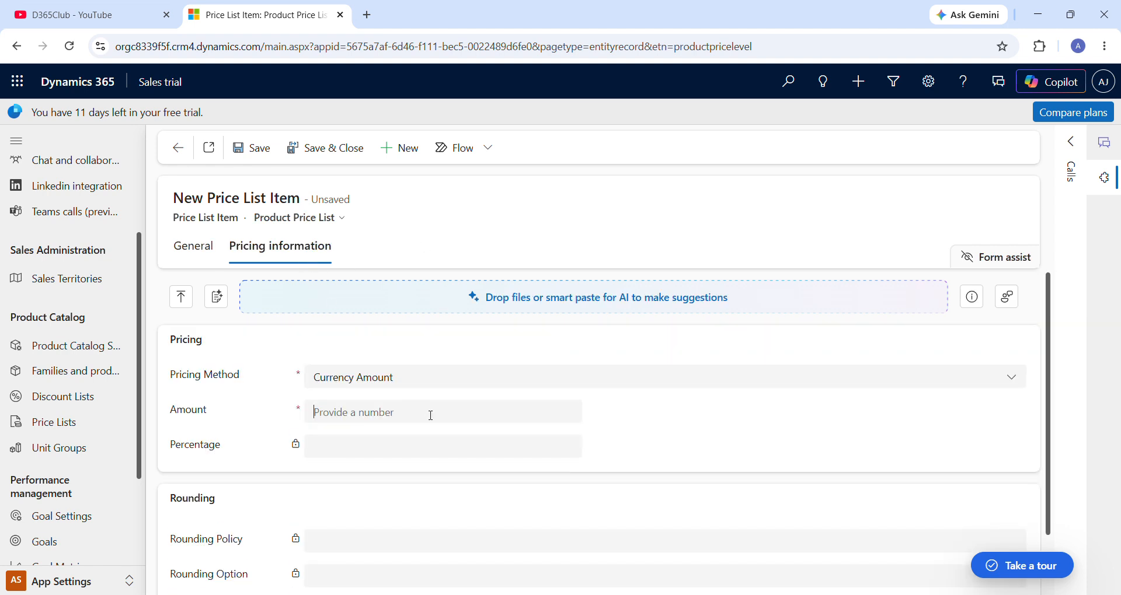
{"action": "type", "text": "622"}
{"action": "key", "text": "BackSpace"}
{"action": "key", "text": "BackSpace"}
{"action": "key", "text": "BackSpace"}
{"action": "type", "text": "11"}
{"action": "key", "text": "BackSpace"}
{"action": "key", "text": "BackSpace"}
{"action": "type", "text": "600"}
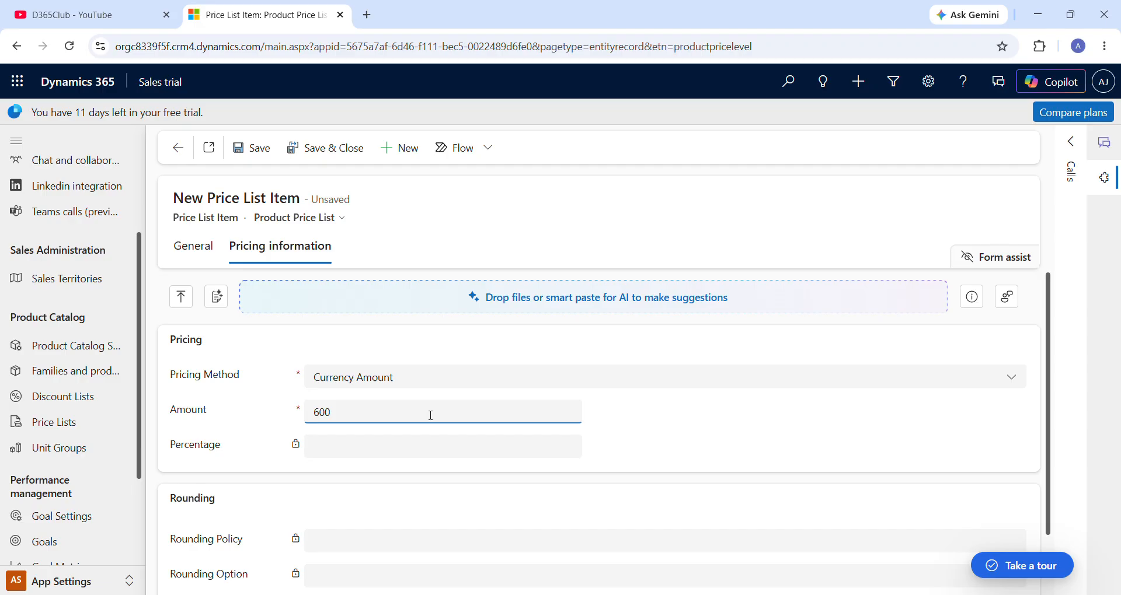
{"action": "left_click", "coordinate": [554, 516]}
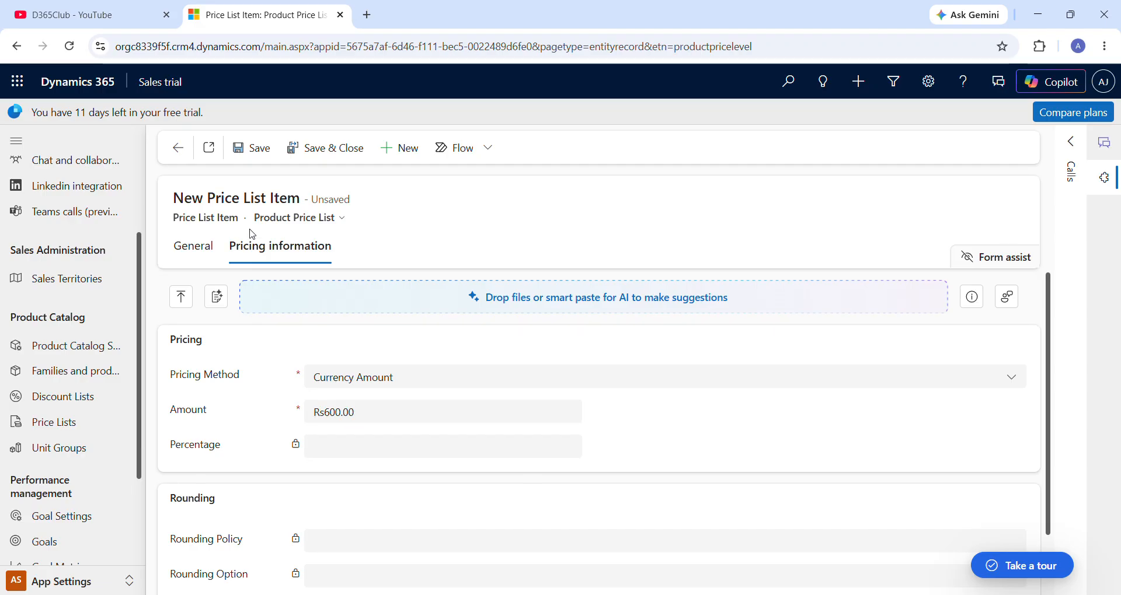
{"action": "left_click", "coordinate": [268, 151]}
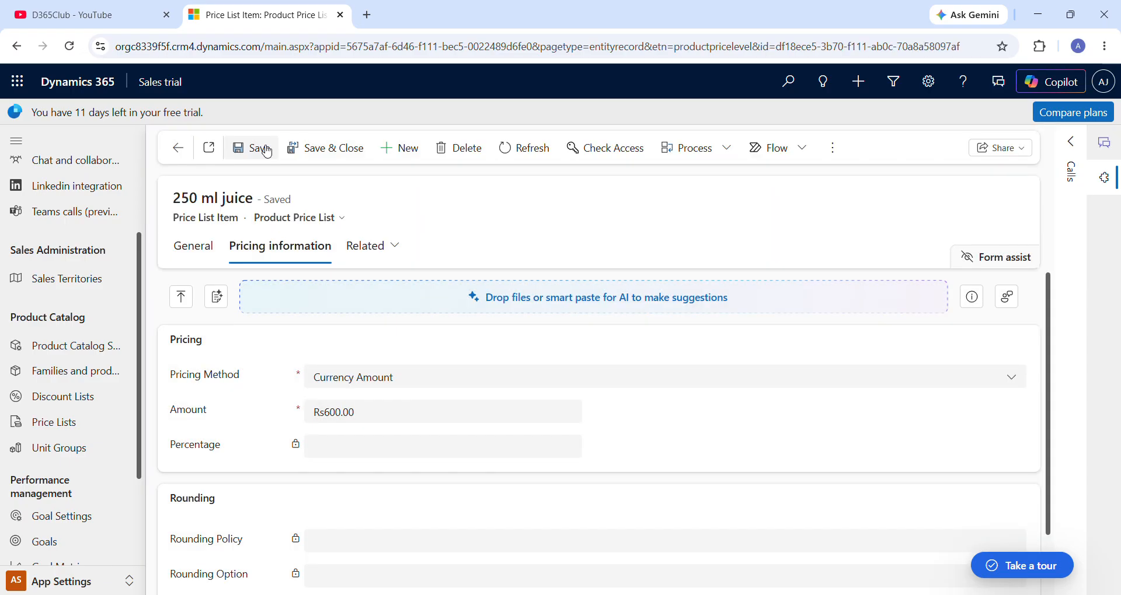
{"action": "left_click_drag", "start_coordinate": [1045, 391], "coordinate": [1044, 350]}
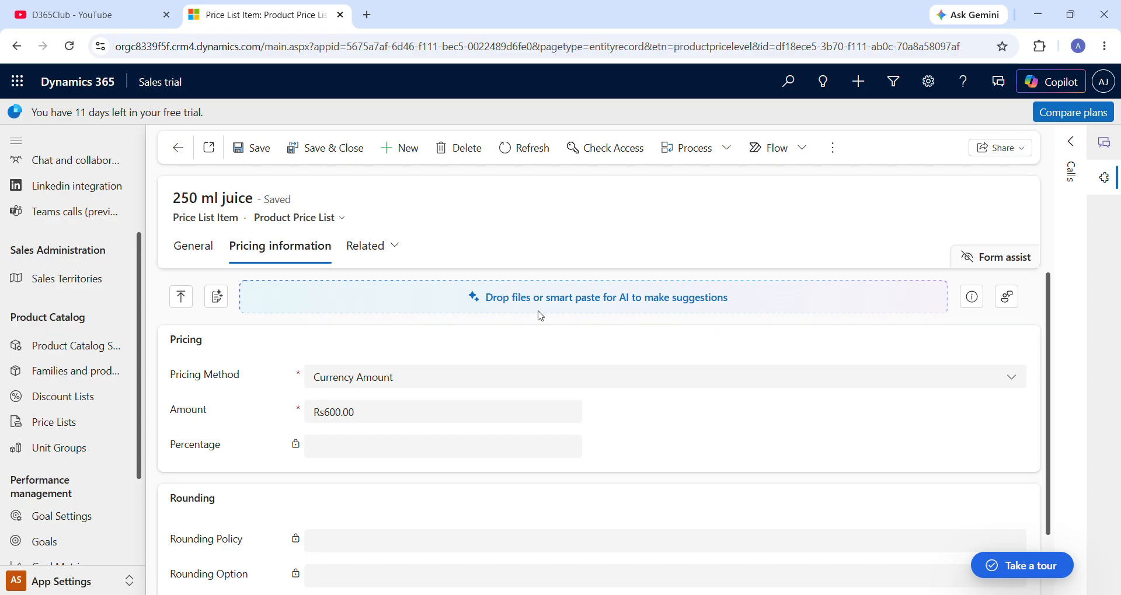
{"action": "left_click", "coordinate": [200, 252]}
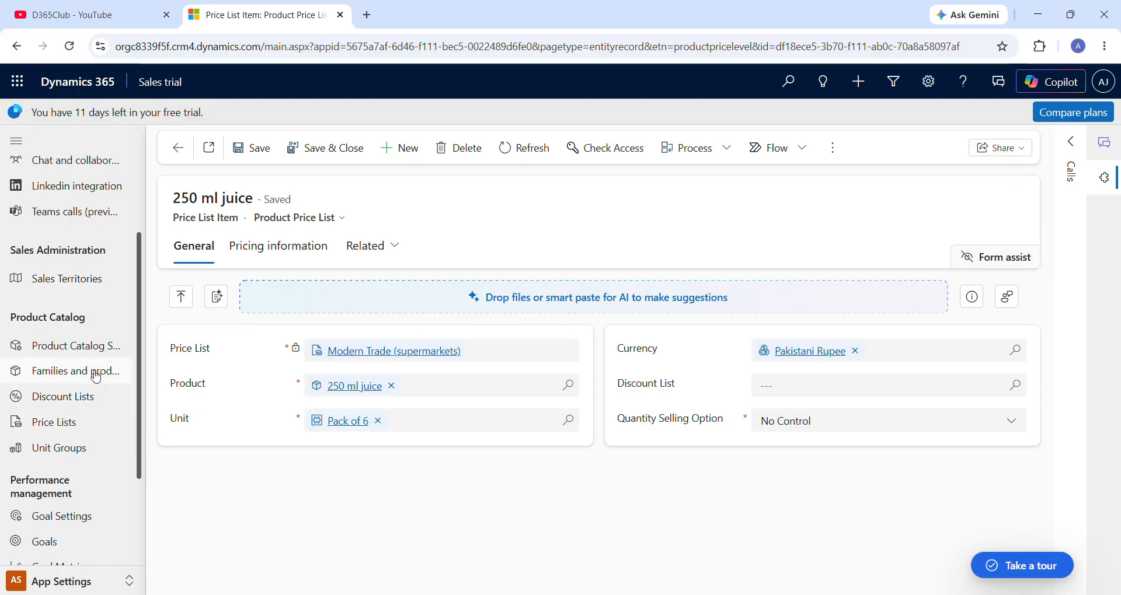
- Filter the families and products list for "freshpure" and open the FreshPure Juices product family
{"action": "left_click", "coordinate": [97, 350]}
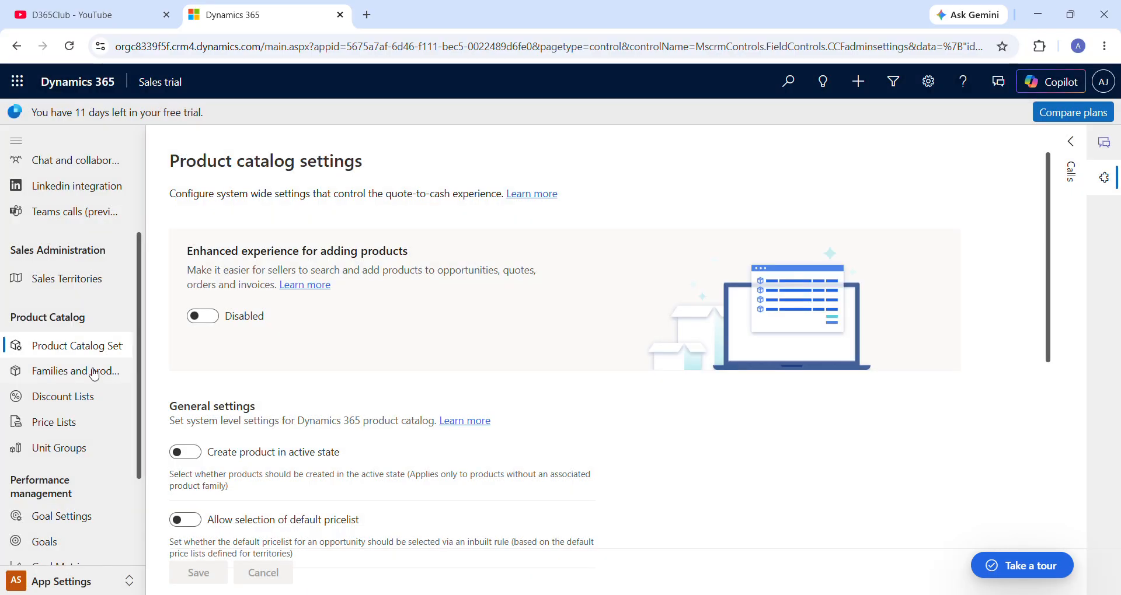
{"action": "left_click", "coordinate": [90, 383]}
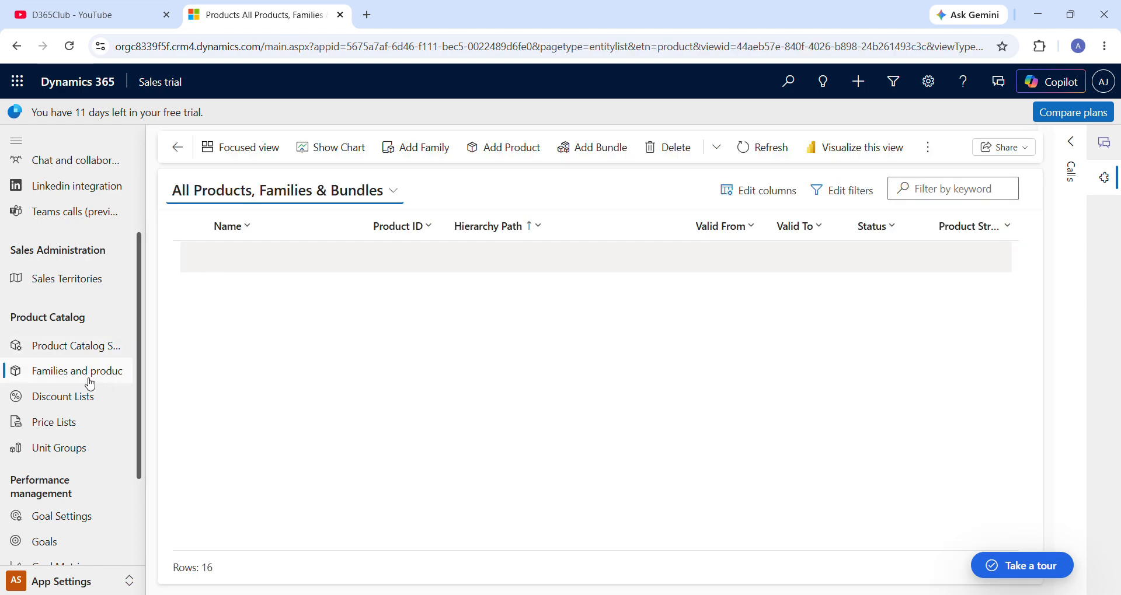
{"action": "left_click", "coordinate": [981, 182]}
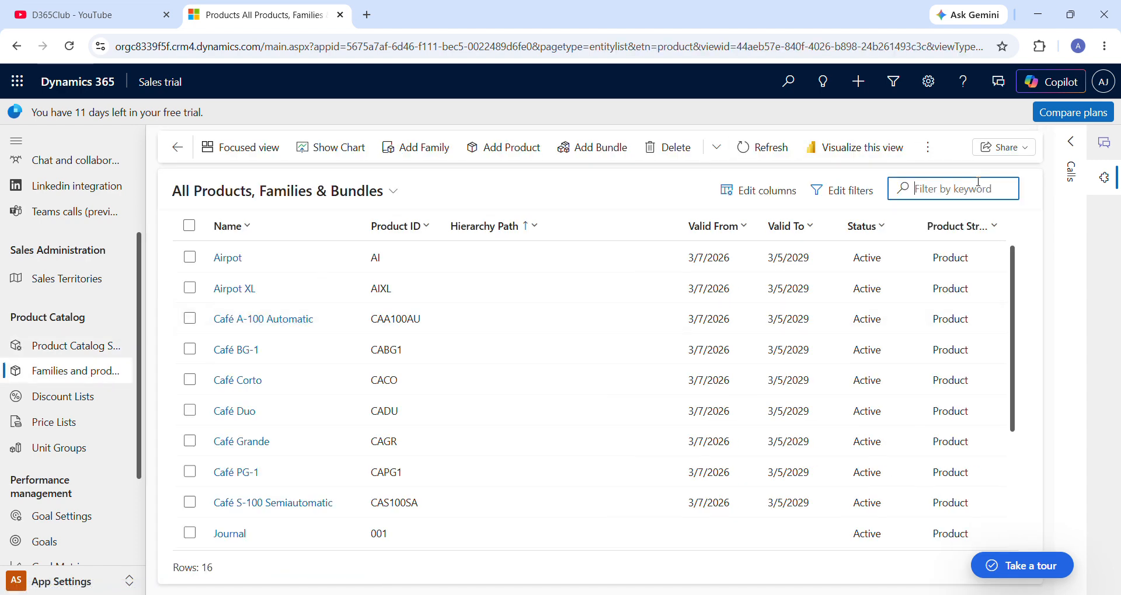
{"action": "type", "text": "freshpure"}
{"action": "key", "text": "Return"}
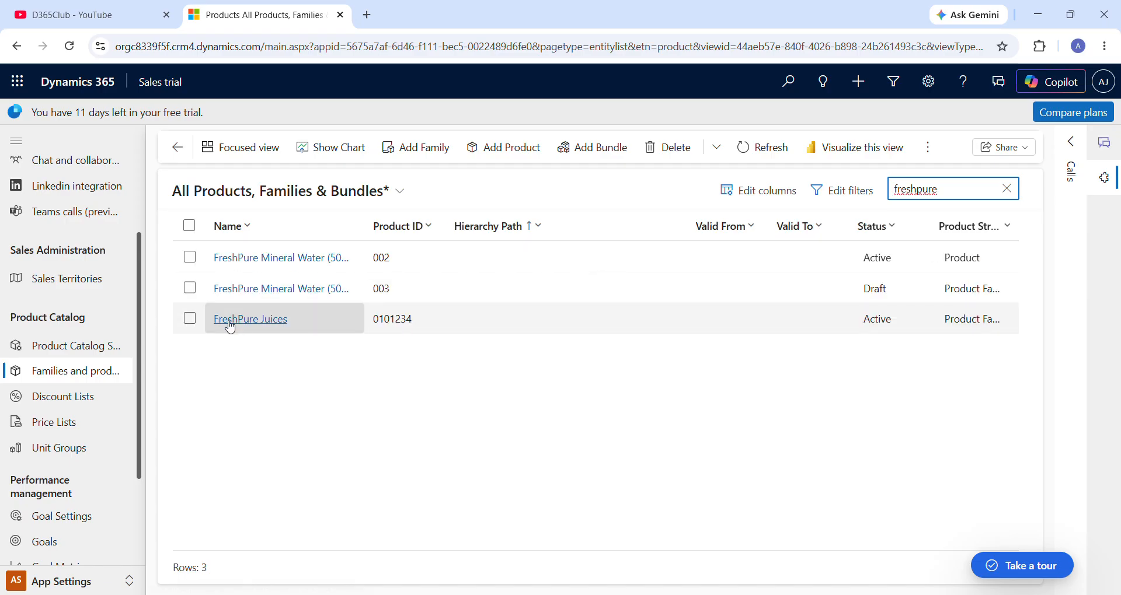
{"action": "left_click", "coordinate": [230, 321]}
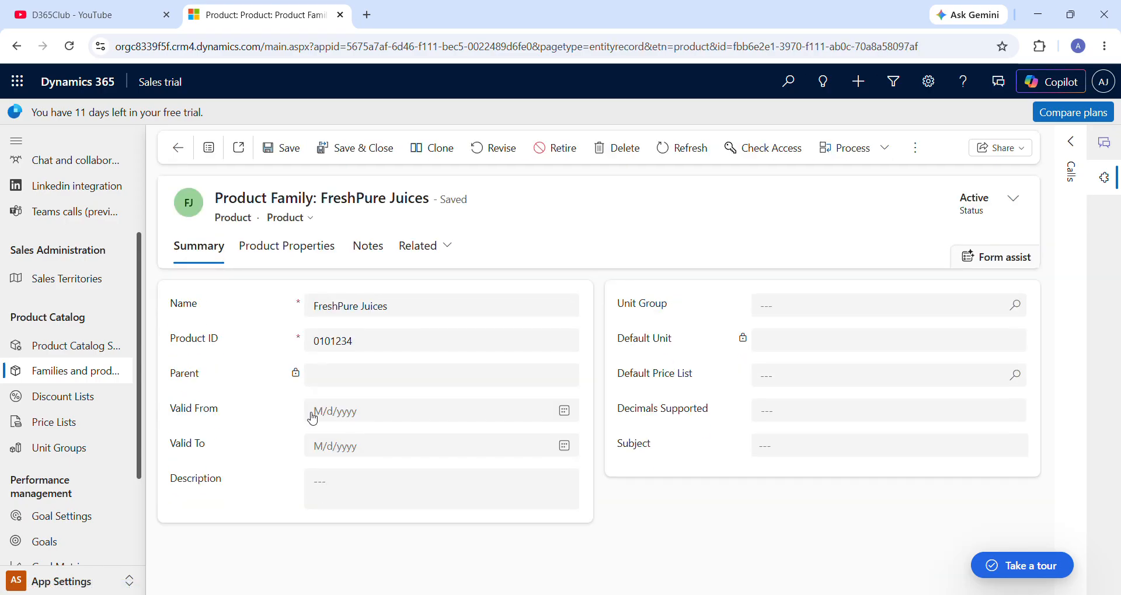
- Review the FreshPure Juices family's properties, set its default price list to Modern Trade (supermarkets), and save it
{"action": "left_click", "coordinate": [318, 252]}
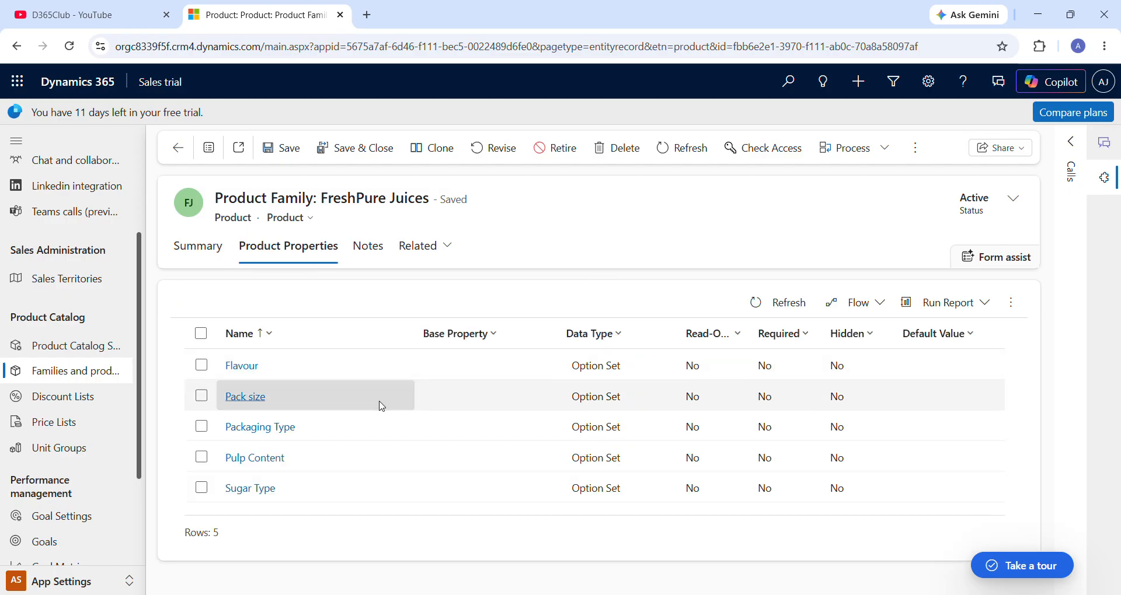
{"action": "left_click", "coordinate": [210, 250]}
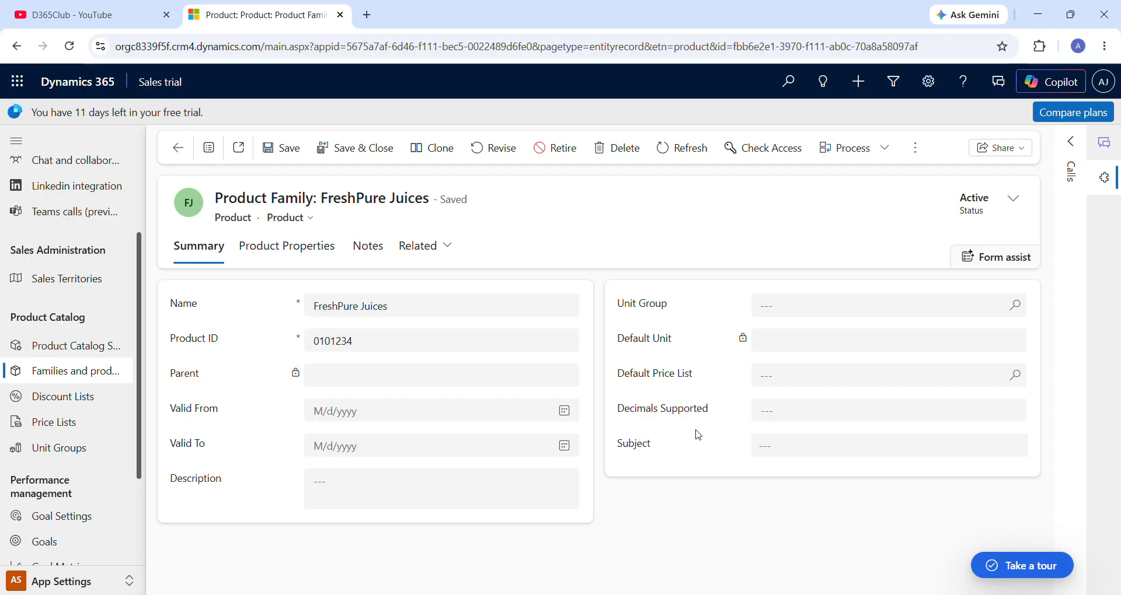
{"action": "left_click", "coordinate": [1015, 376]}
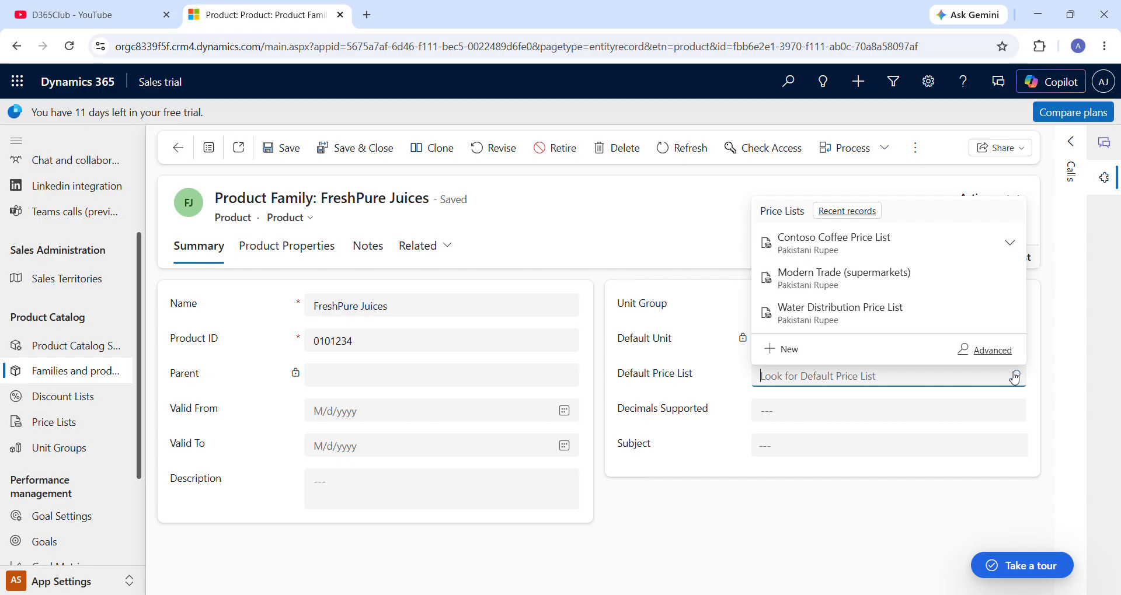
{"action": "left_click", "coordinate": [887, 278]}
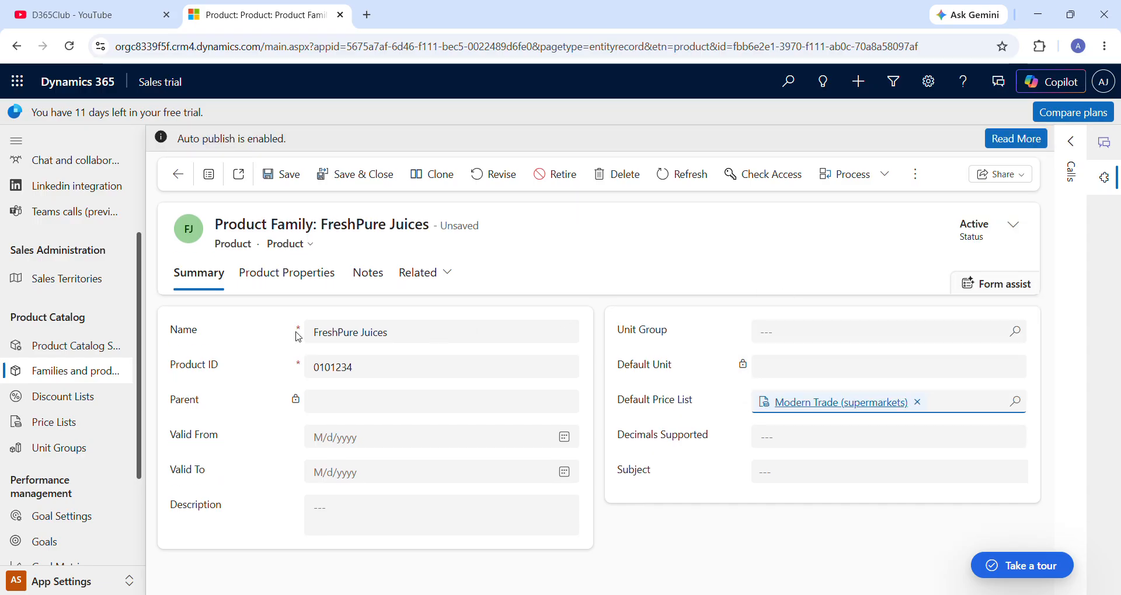
{"action": "left_click", "coordinate": [279, 179]}
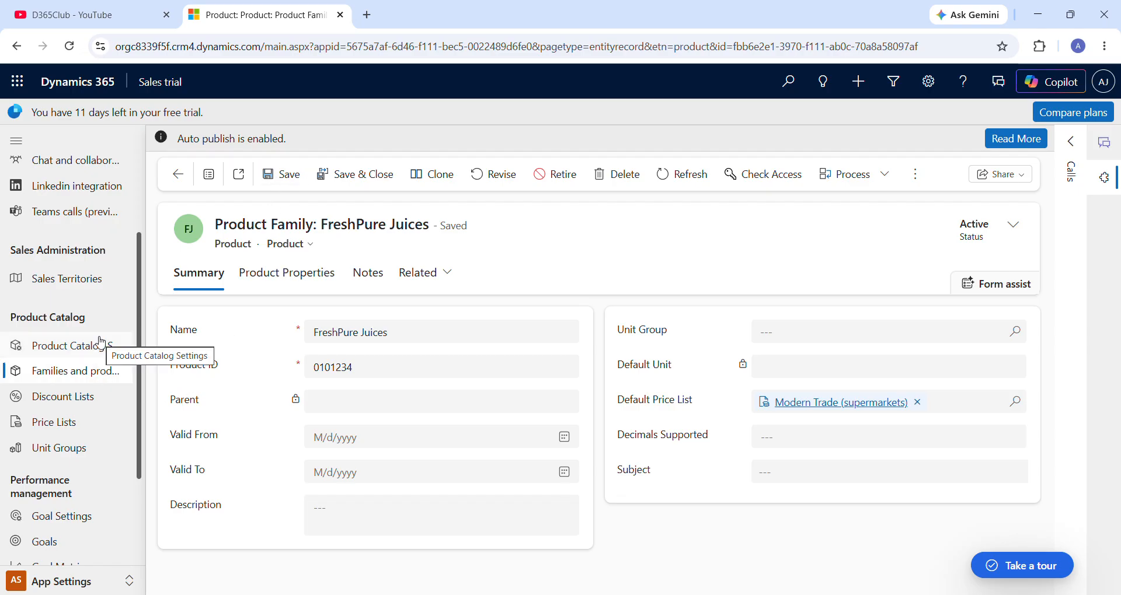
- Return to the families and products list, filter it for "250", and open the 250 ml juice product
{"action": "left_click", "coordinate": [91, 379]}
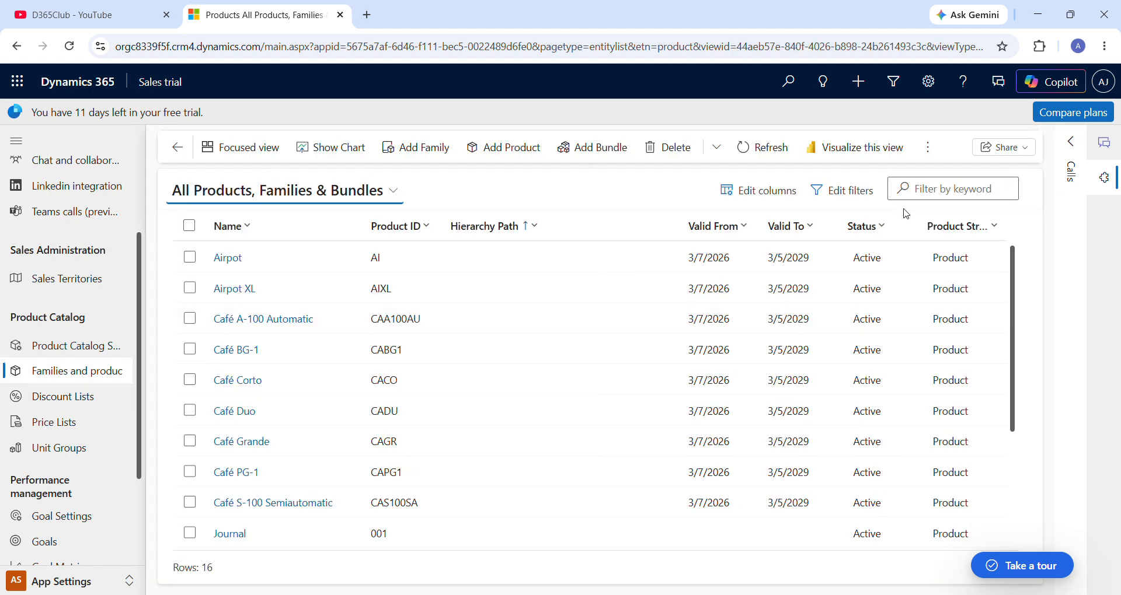
{"action": "left_click", "coordinate": [950, 185]}
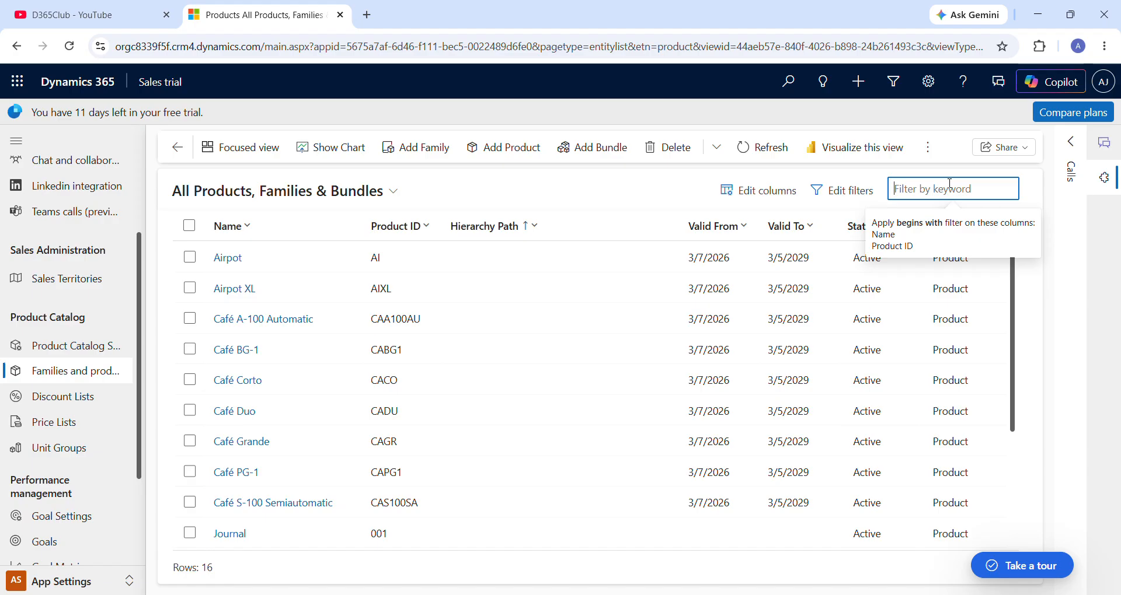
{"action": "type", "text": "juice"}
{"action": "key", "text": "Return"}
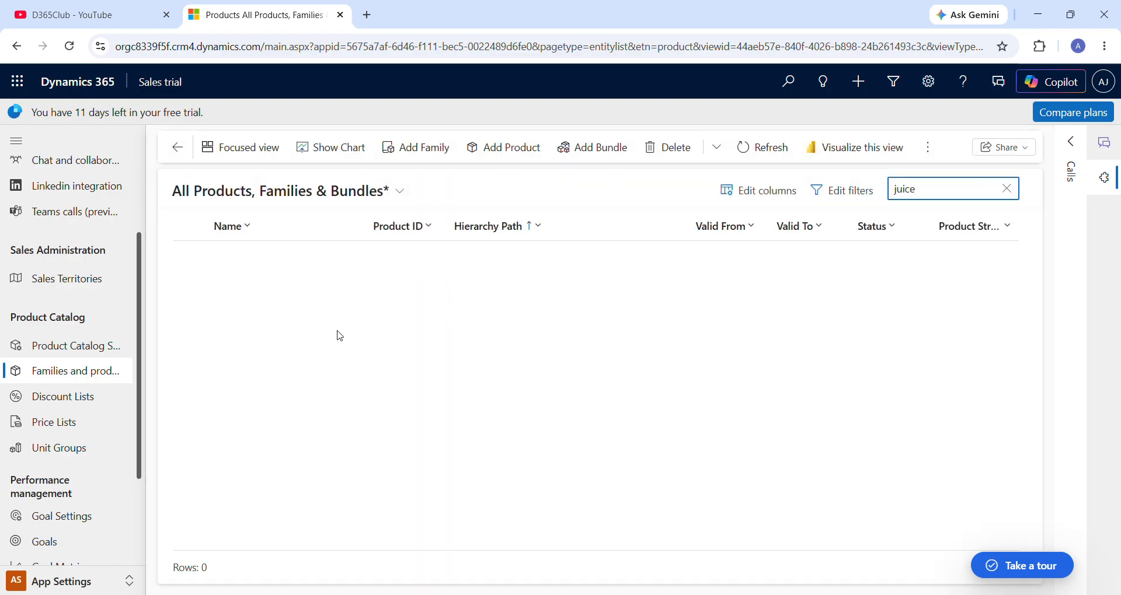
{"action": "double_click", "coordinate": [900, 189]}
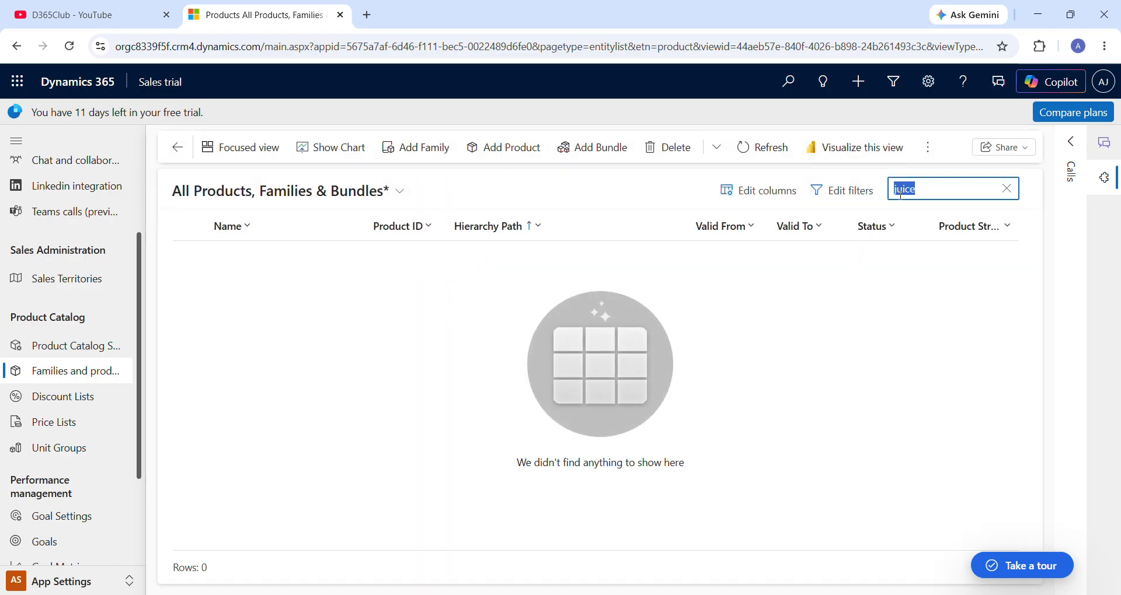
{"action": "type", "text": "250"}
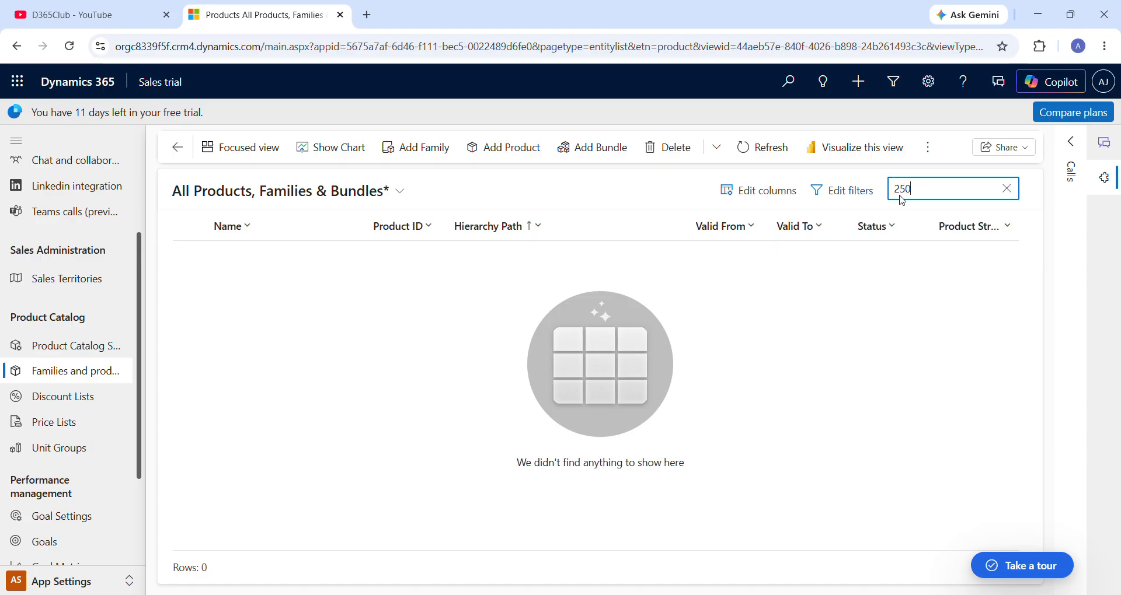
{"action": "key", "text": "Return"}
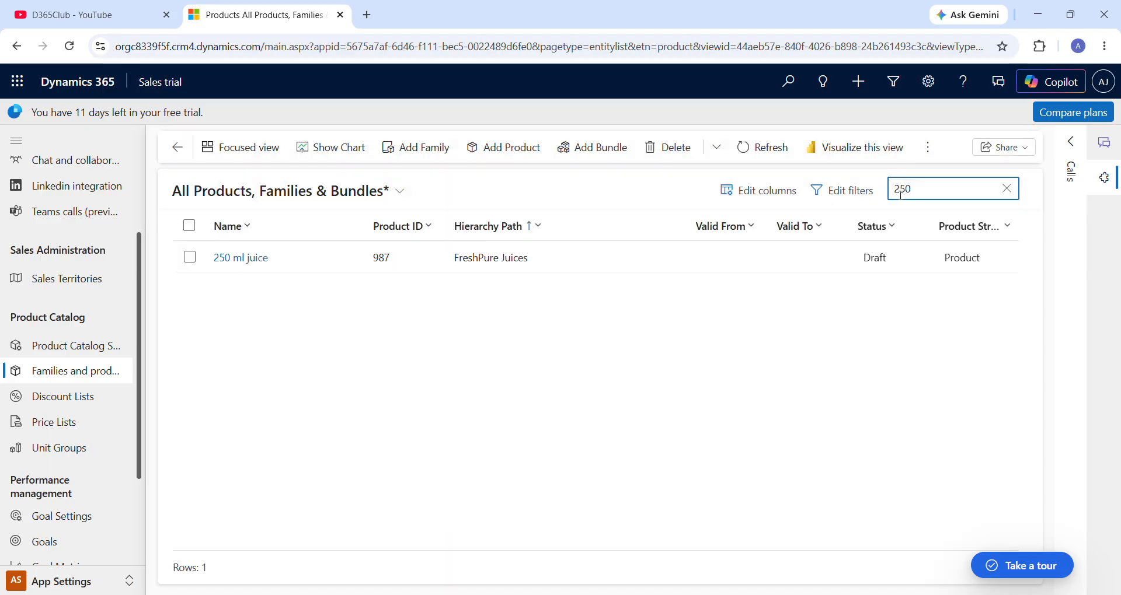
{"action": "left_click", "coordinate": [240, 256]}
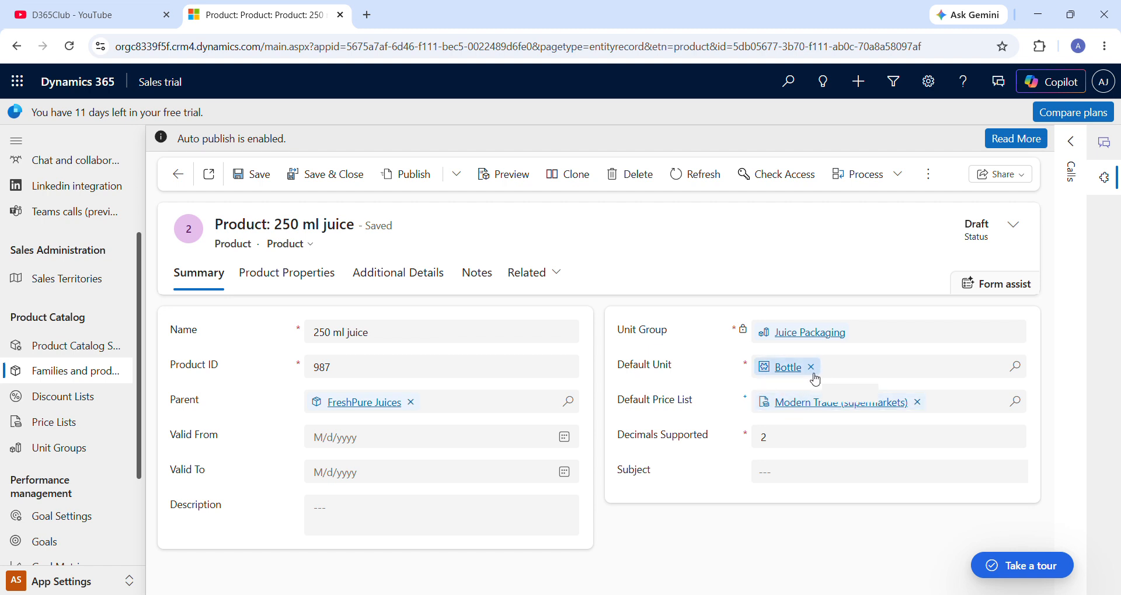
- Publish the 250 ml juice product and confirm the publication
{"action": "left_click", "coordinate": [927, 479]}
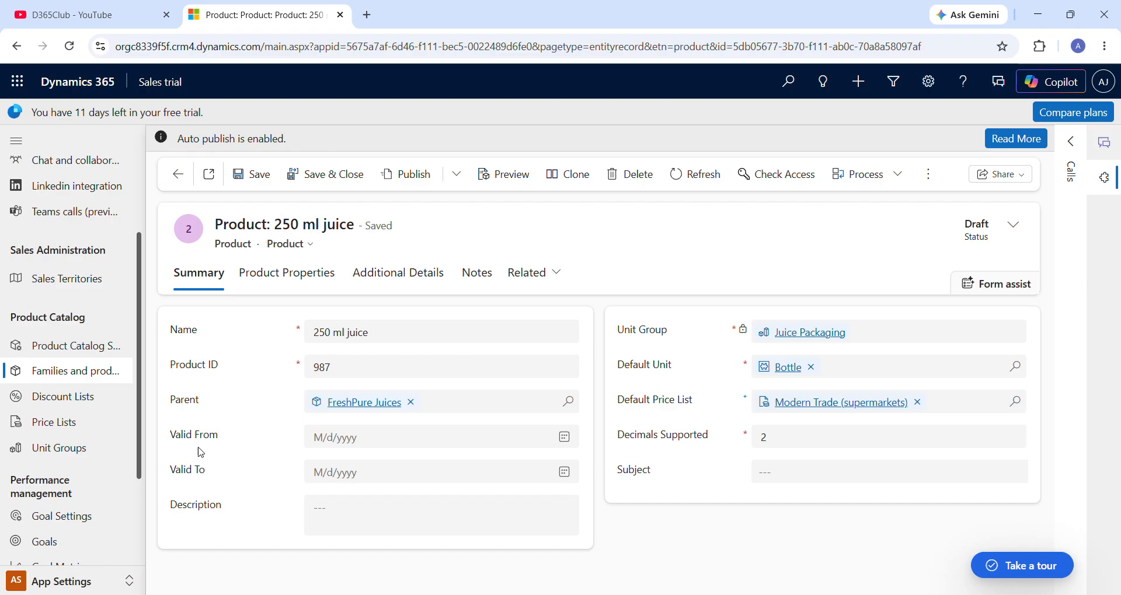
{"action": "left_click", "coordinate": [422, 185]}
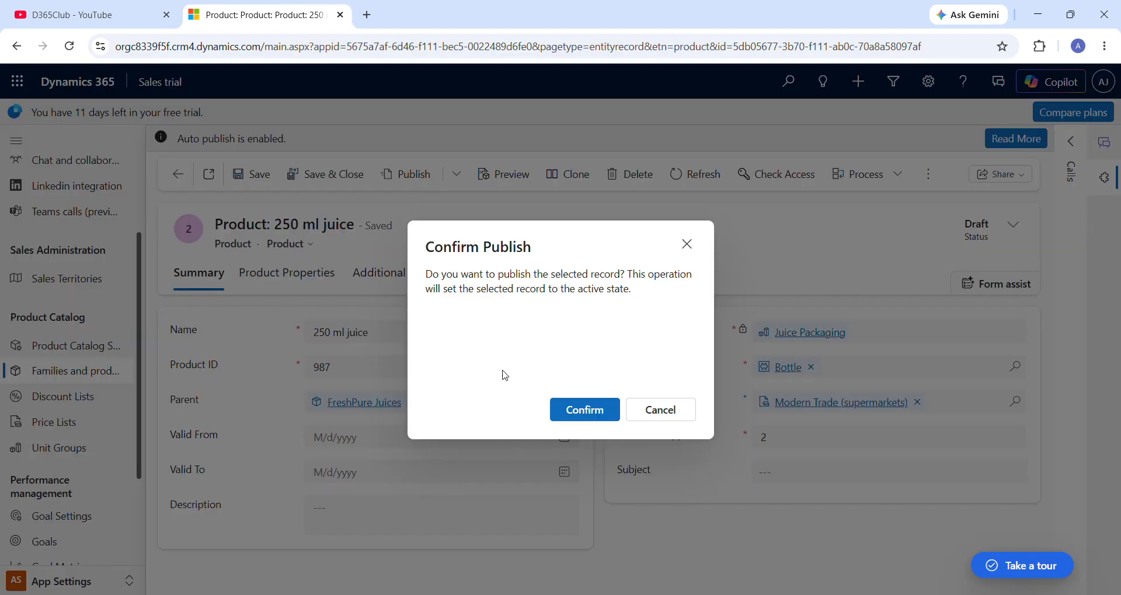
{"action": "left_click", "coordinate": [606, 411]}
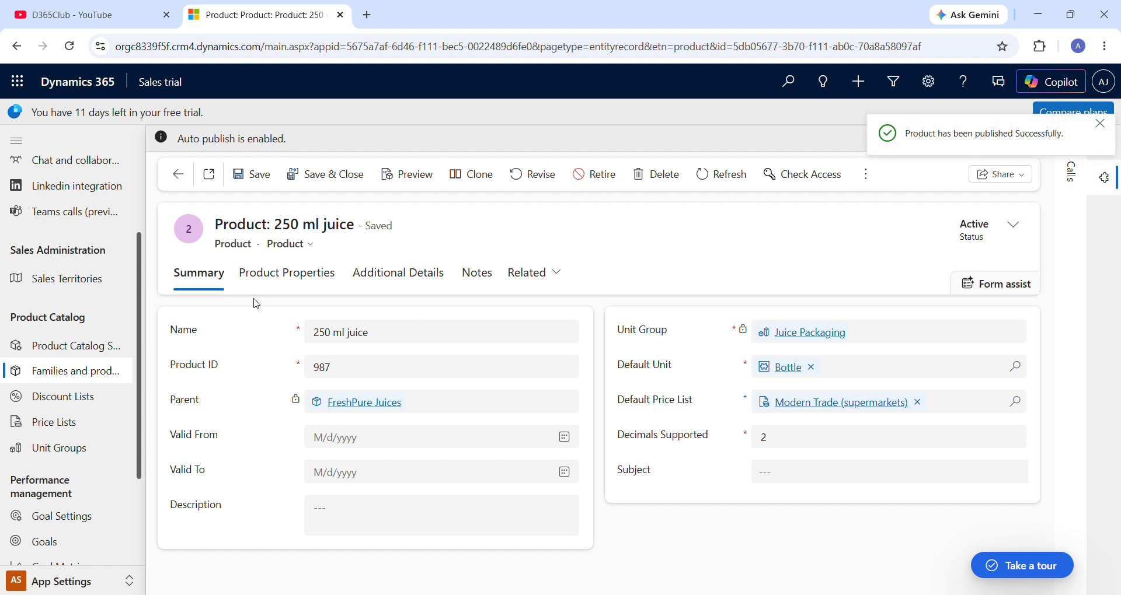
- Return to the families and products list and start a new product named 500 ml Orange Juice with product ID 986
{"action": "left_click", "coordinate": [94, 374]}
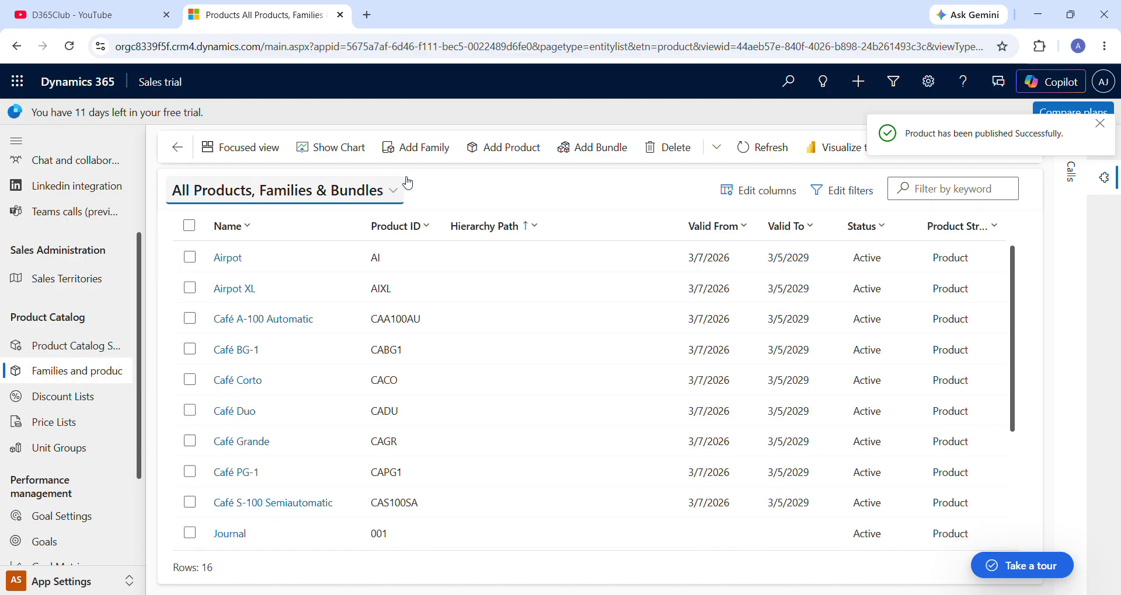
{"action": "left_click", "coordinate": [523, 148]}
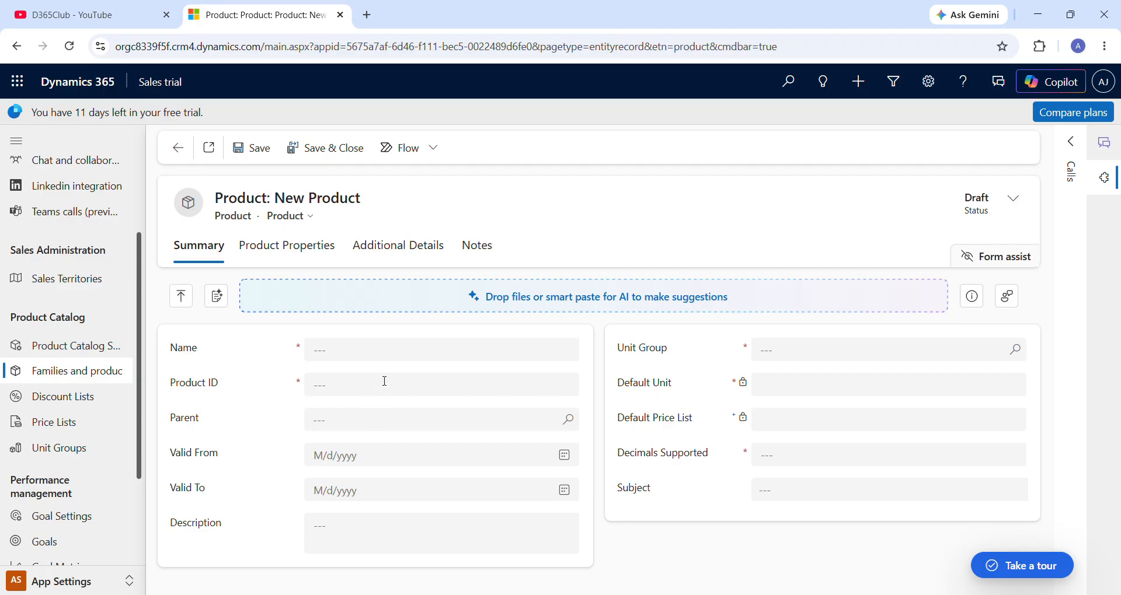
{"action": "left_click", "coordinate": [421, 341]}
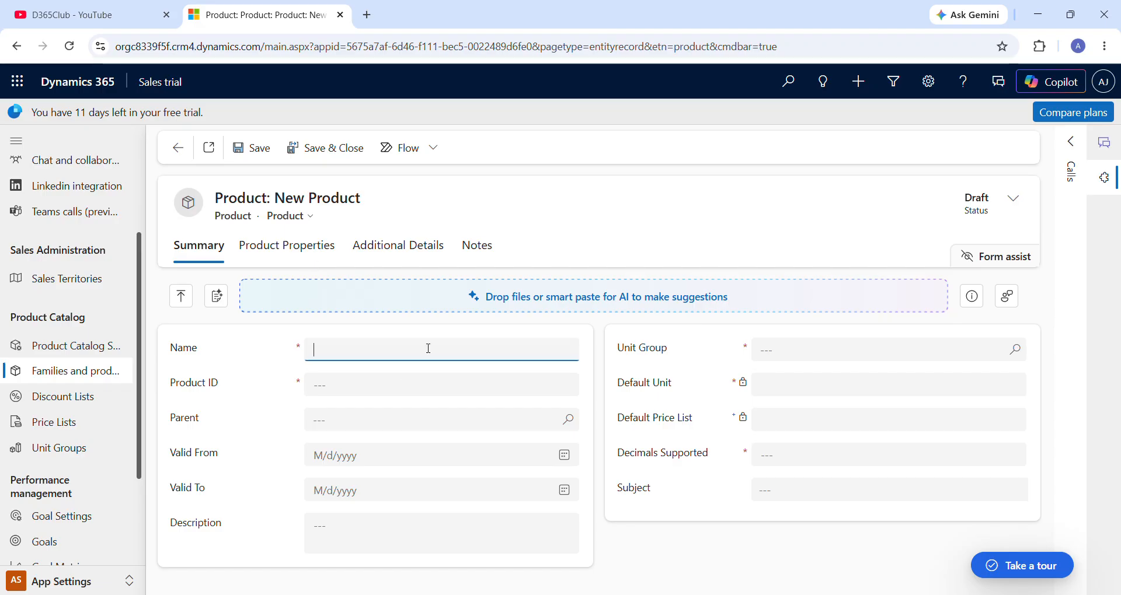
{"action": "type", "text": "500 ml Orange Juice"}
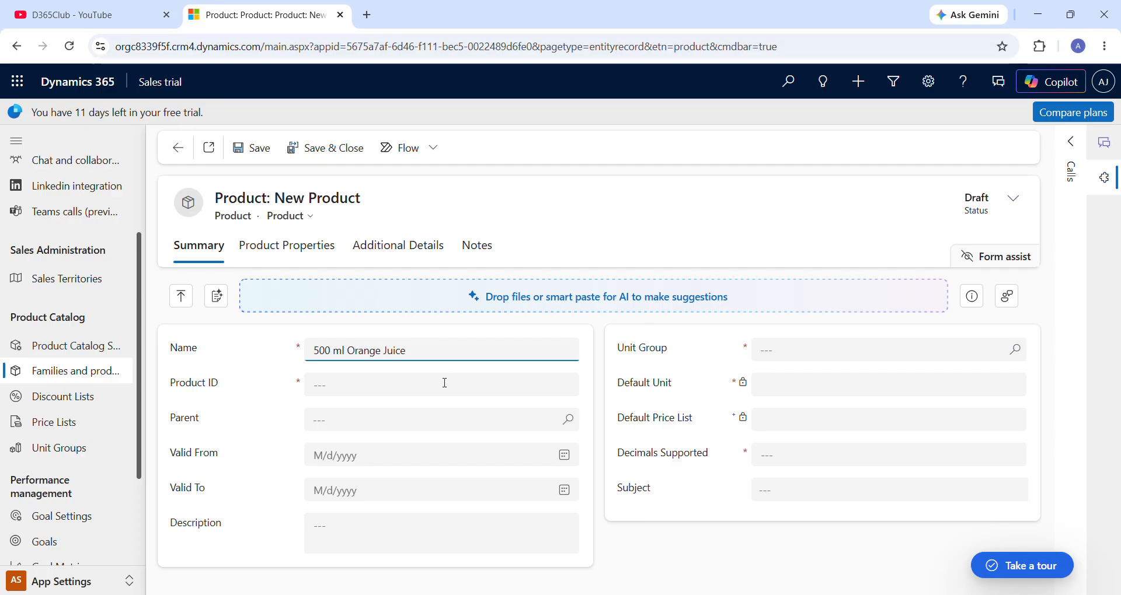
{"action": "left_click", "coordinate": [448, 387]}
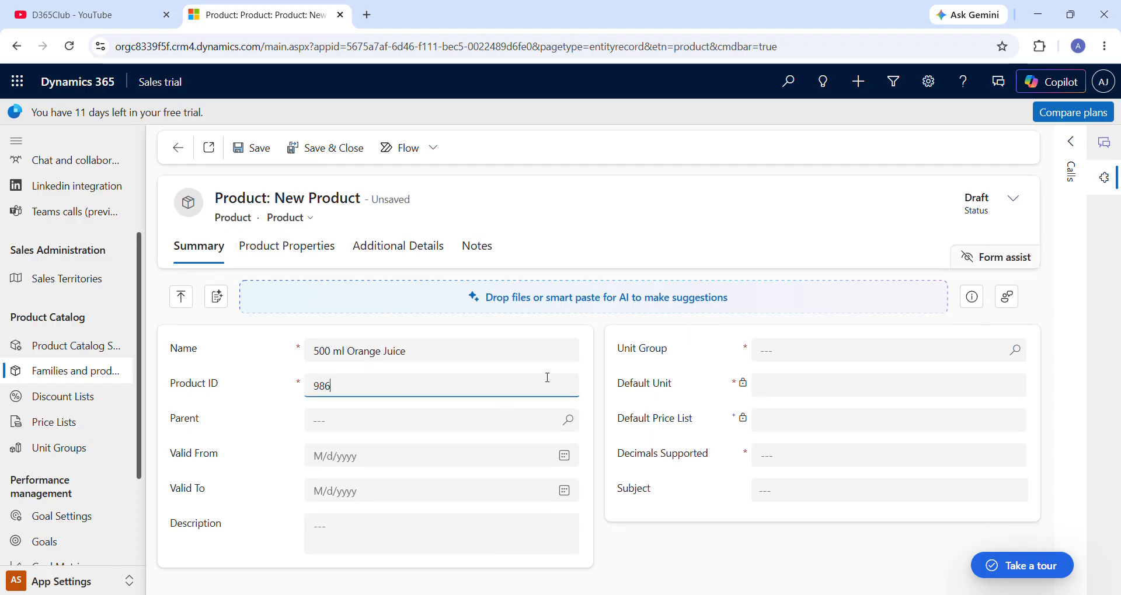
- Set the new product's unit group to Juice Packaging and its default unit to Pack of 6
{"action": "left_click", "coordinate": [1023, 357]}
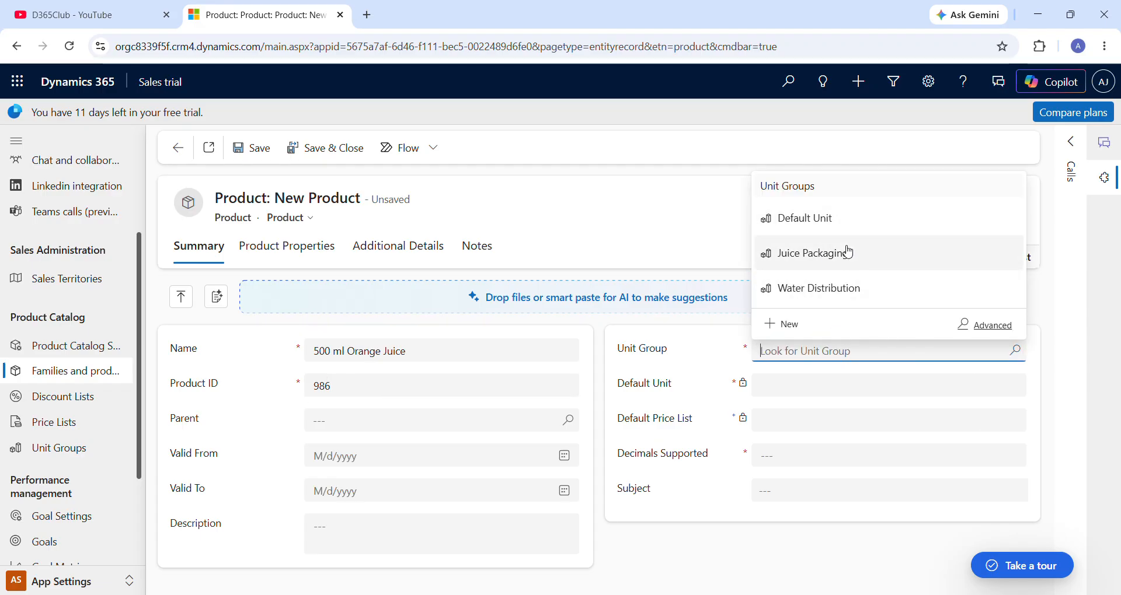
{"action": "left_click", "coordinate": [846, 253]}
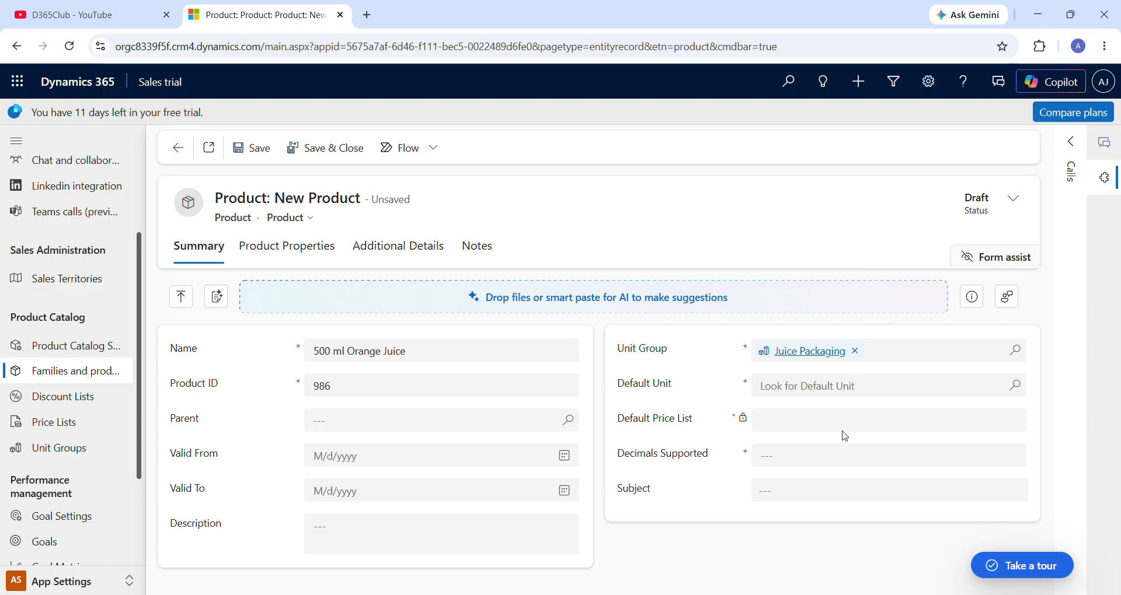
{"action": "left_click", "coordinate": [1018, 388]}
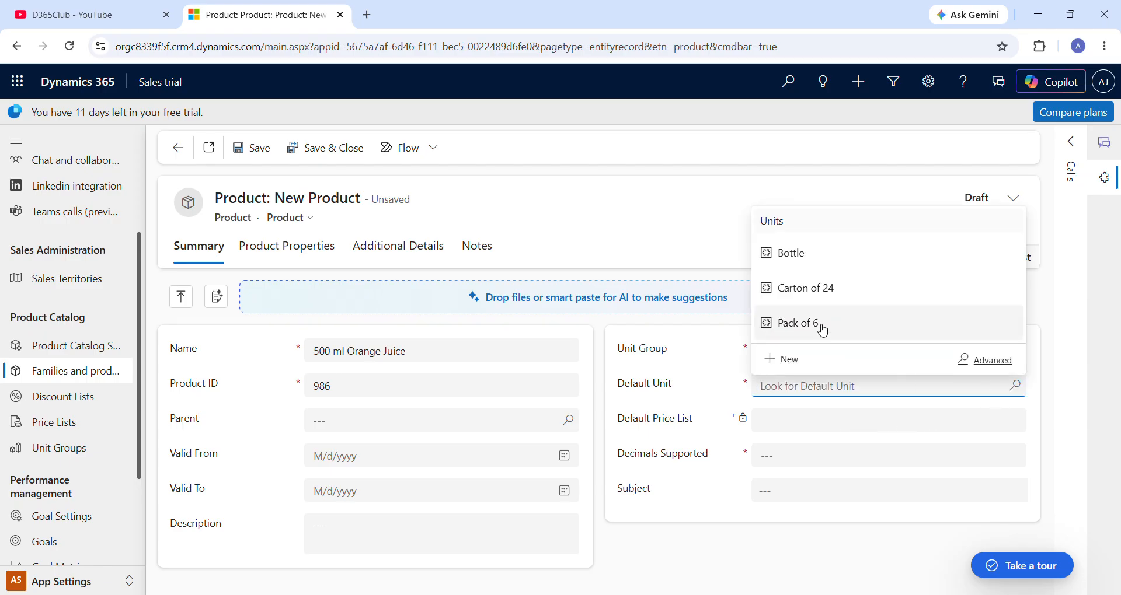
{"action": "left_click", "coordinate": [824, 331]}
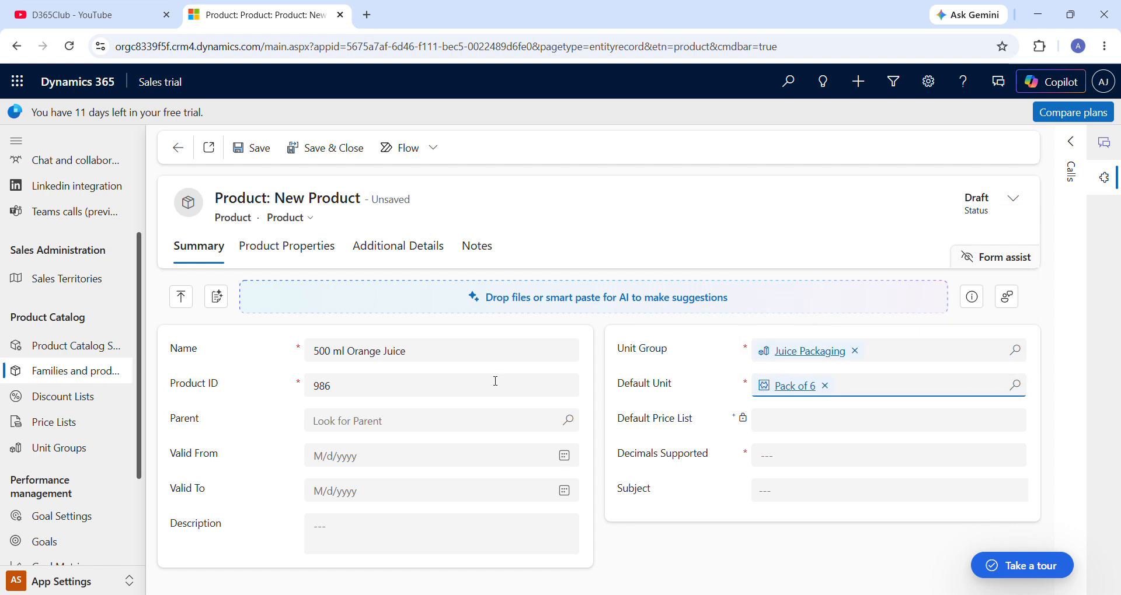
- Set the orange juice product's supported decimals to 2 and save the product
{"action": "left_click", "coordinate": [255, 153]}
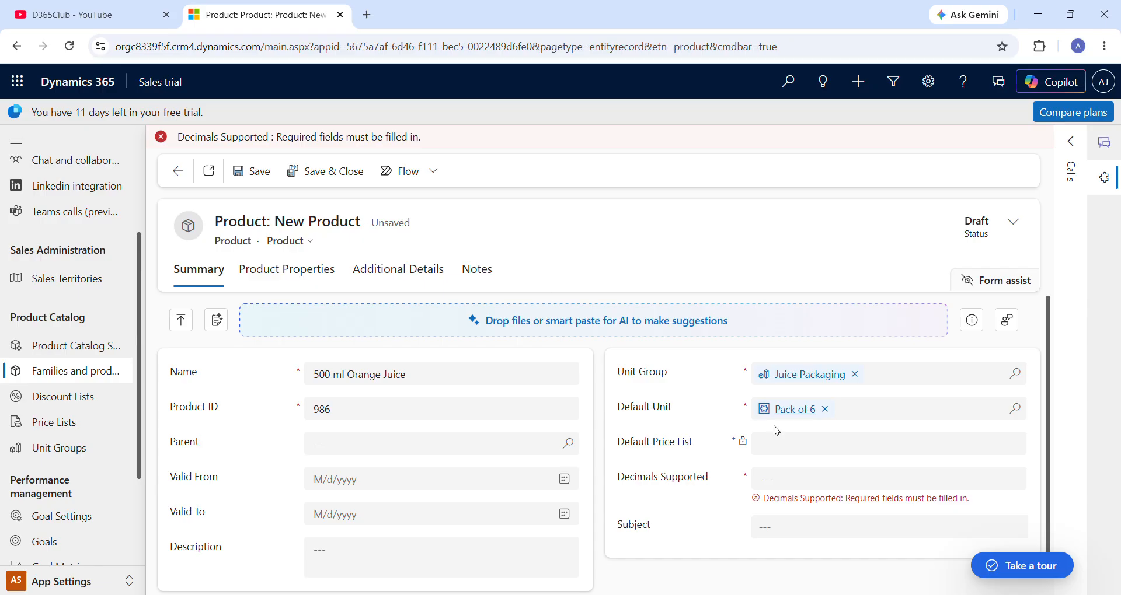
{"action": "left_click", "coordinate": [862, 477]}
{"action": "type", "text": "2"}
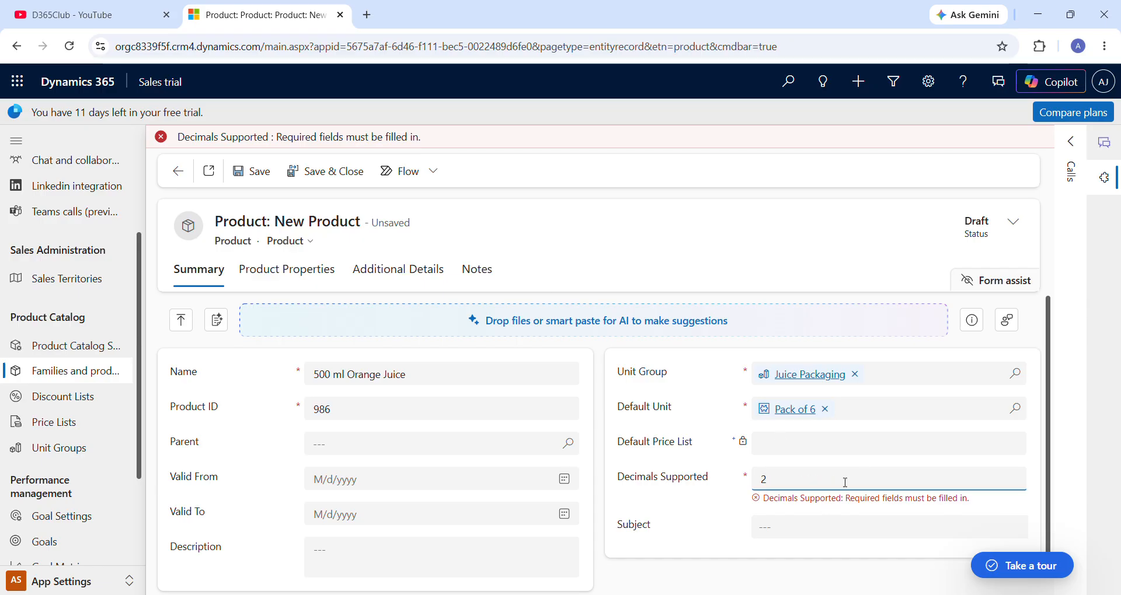
{"action": "left_click", "coordinate": [251, 170]}
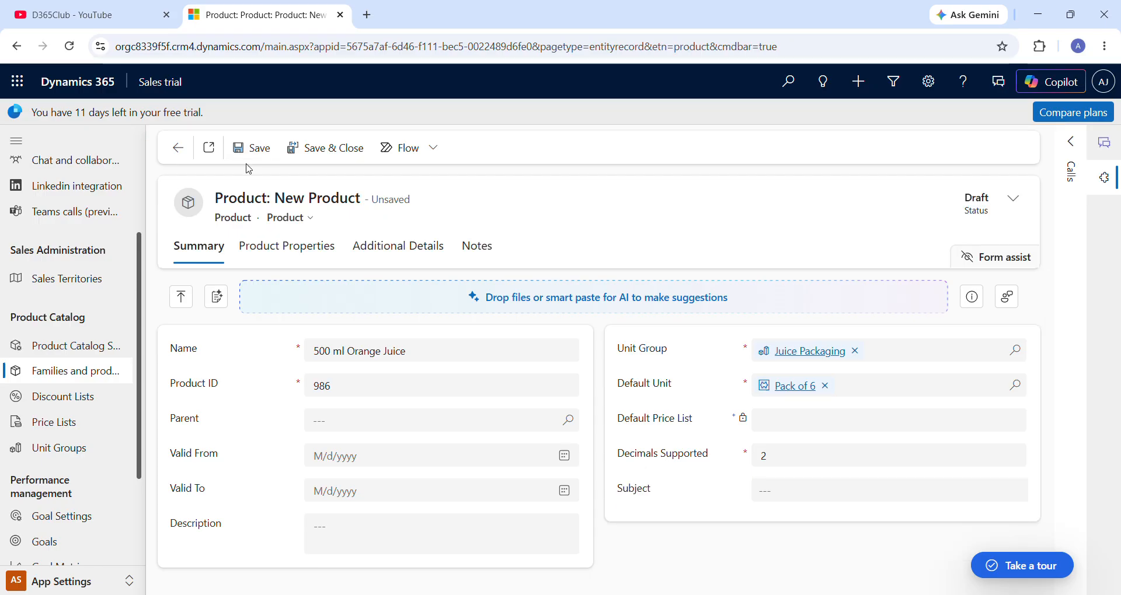
{"action": "left_click", "coordinate": [253, 149]}
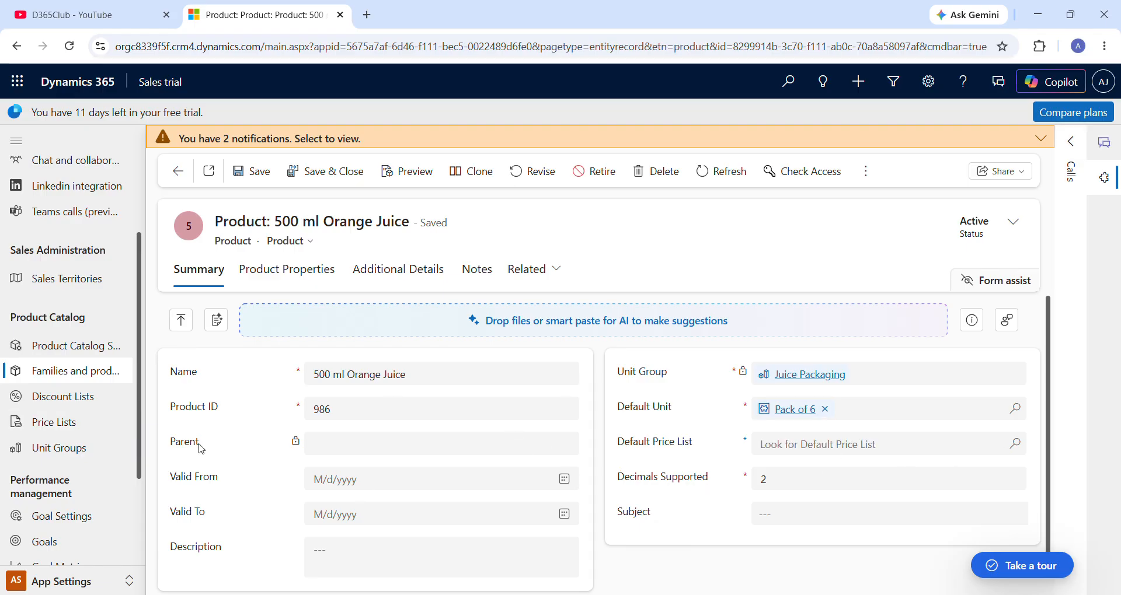
- Create a price list named "Test price list", consulting the price list and unit group slides, and save it
{"action": "left_click", "coordinate": [84, 422]}
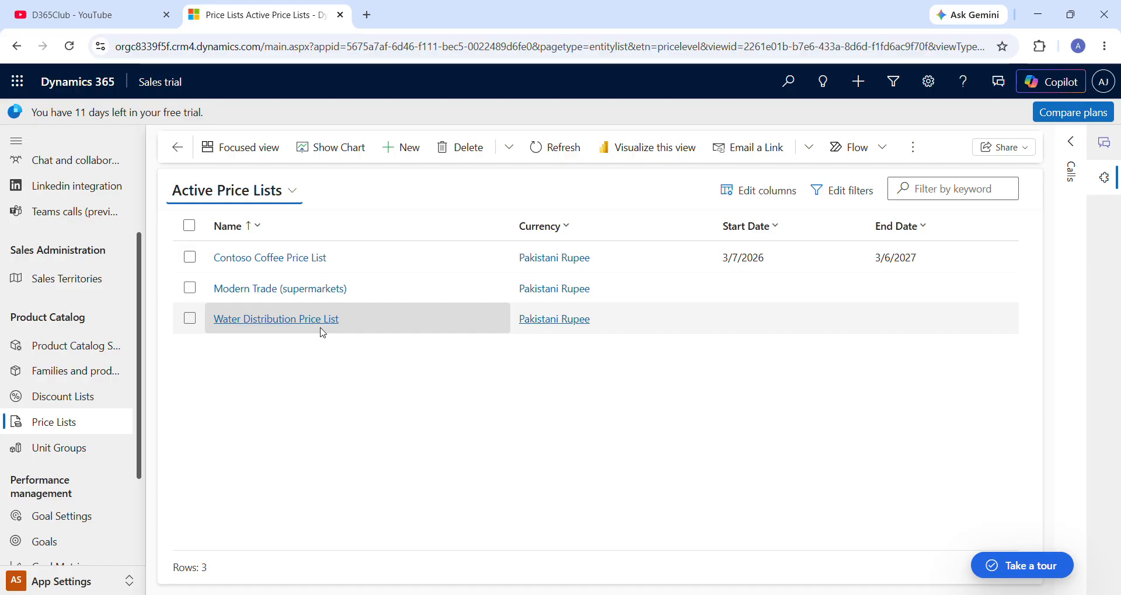
{"action": "left_click", "coordinate": [399, 156]}
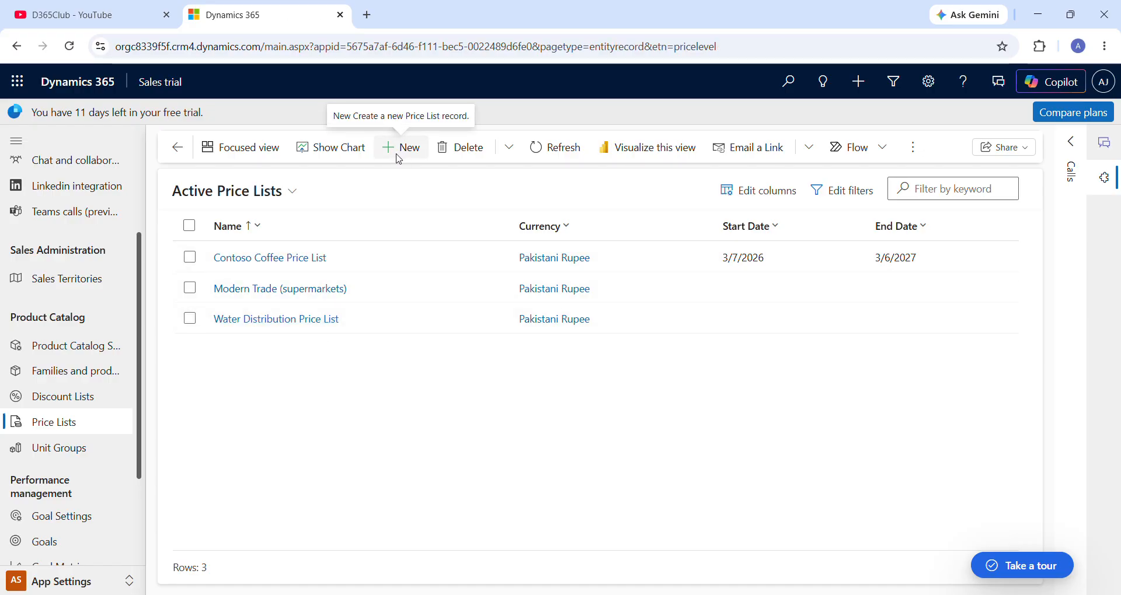
{"action": "left_click", "coordinate": [358, 355]}
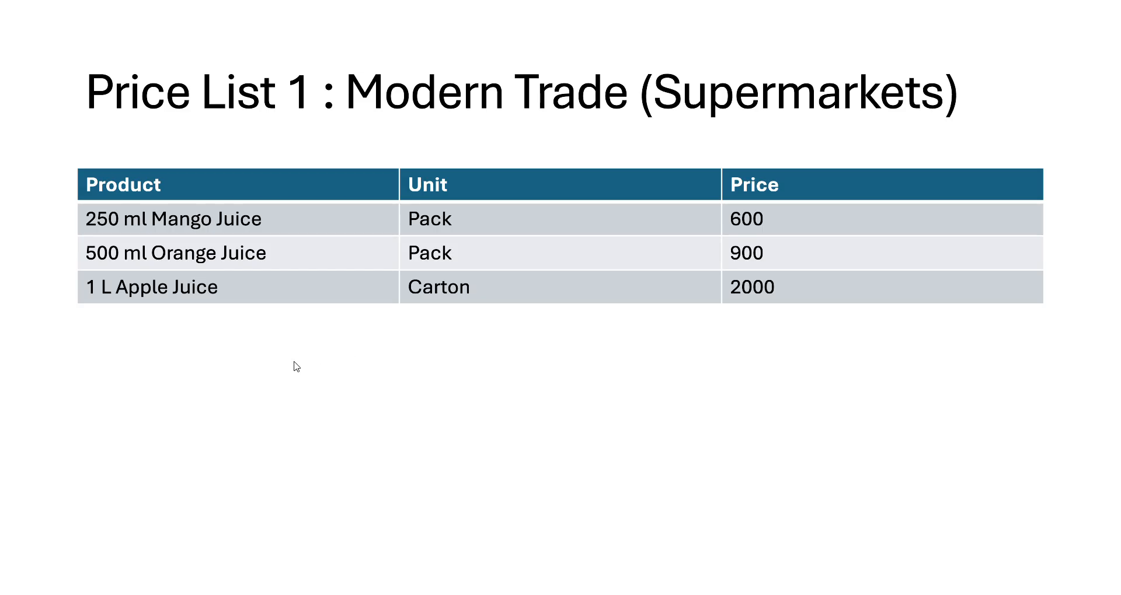
{"action": "key", "text": "Left"}
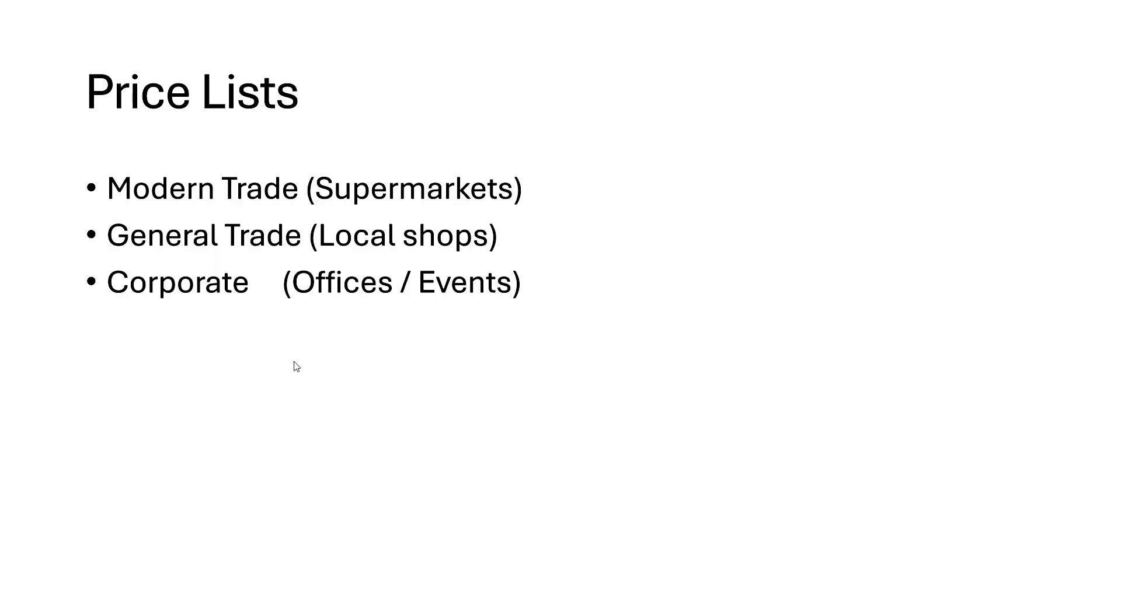
{"action": "key", "text": "Left"}
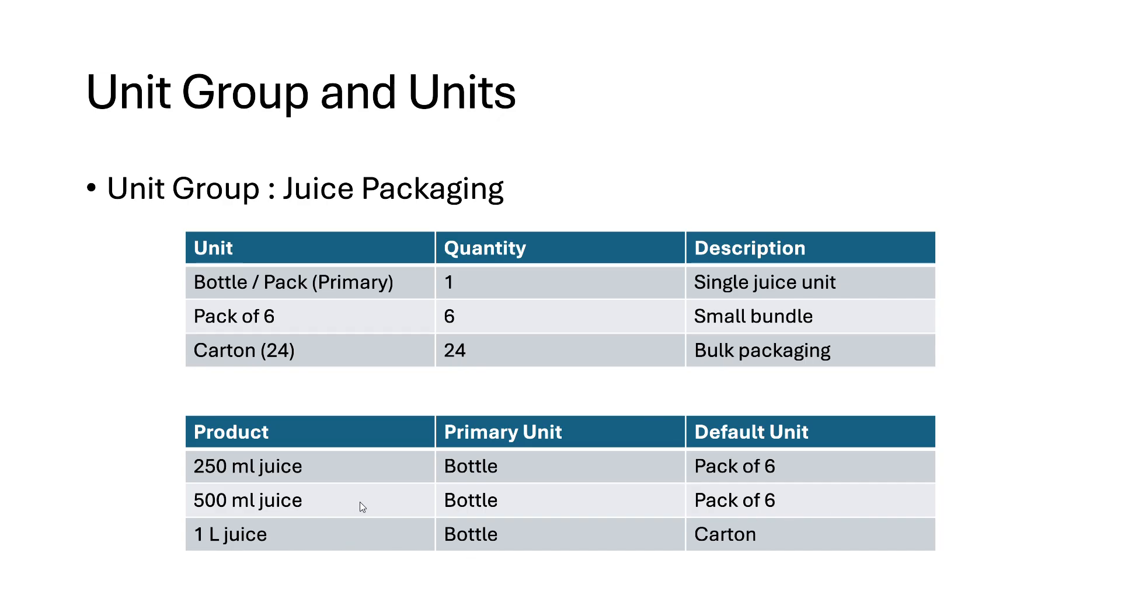
{"action": "key", "text": "alt+Tab"}
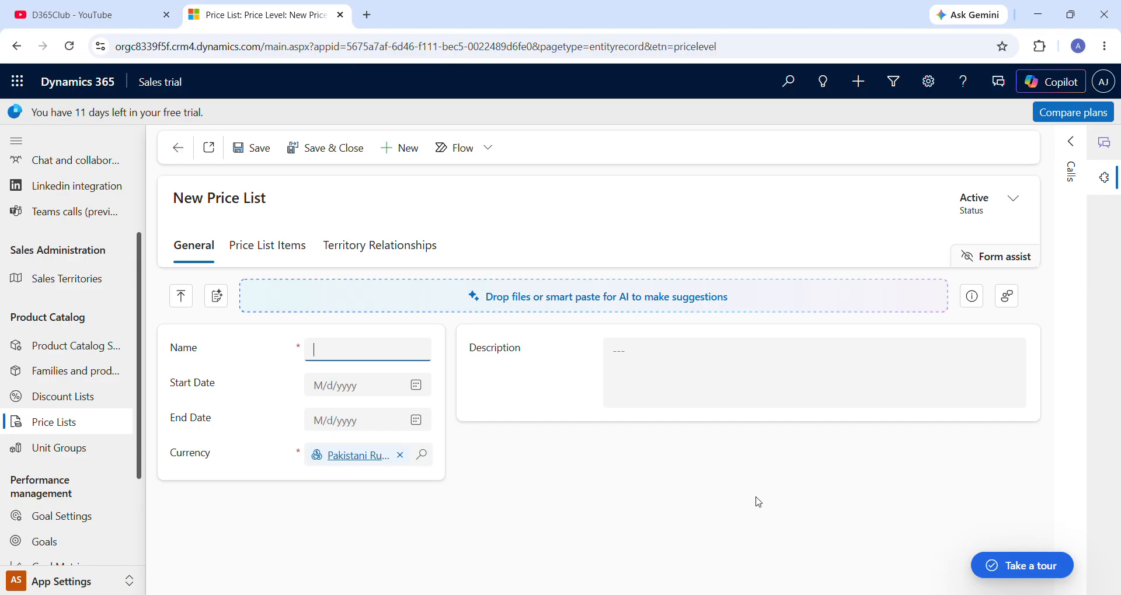
{"action": "key", "text": "alt+Tab"}
{"action": "key", "text": "alt+Tab"}
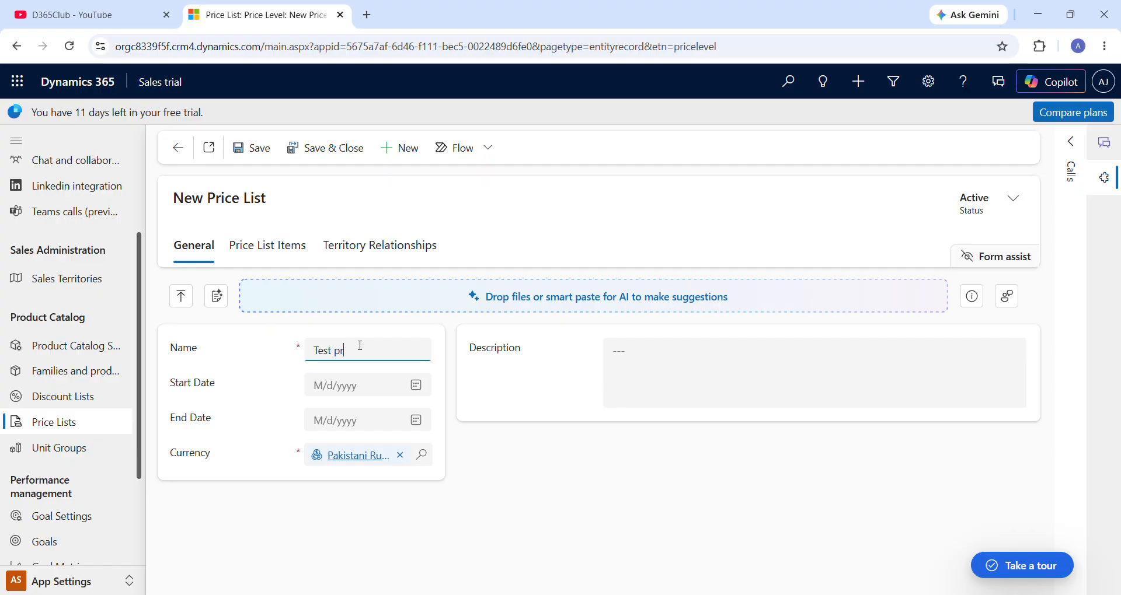
{"action": "type", "text": "list"}
{"action": "left_click", "coordinate": [259, 155]}
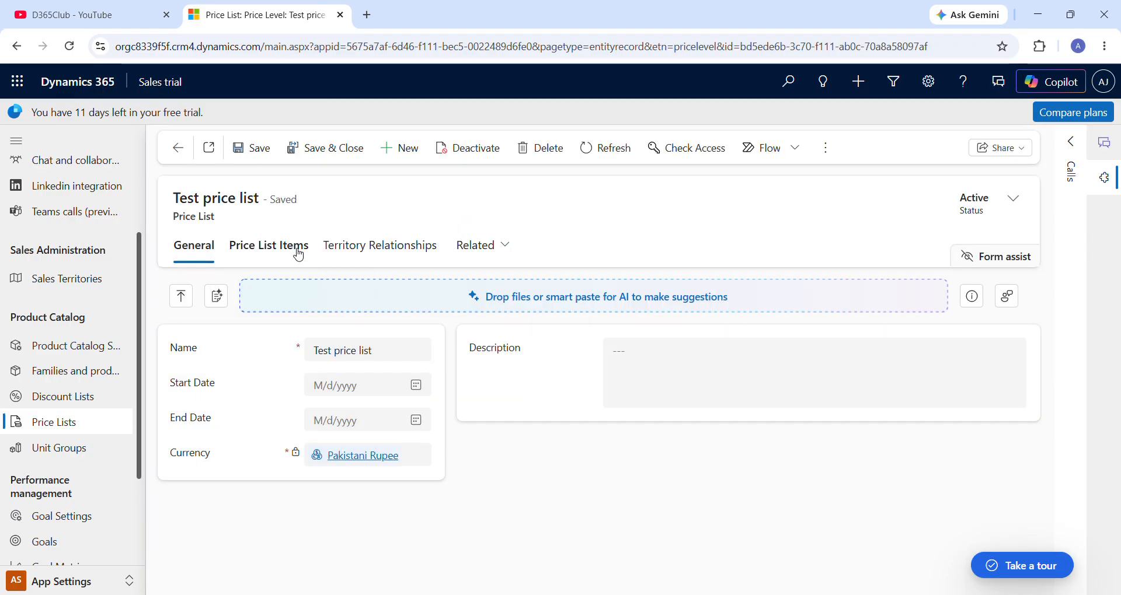
- Start a new price list item in Test price list and select 500 ml Orange Juice as its product
{"action": "left_click", "coordinate": [297, 248]}
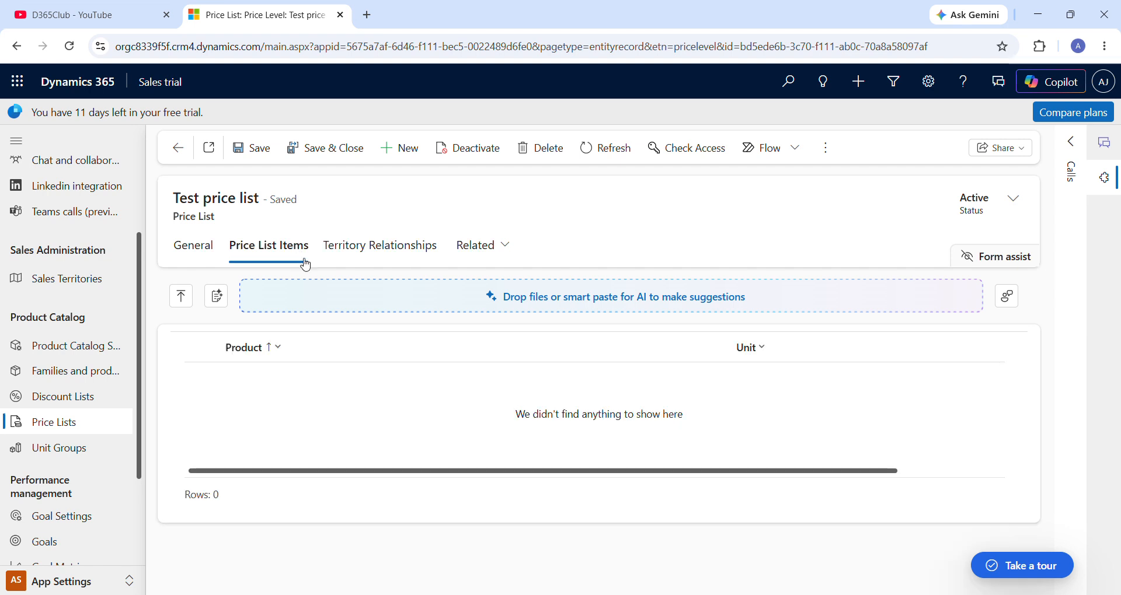
{"action": "left_click", "coordinate": [858, 351]}
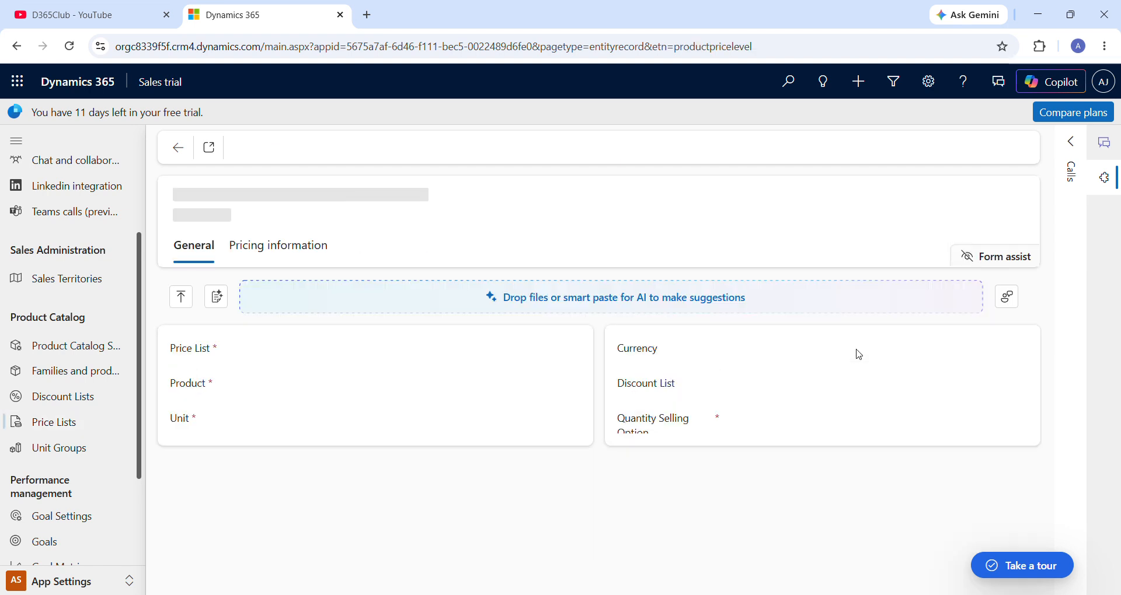
{"action": "left_click", "coordinate": [578, 389]}
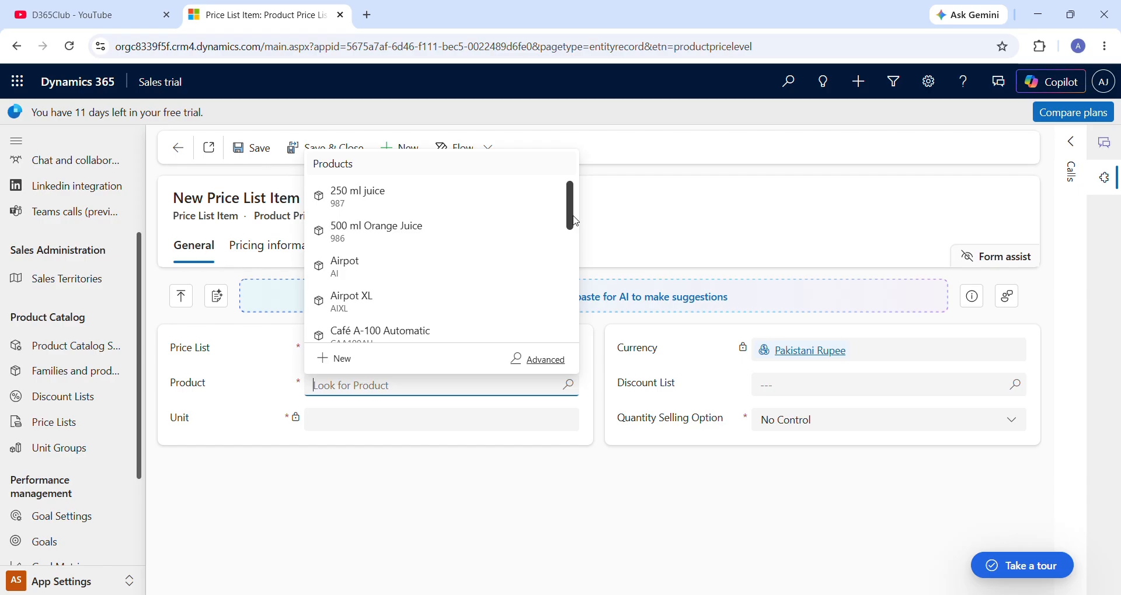
{"action": "left_click", "coordinate": [433, 235]}
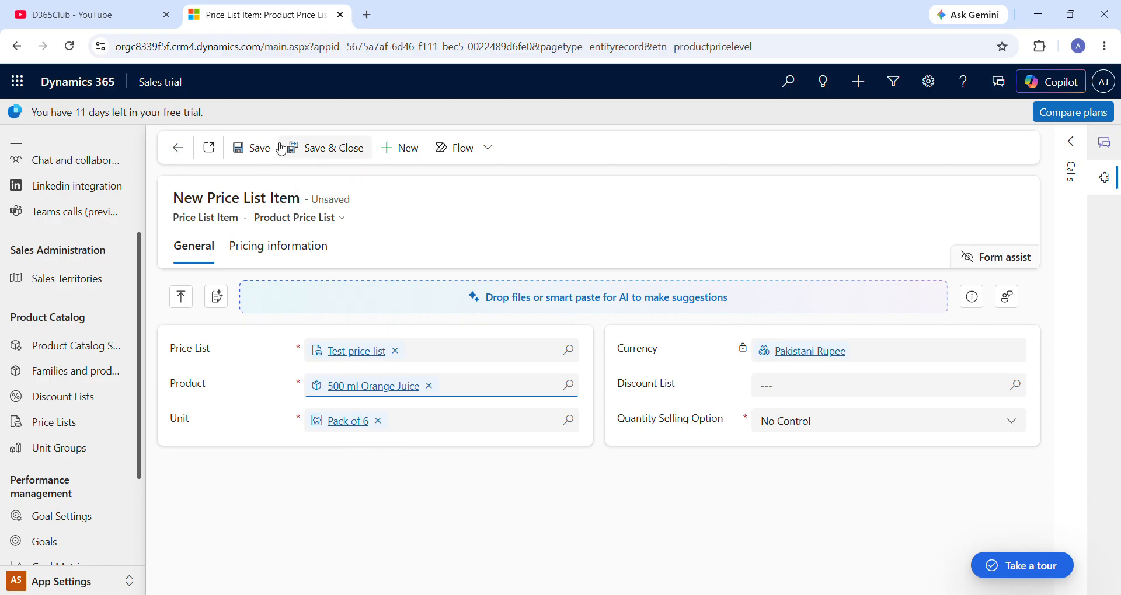
- Try to save the price list item, then open the amount in its pricing information for editing
{"action": "left_click", "coordinate": [261, 149]}
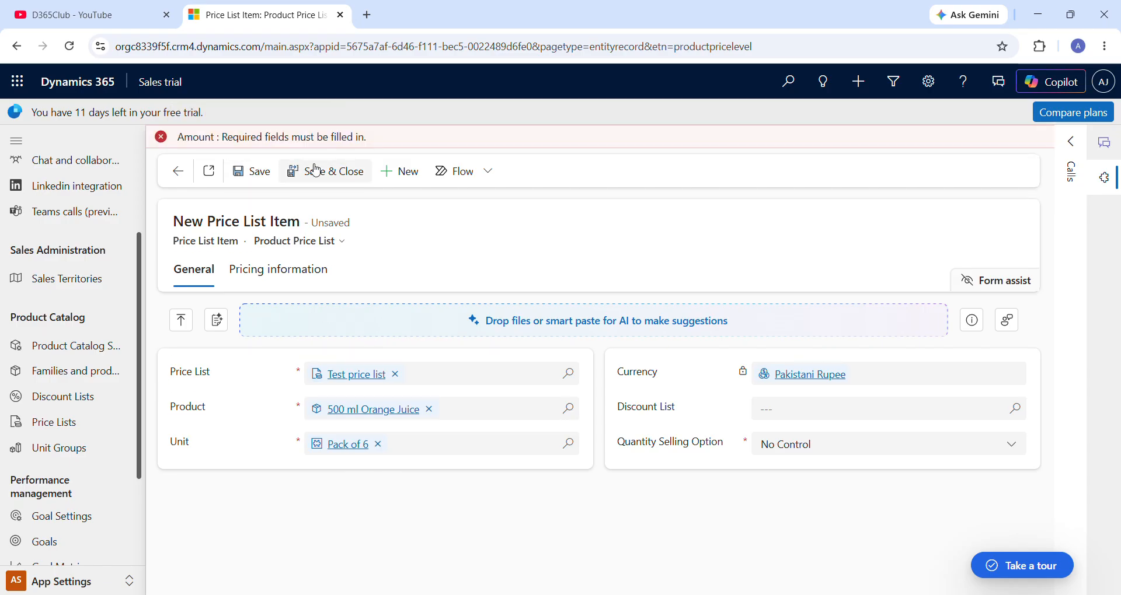
{"action": "left_click", "coordinate": [316, 279]}
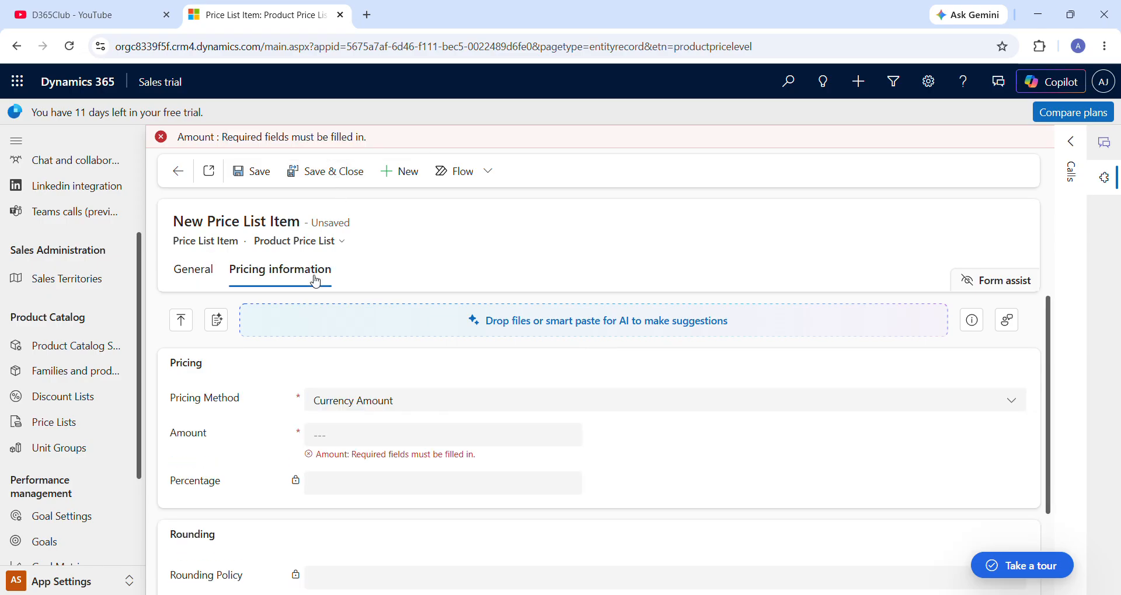
{"action": "left_click", "coordinate": [431, 430]}
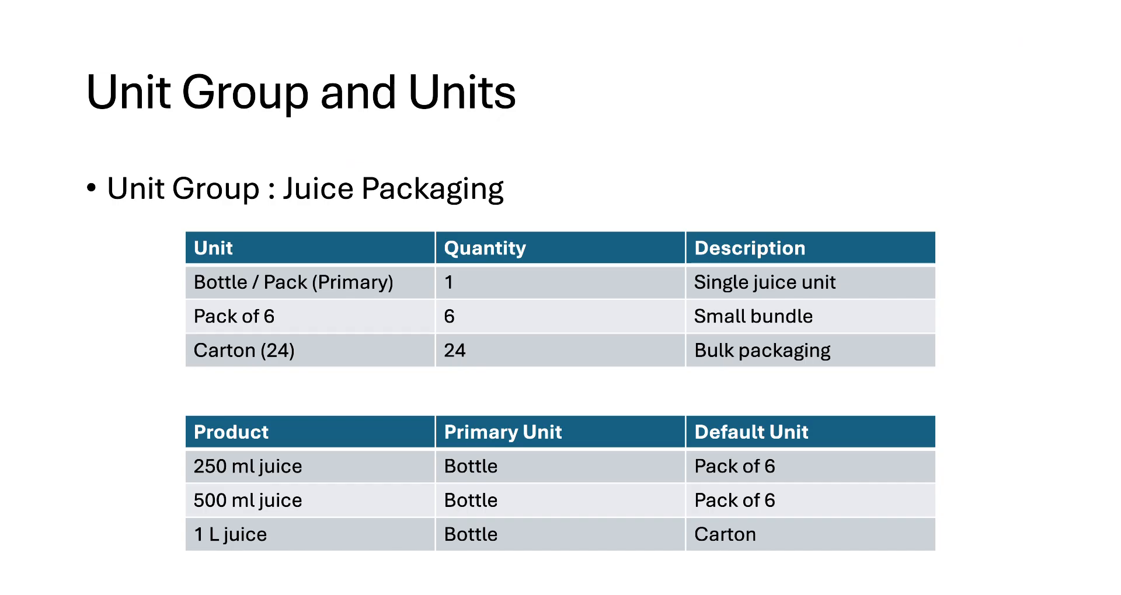